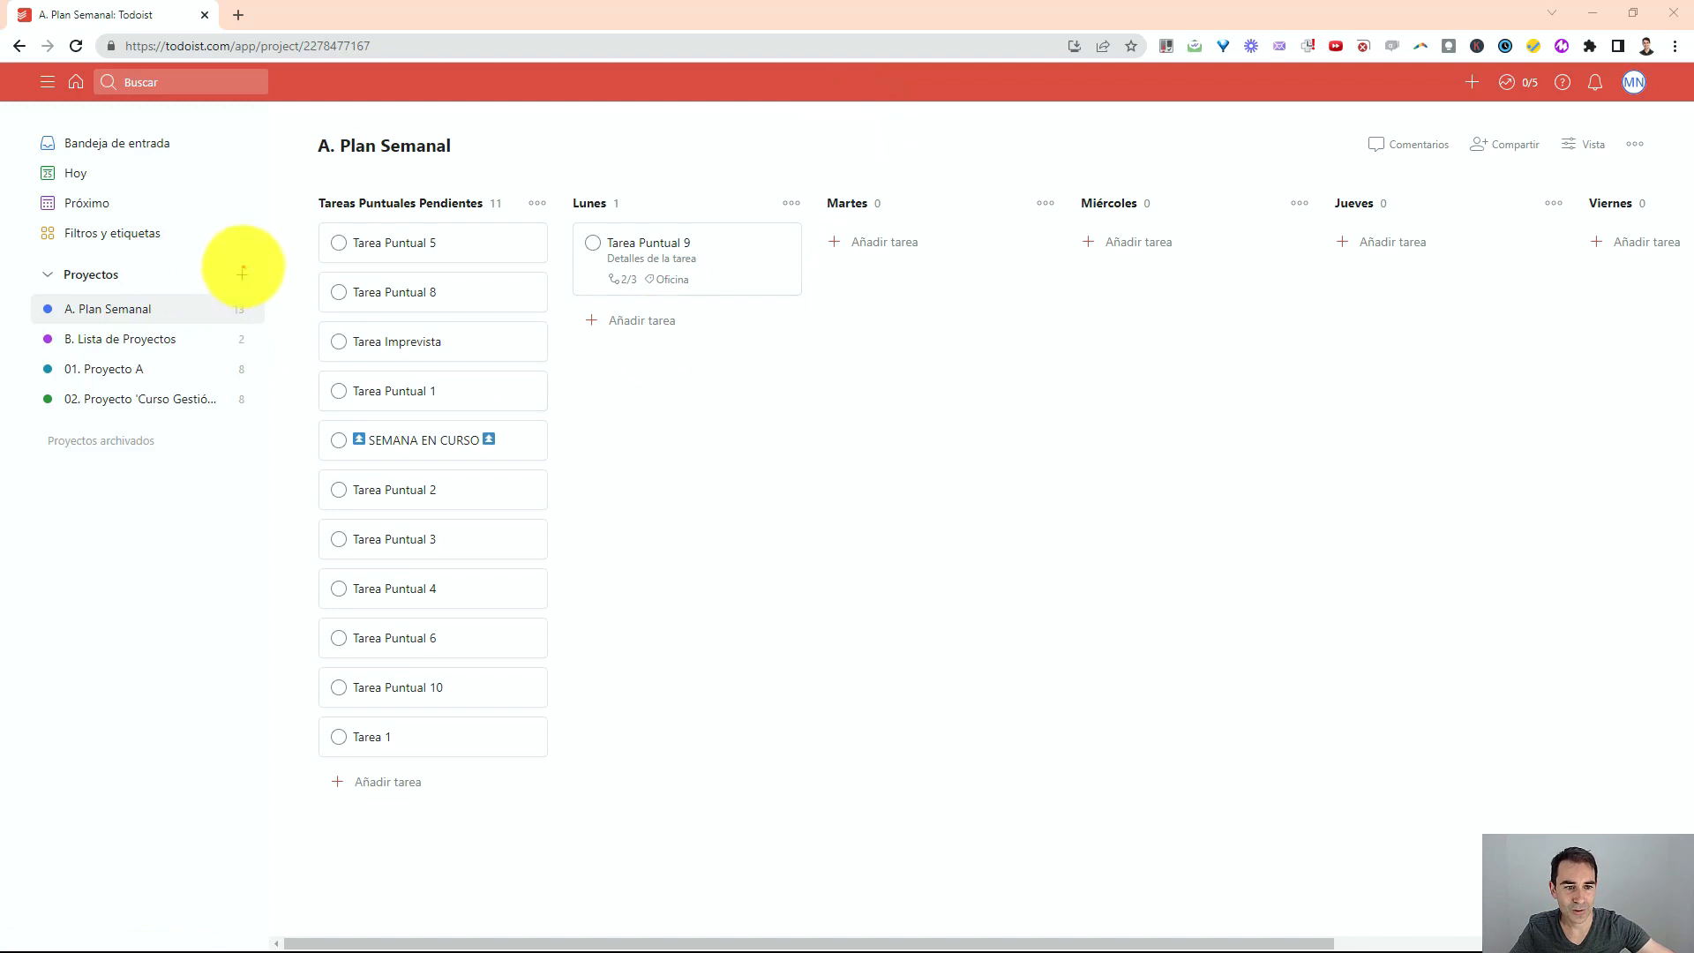
mouse_move(238, 238)
mouse_down()
mouse_move(235, 295)
mouse_move(273, 253)
mouse_move(251, 232)
mouse_move(248, 256)
mouse_up()
mouse_move(234, 246)
mouse_down()
mouse_move(248, 254)
mouse_move(271, 223)
mouse_up()
key(Escape)
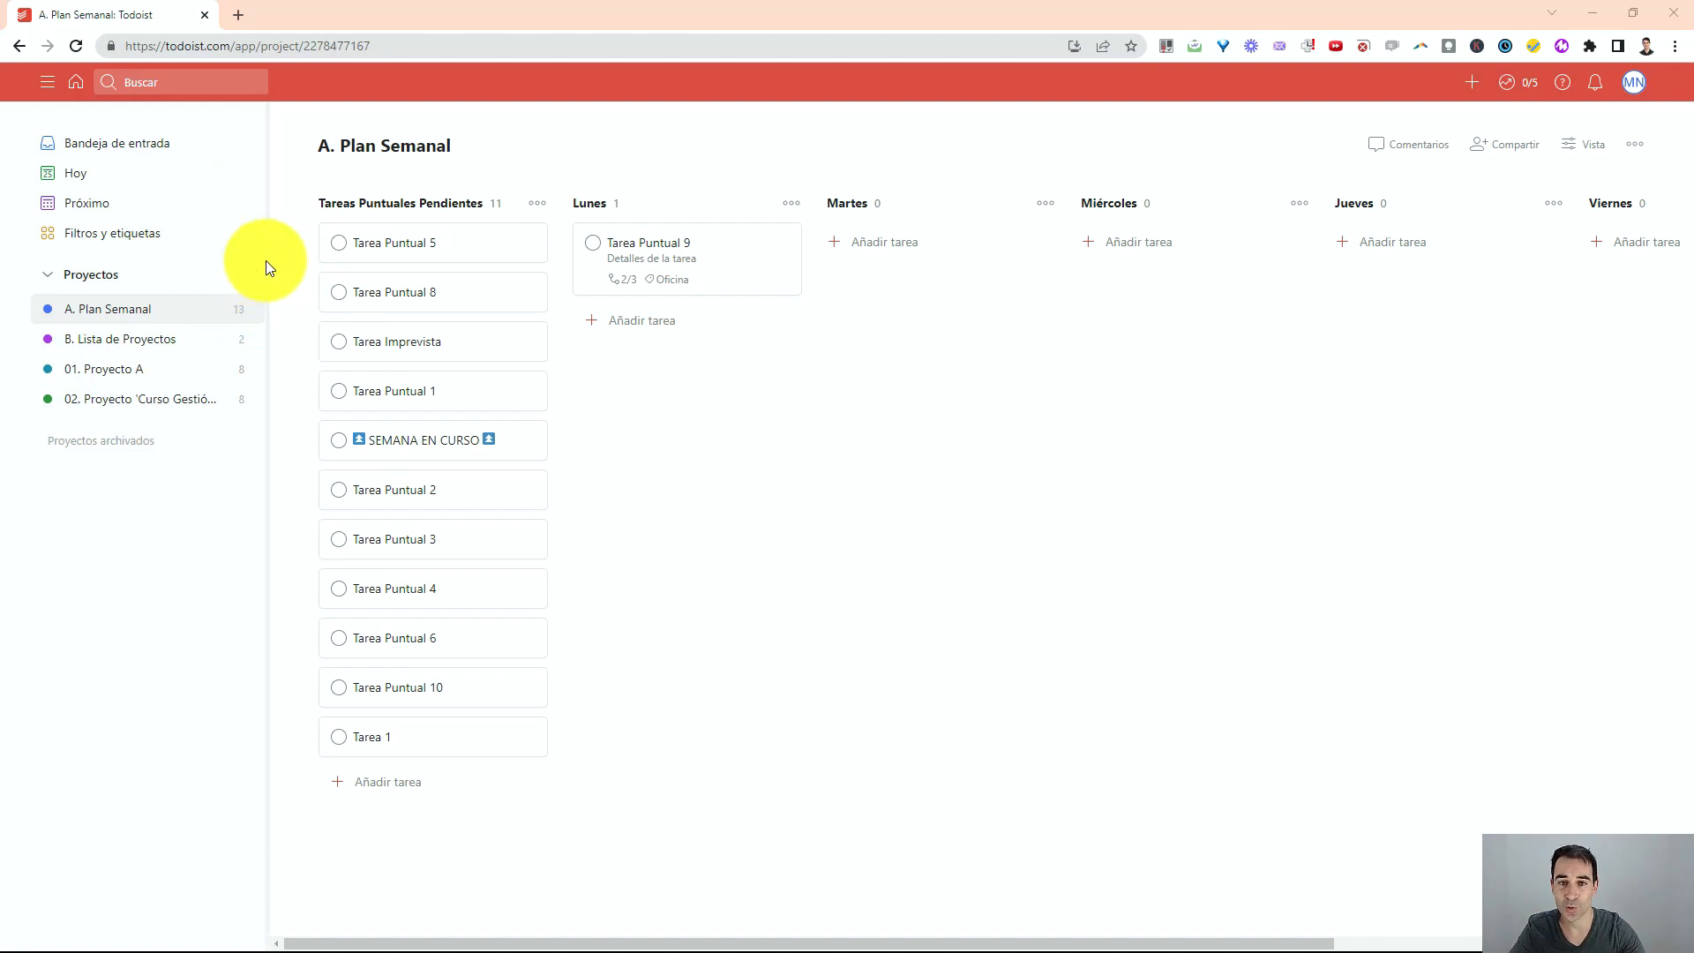
Create a new project named "Proyecto Test" with the colour Celeste and the Panel view
click(253, 275)
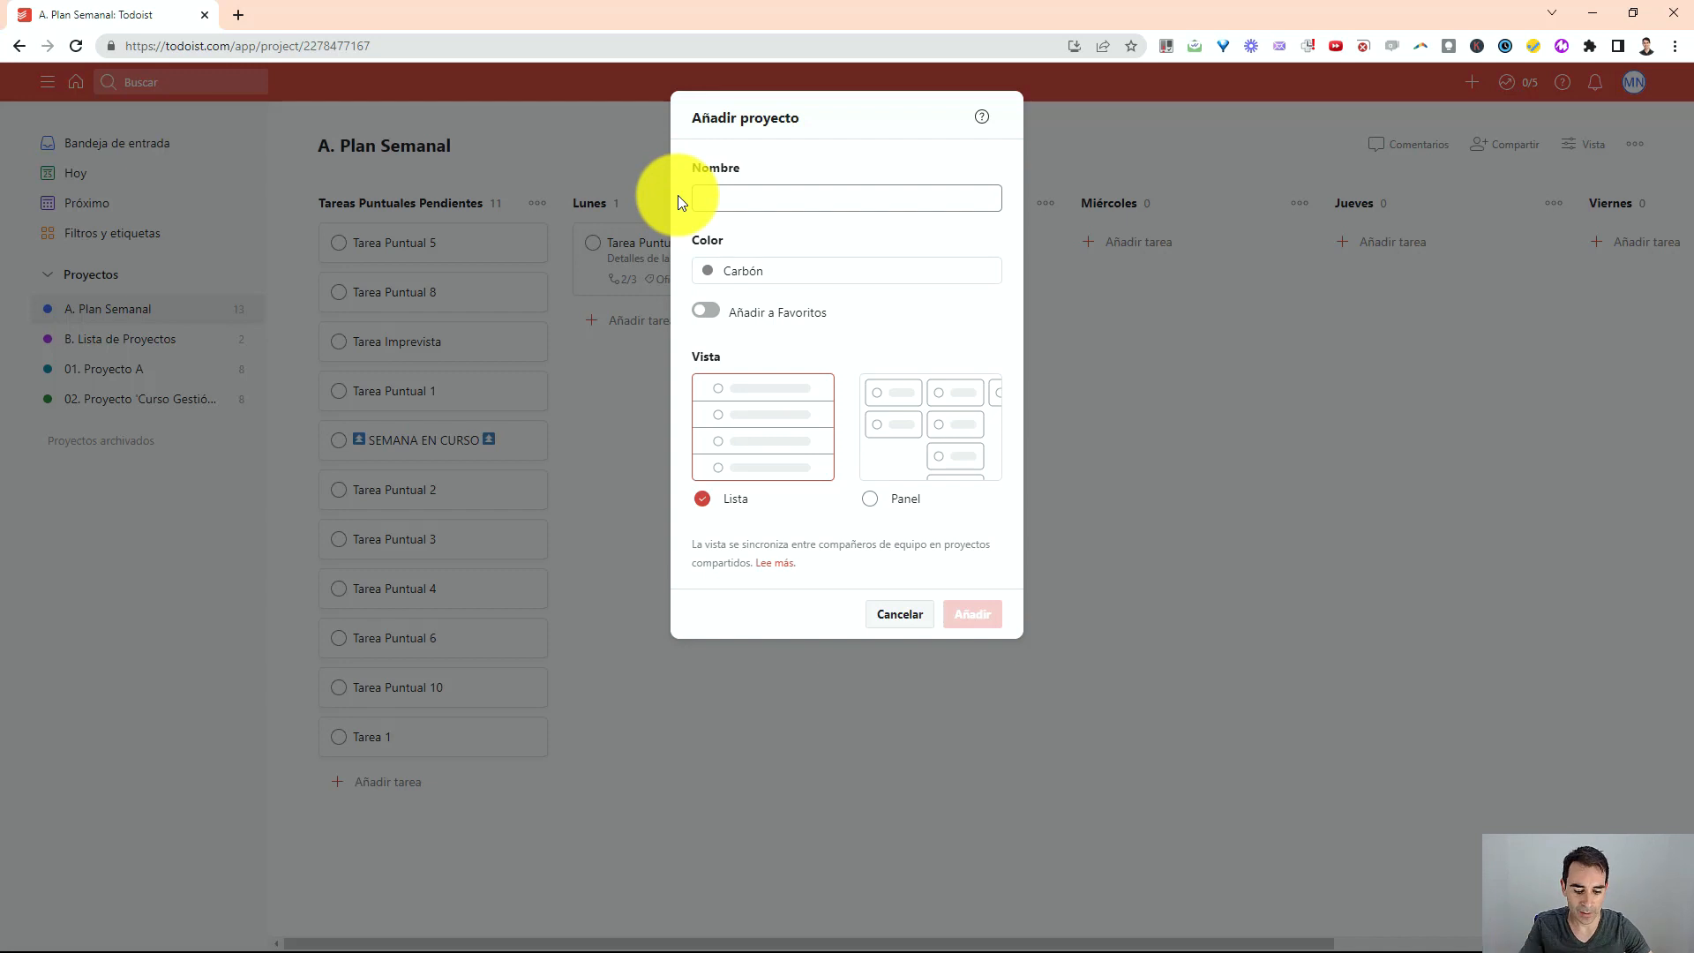
text(Proyecto )
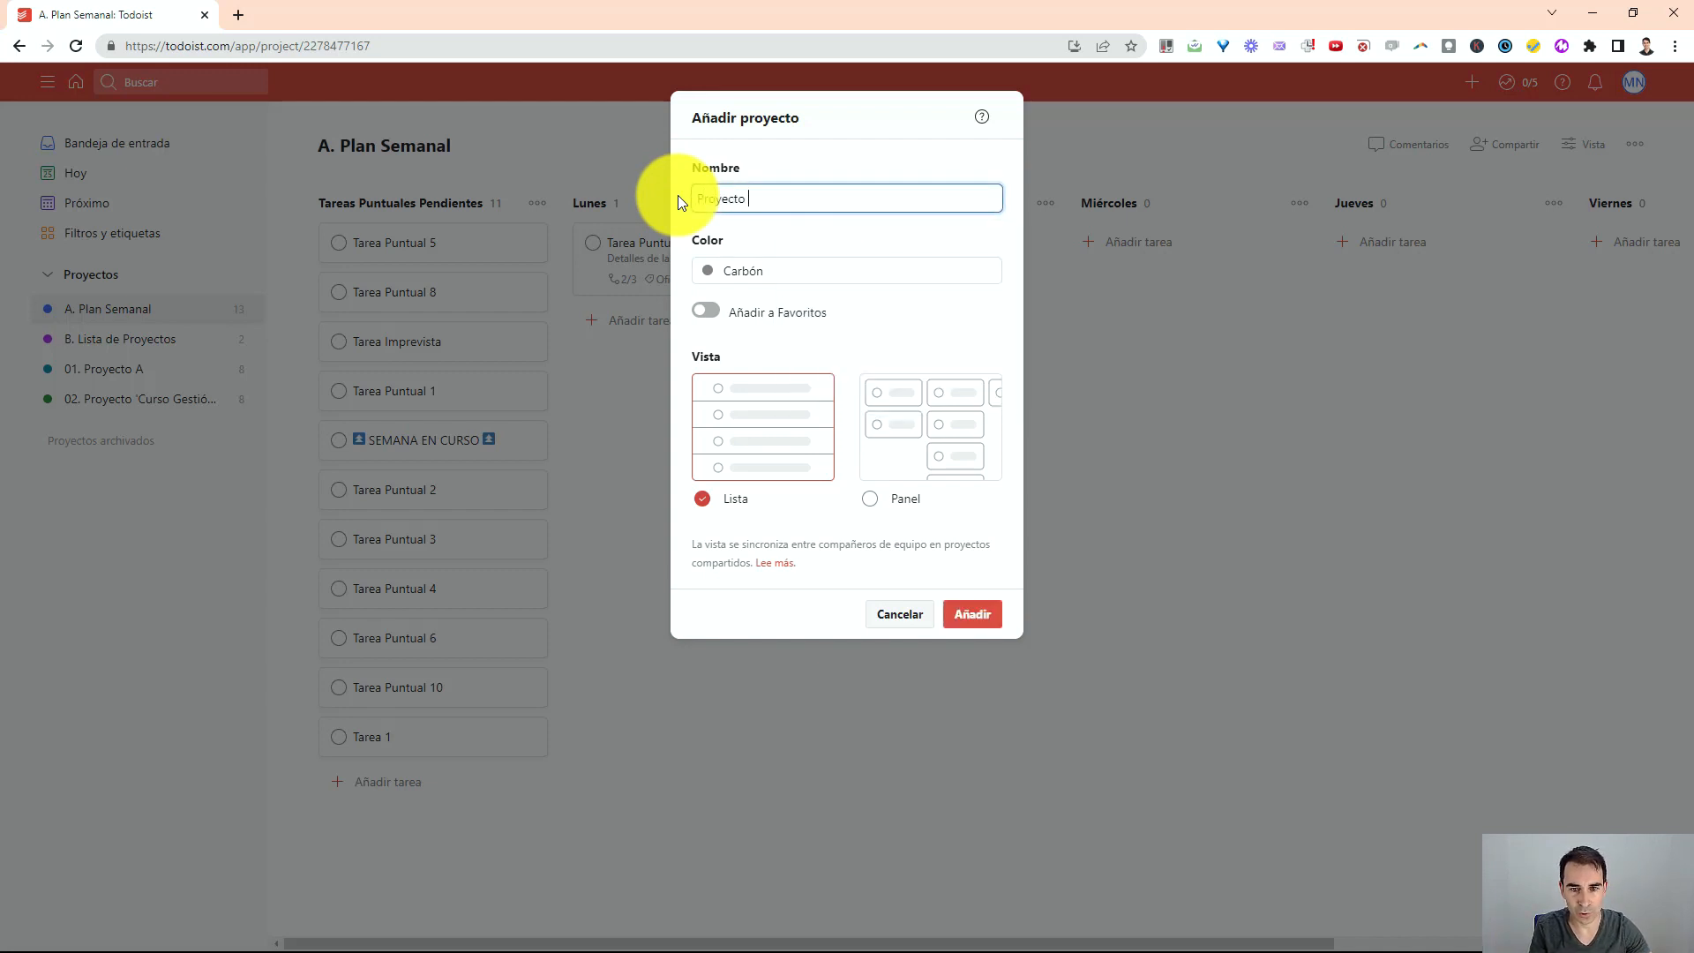
text(Test)
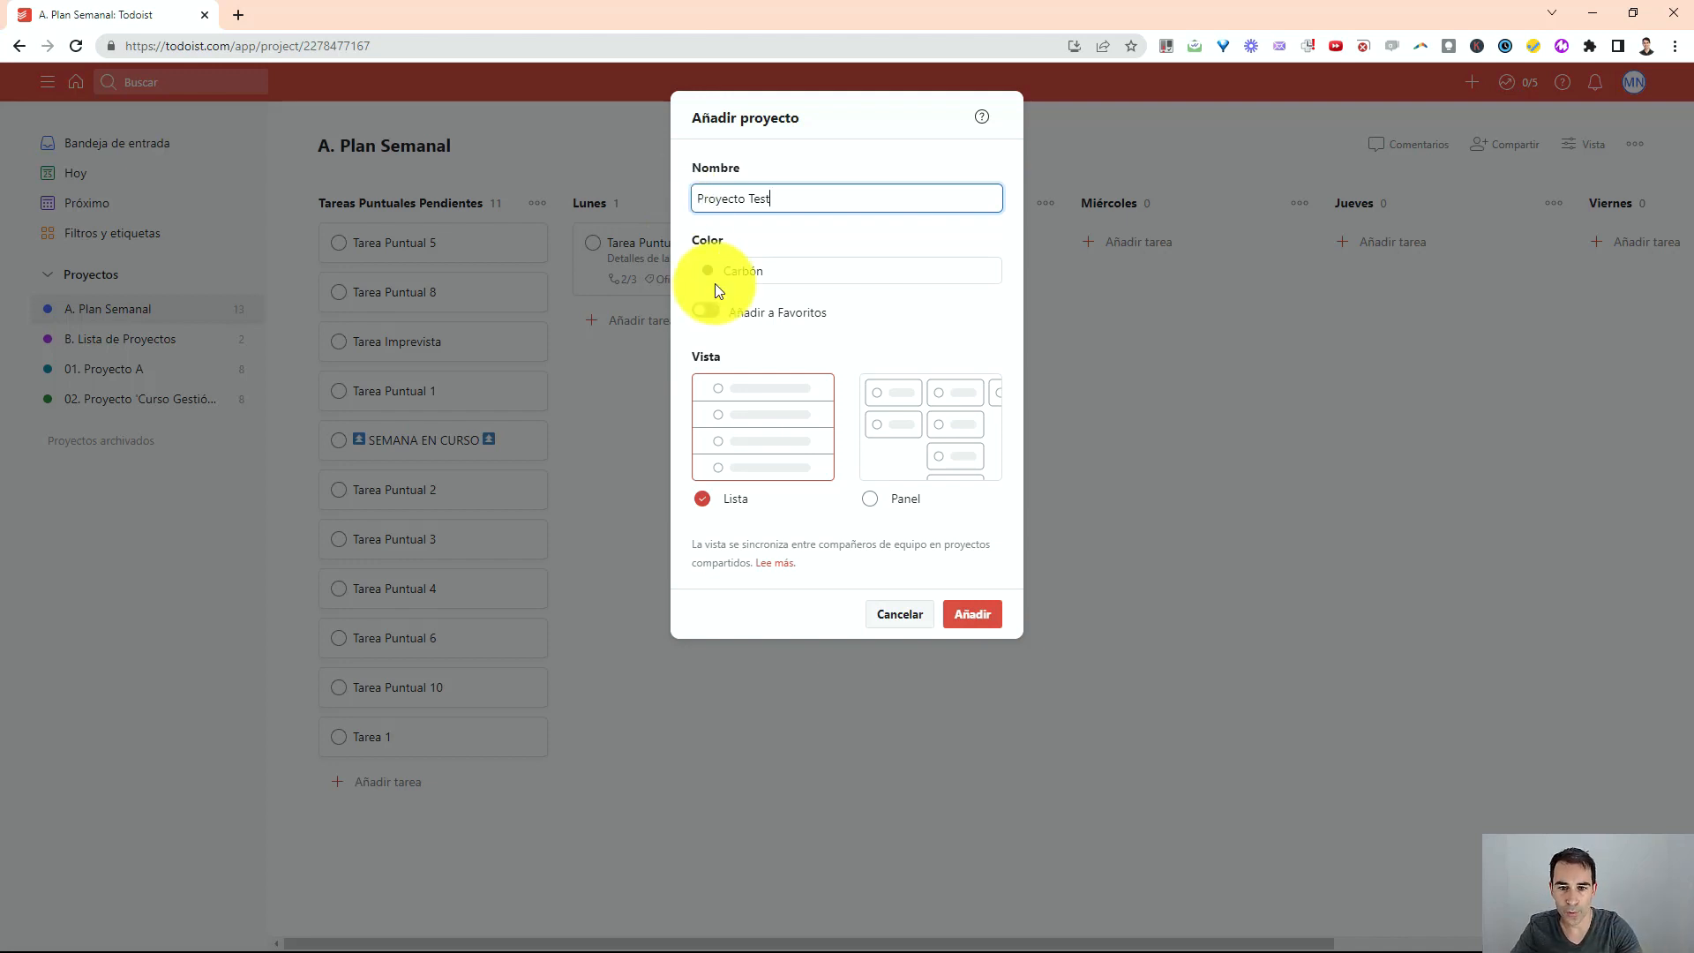
click(793, 279)
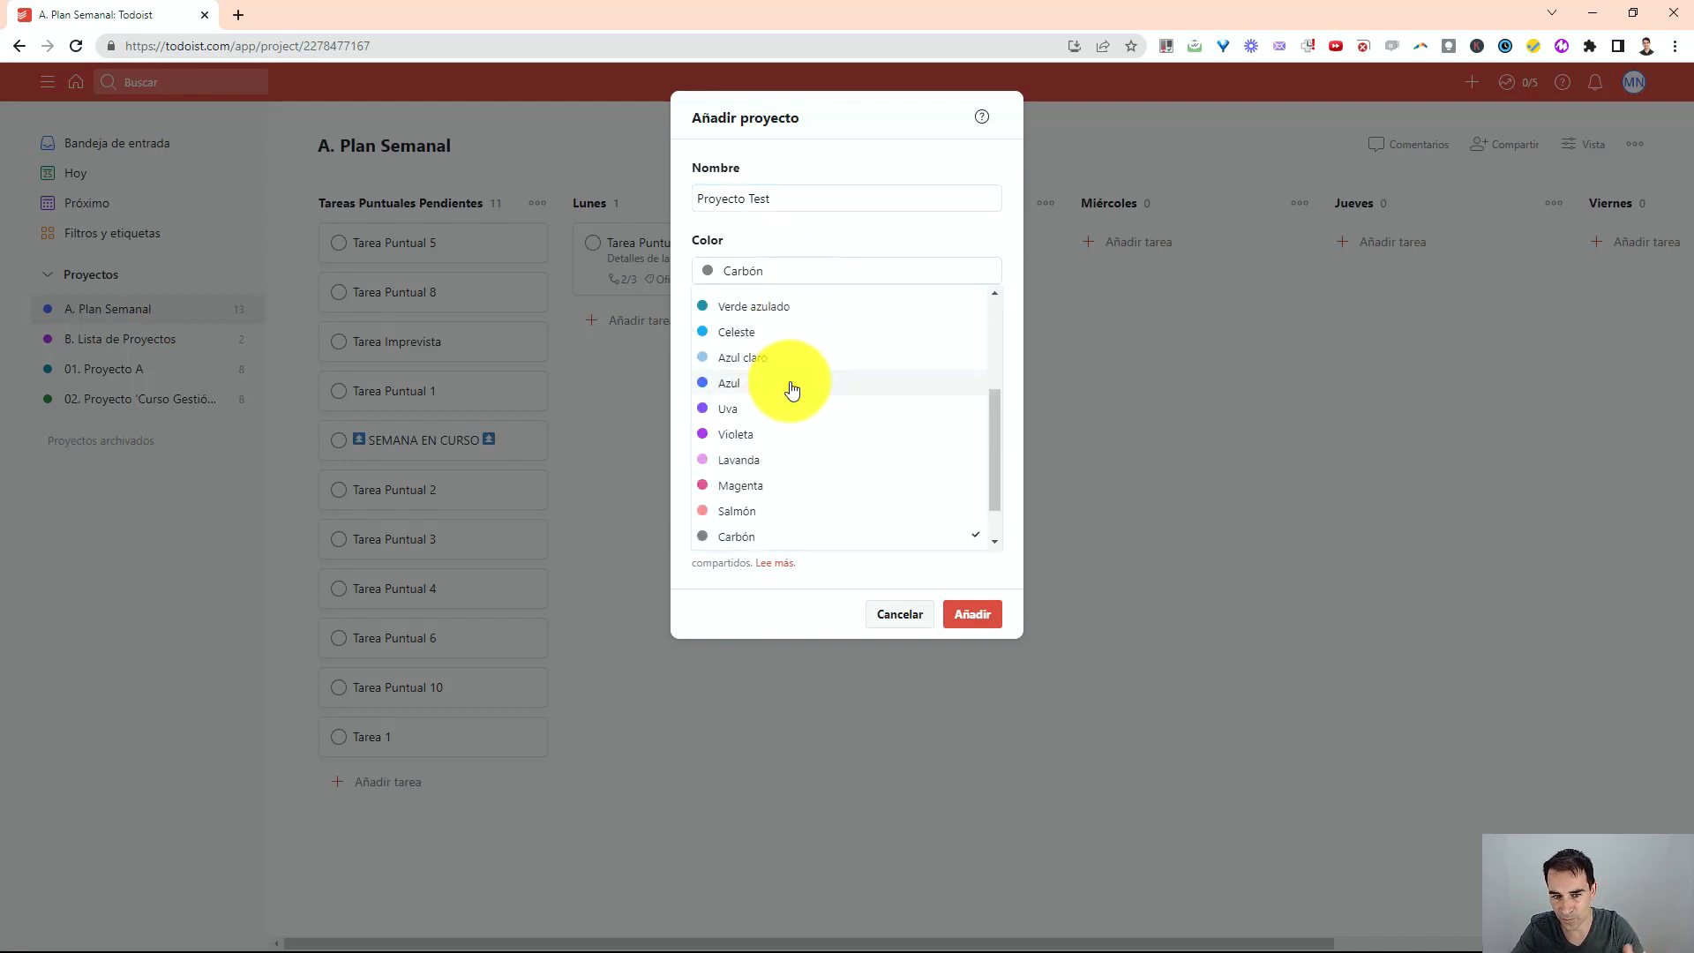
click(748, 328)
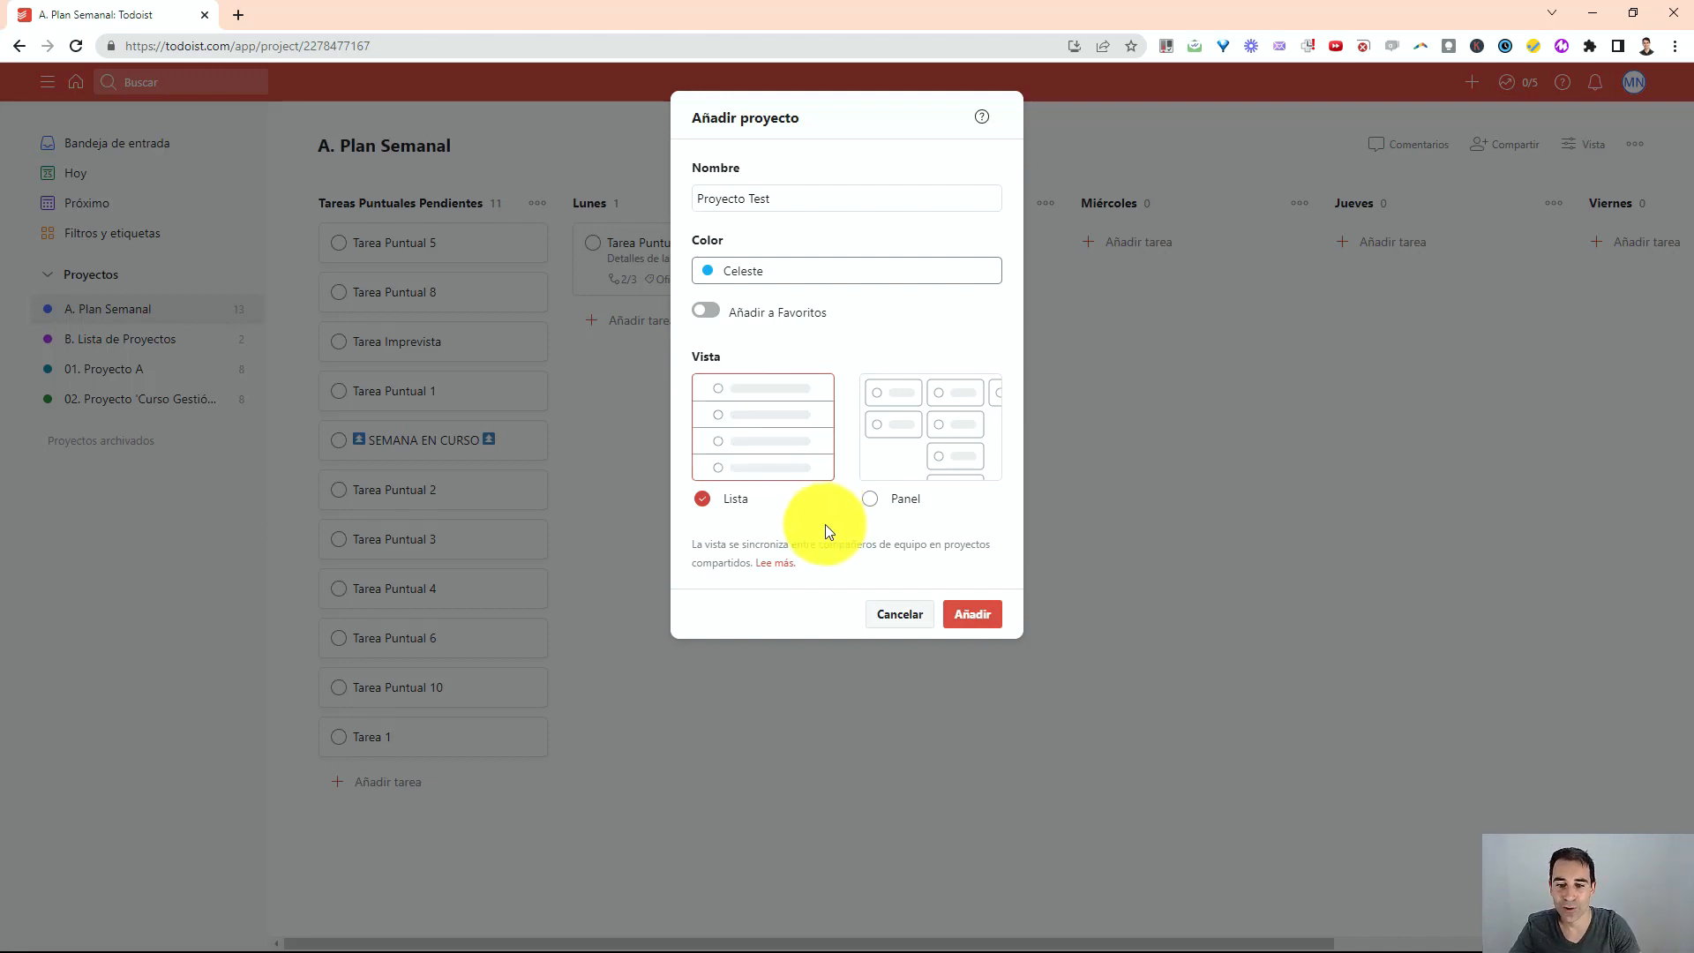
click(892, 501)
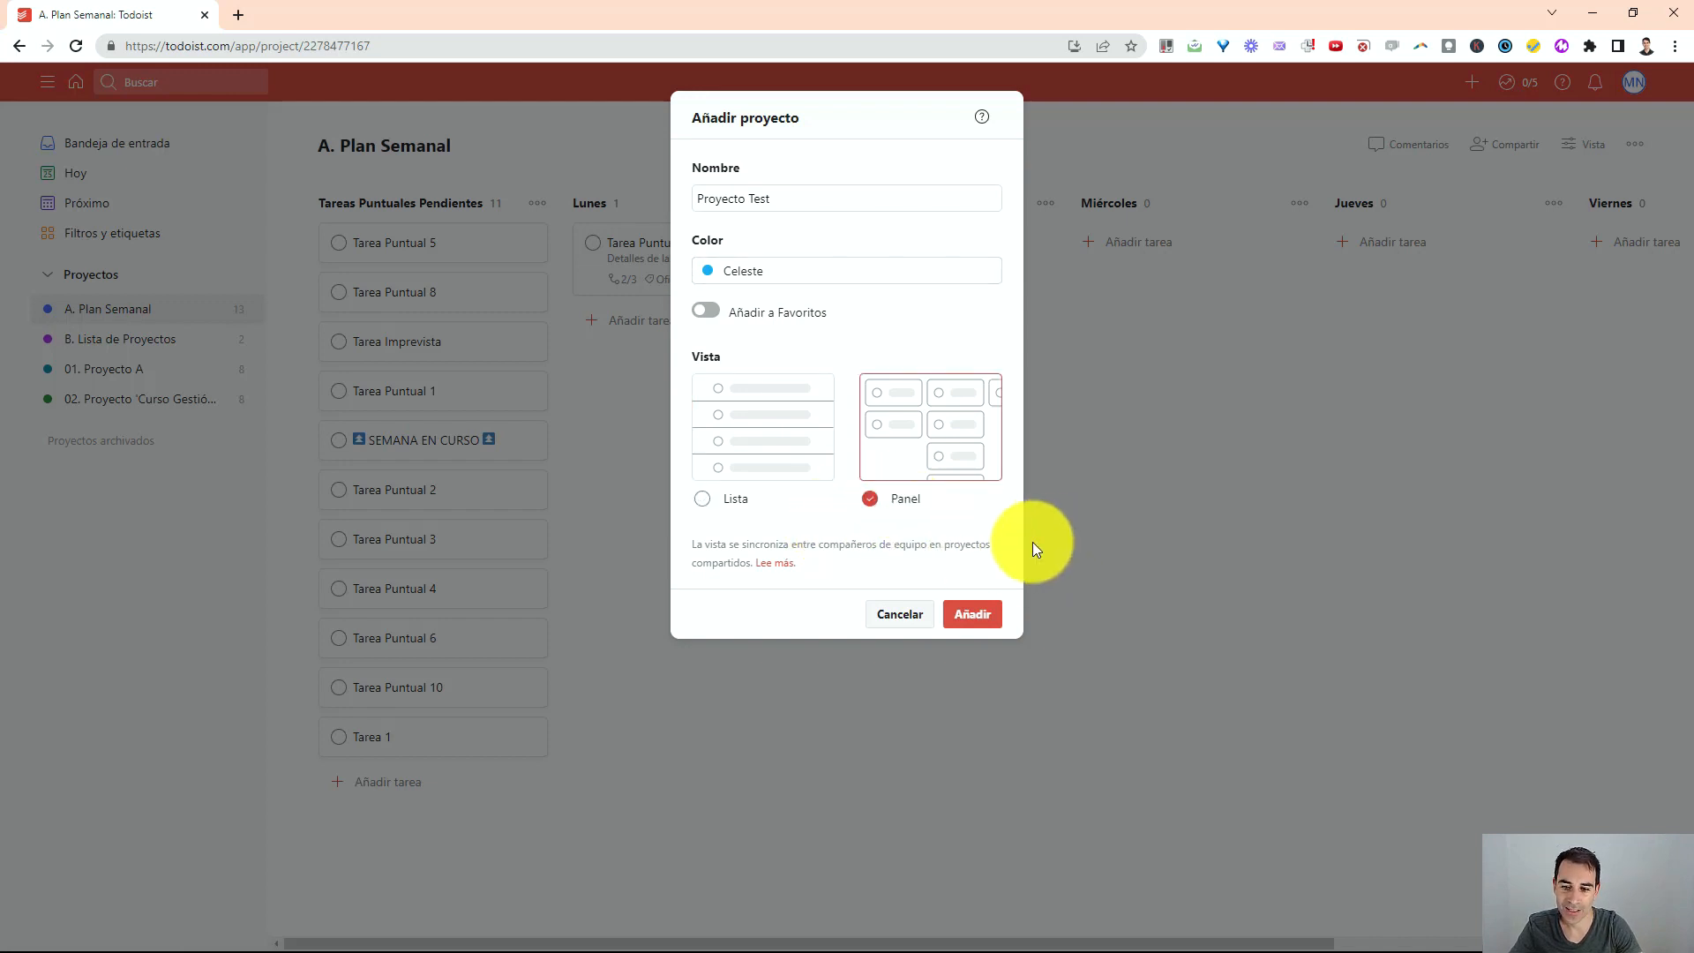
click(982, 622)
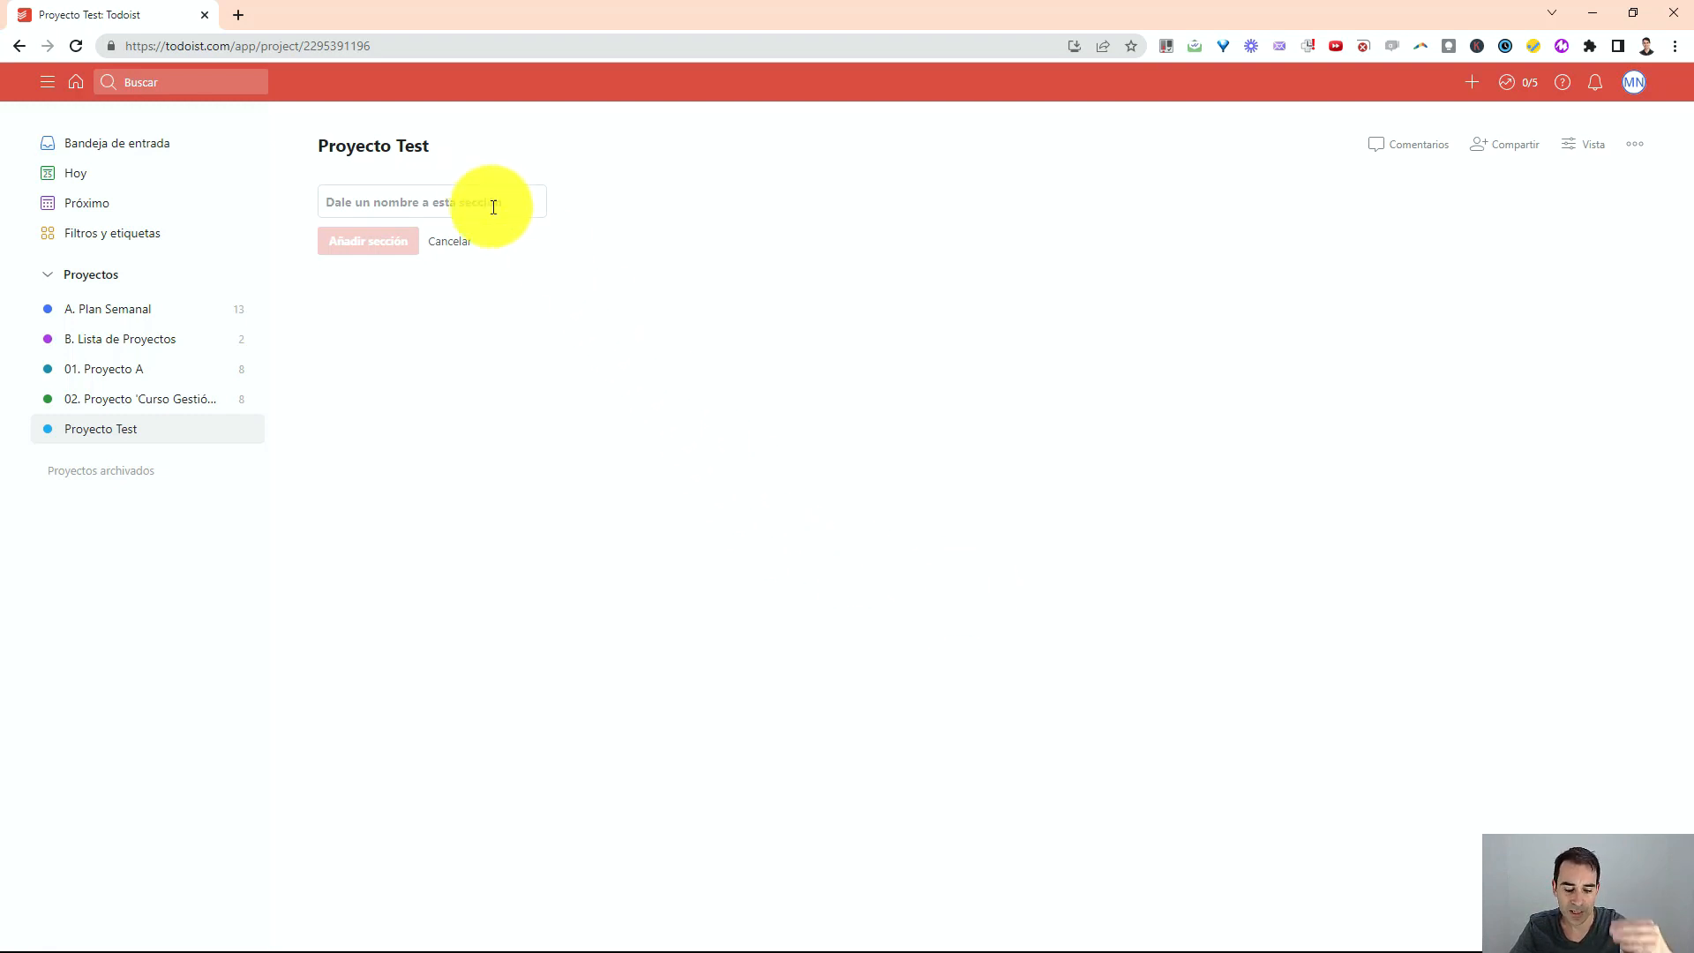
mouse_move(424, 163)
mouse_down()
mouse_move(564, 219)
mouse_move(513, 142)
mouse_up()
mouse_move(713, 143)
mouse_down()
mouse_move(851, 178)
mouse_move(713, 145)
mouse_up()
mouse_move(1147, 158)
mouse_down()
mouse_move(1198, 326)
mouse_move(1160, 172)
mouse_up()
mouse_move(1477, 195)
mouse_down()
mouse_move(1308, 238)
mouse_move(1566, 166)
mouse_up()
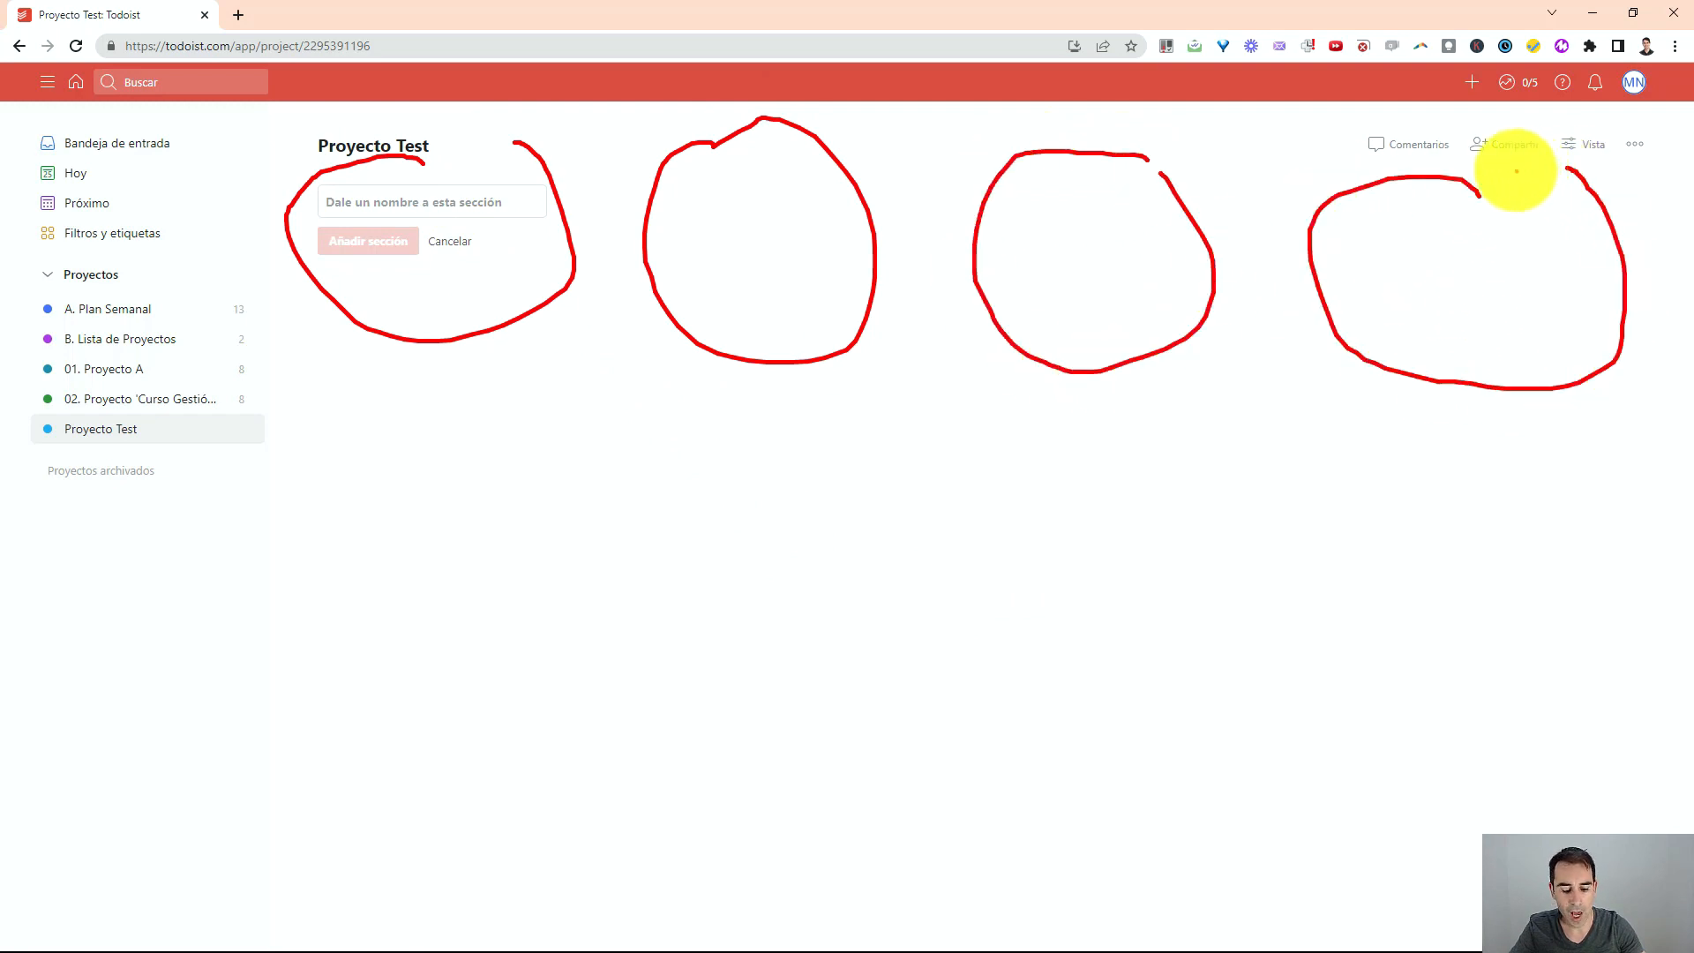
key(Escape)
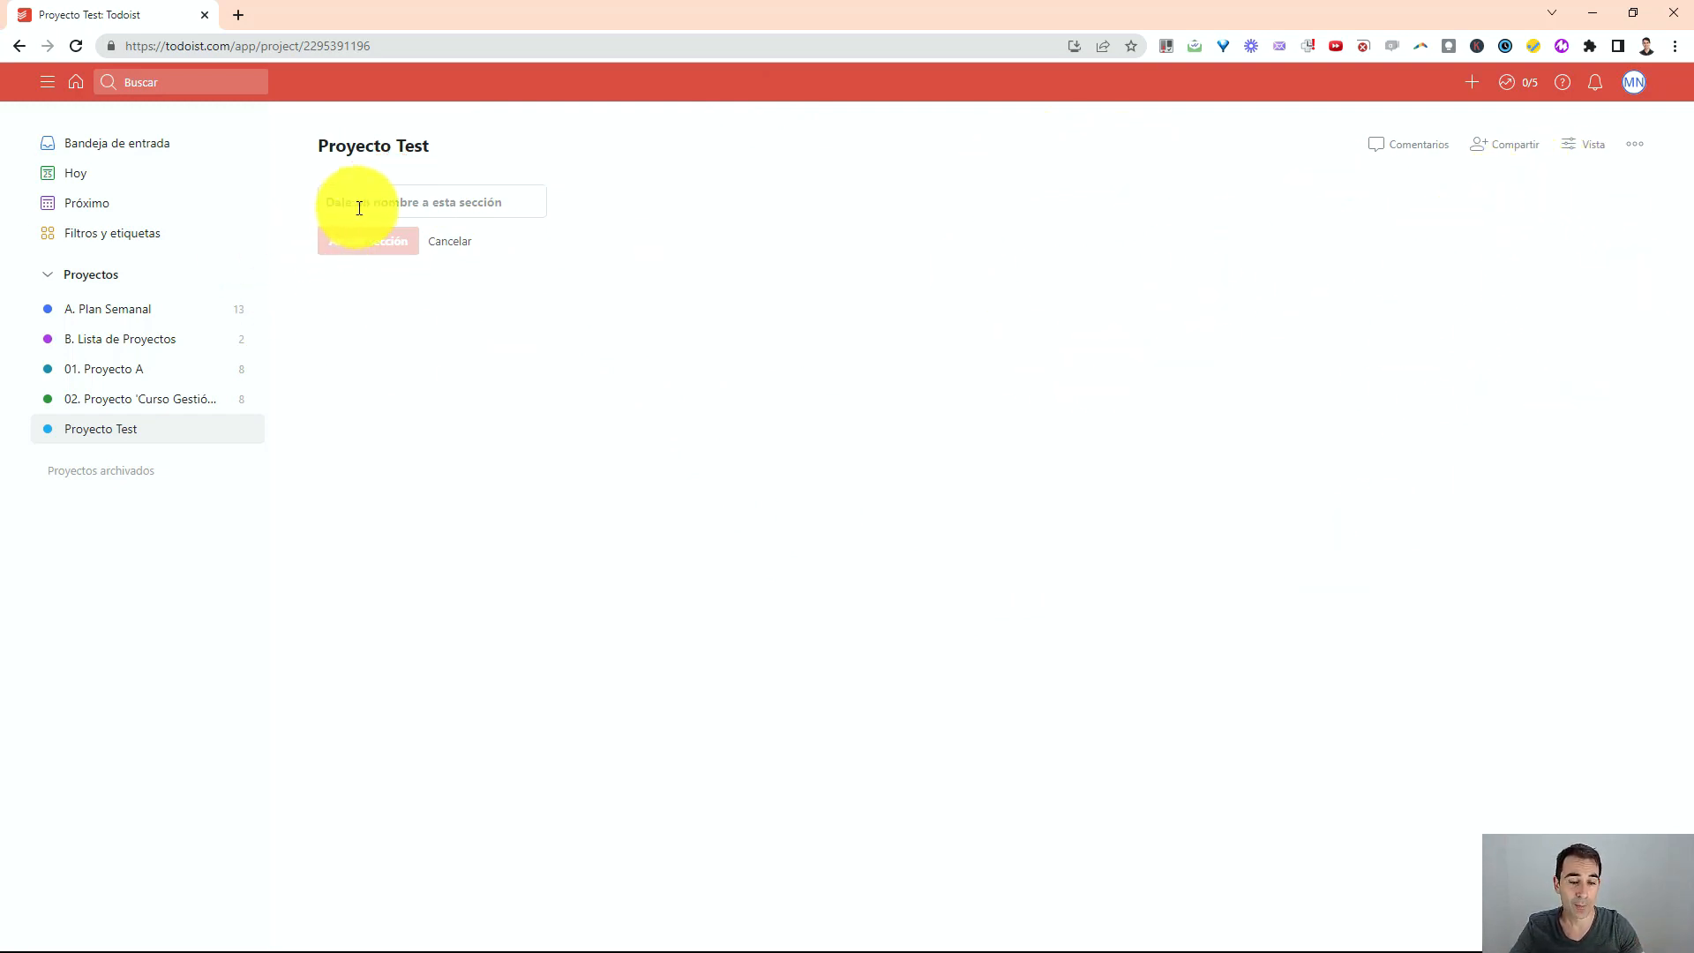
Add the sections "Inventario Puntuales" and "FASE 1" to the Proyecto Test board
click(359, 206)
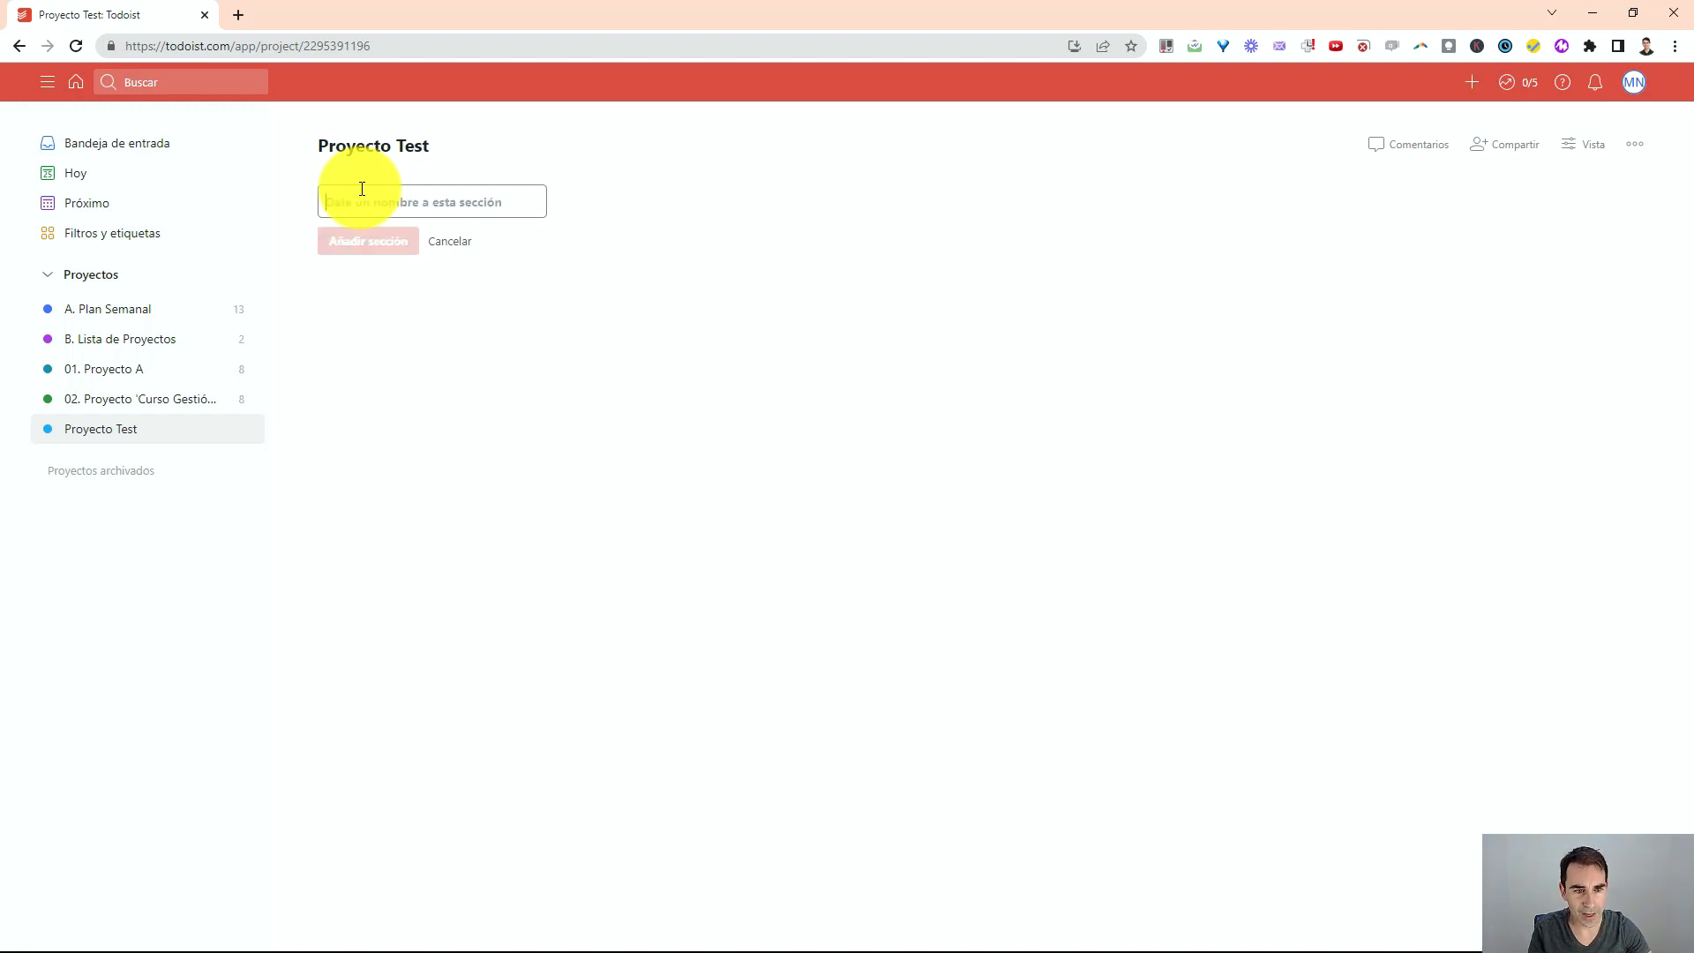
text(Inventario P)
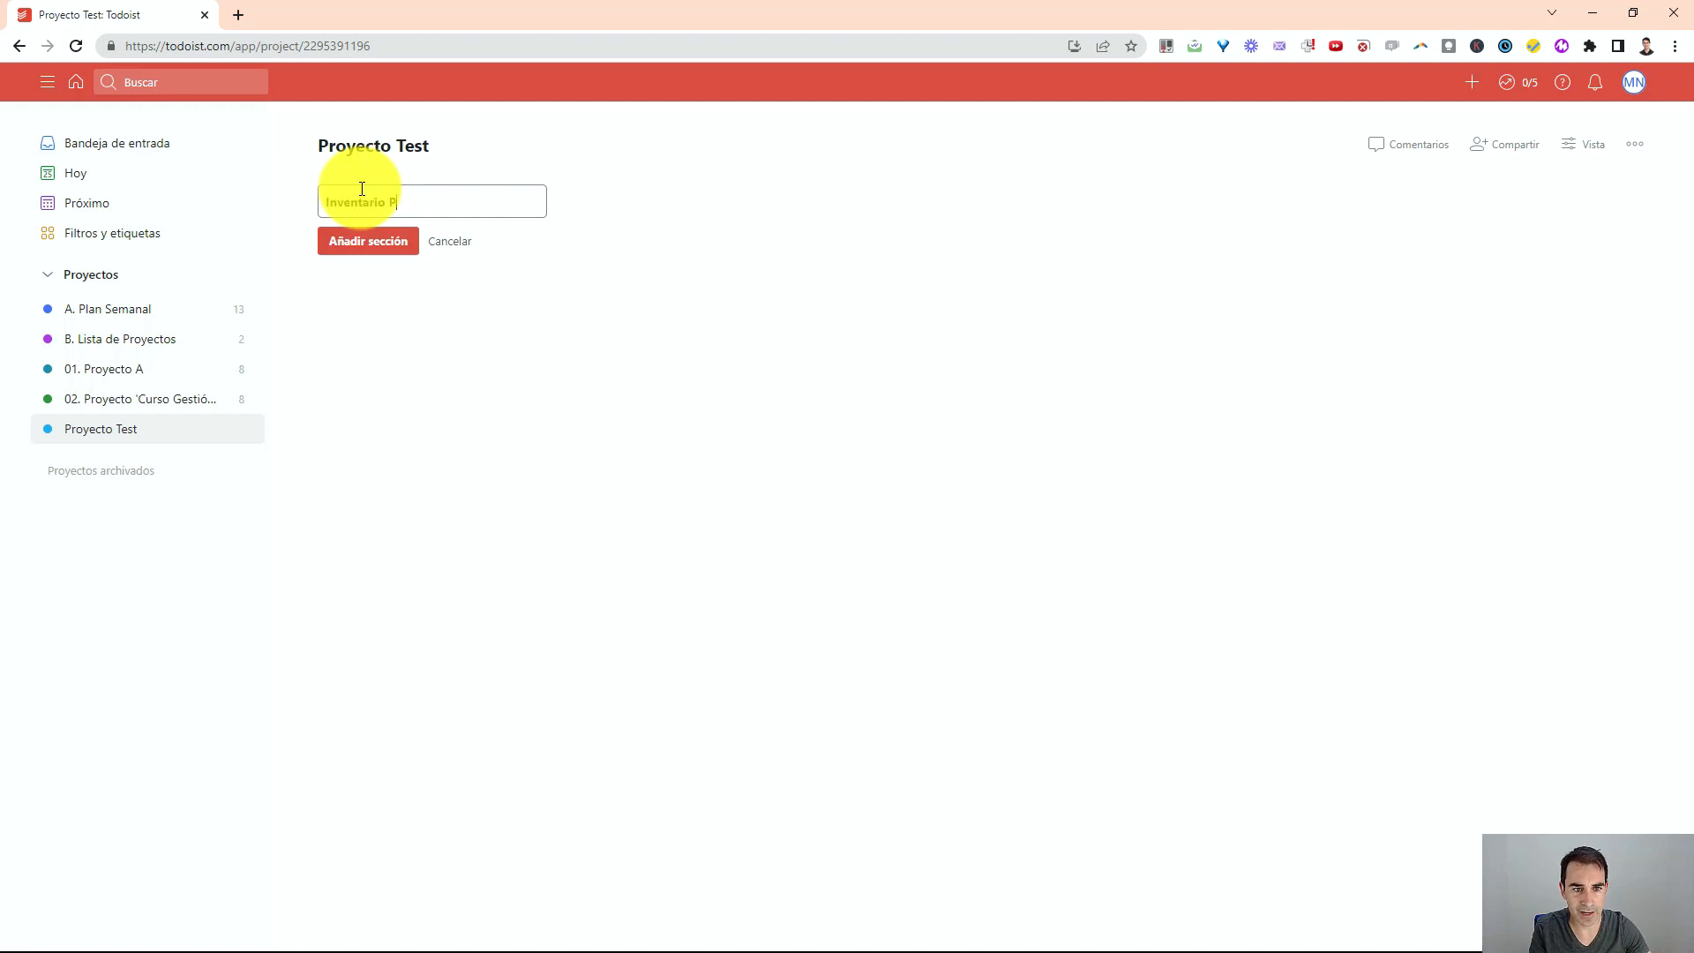
text(untuales)
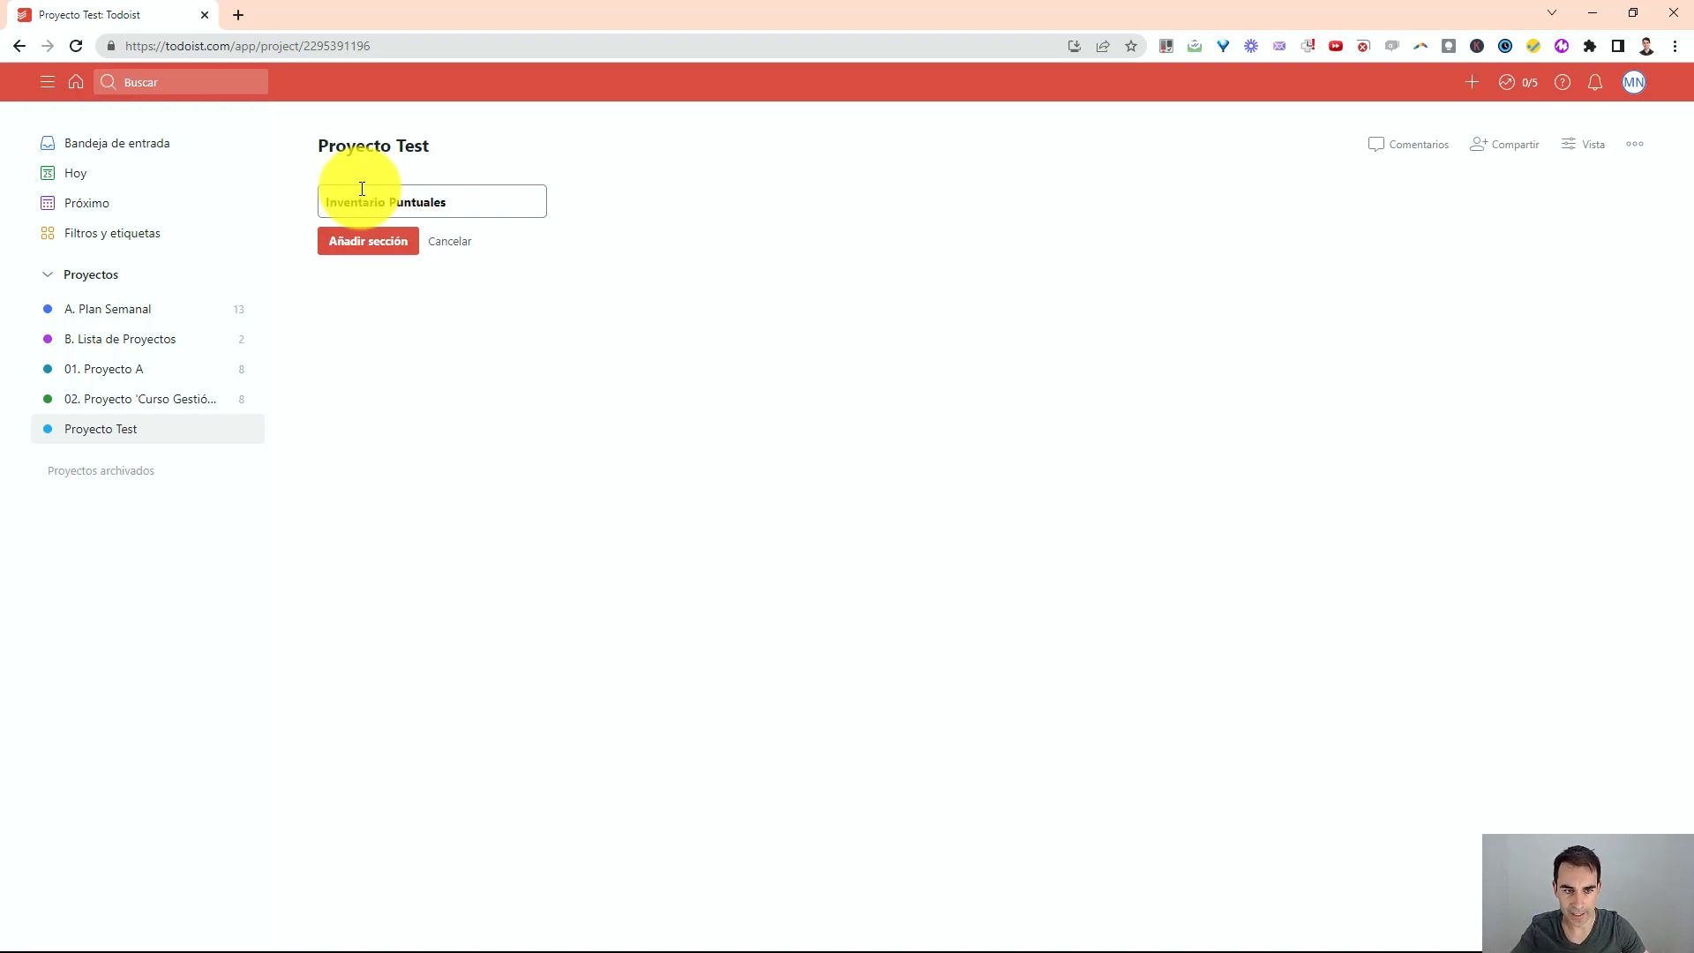
click(352, 248)
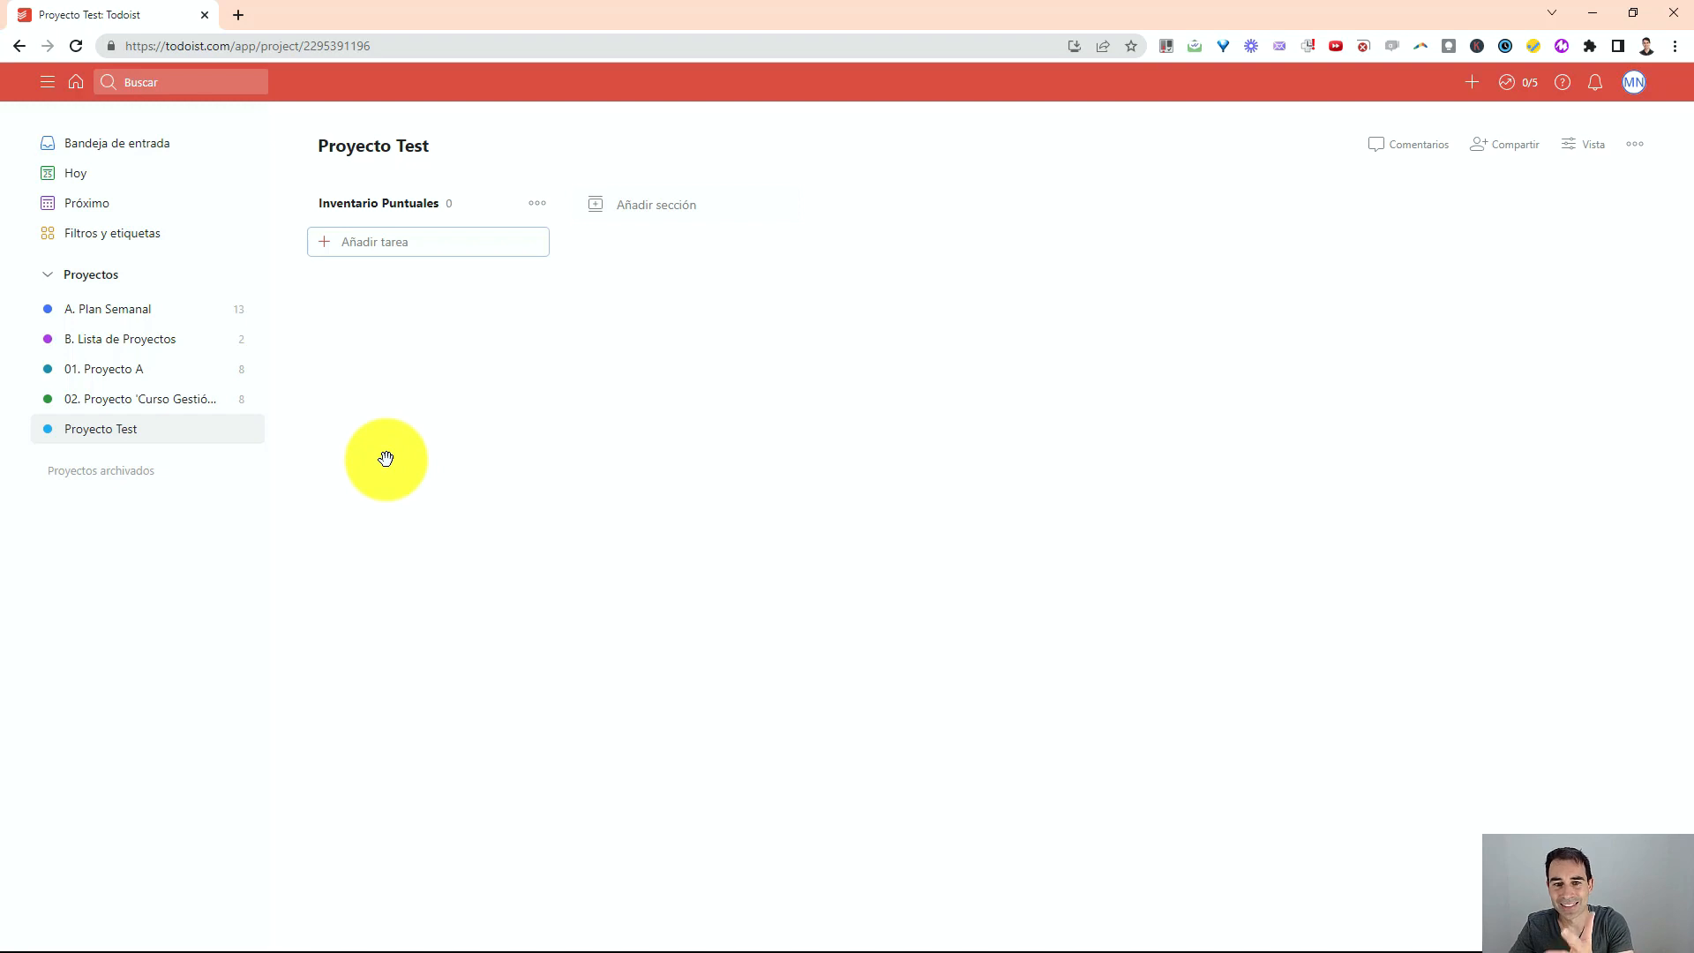
click(637, 211)
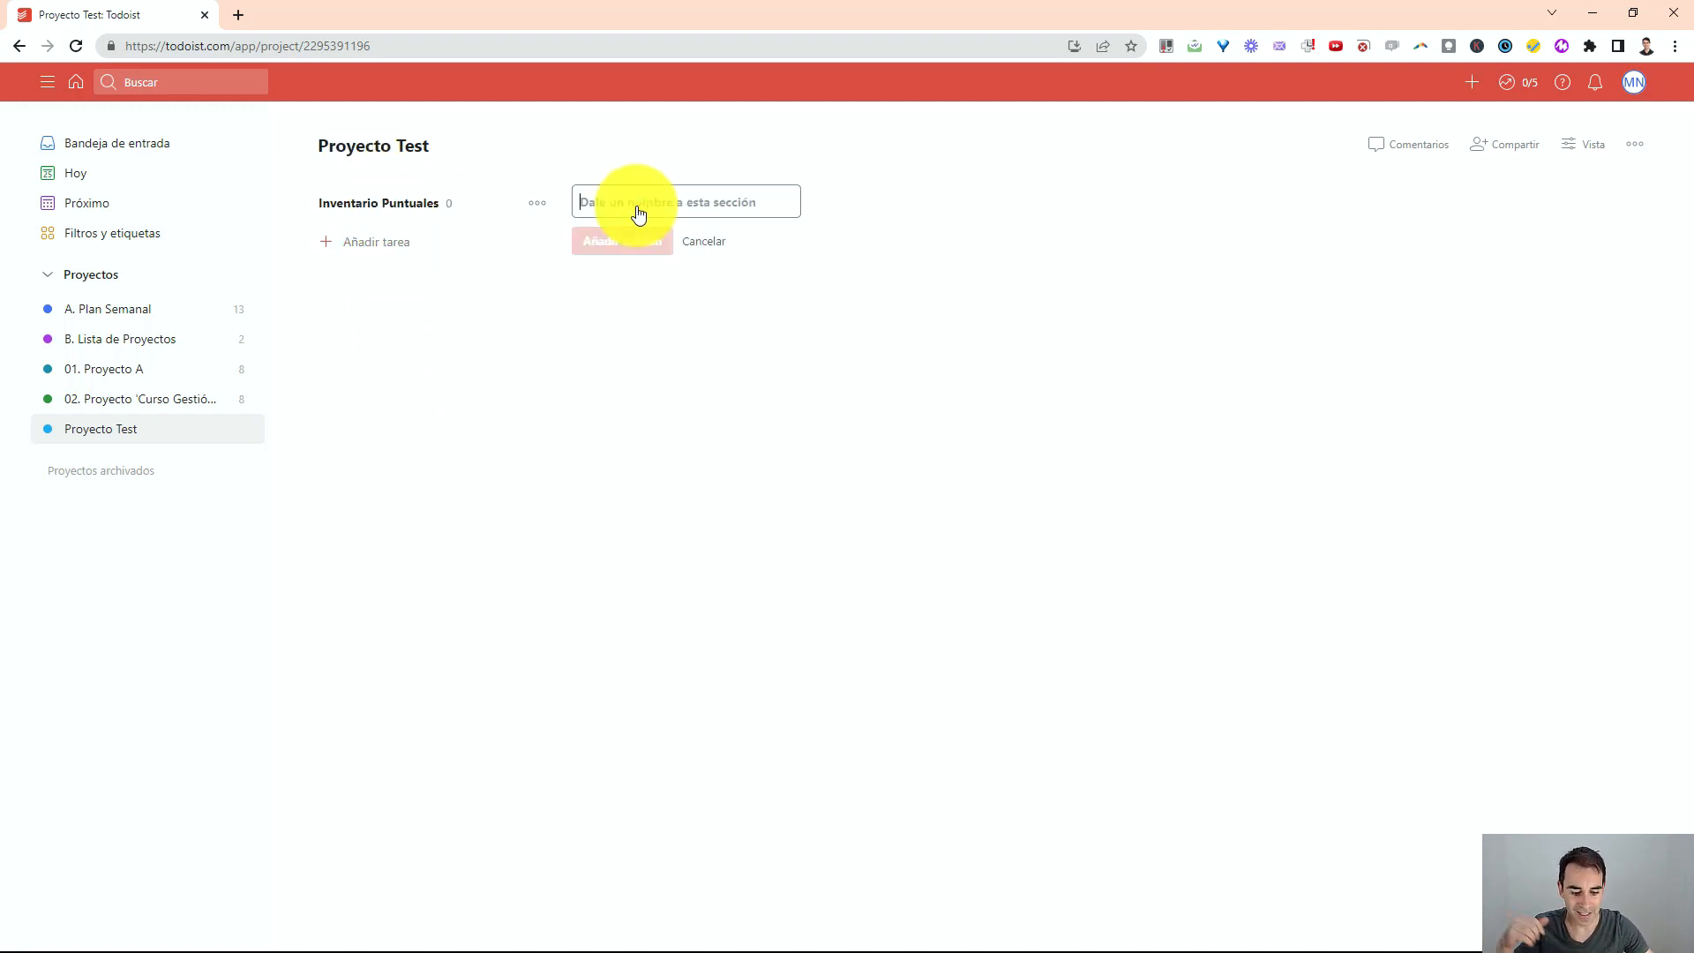
text(FASE 1)
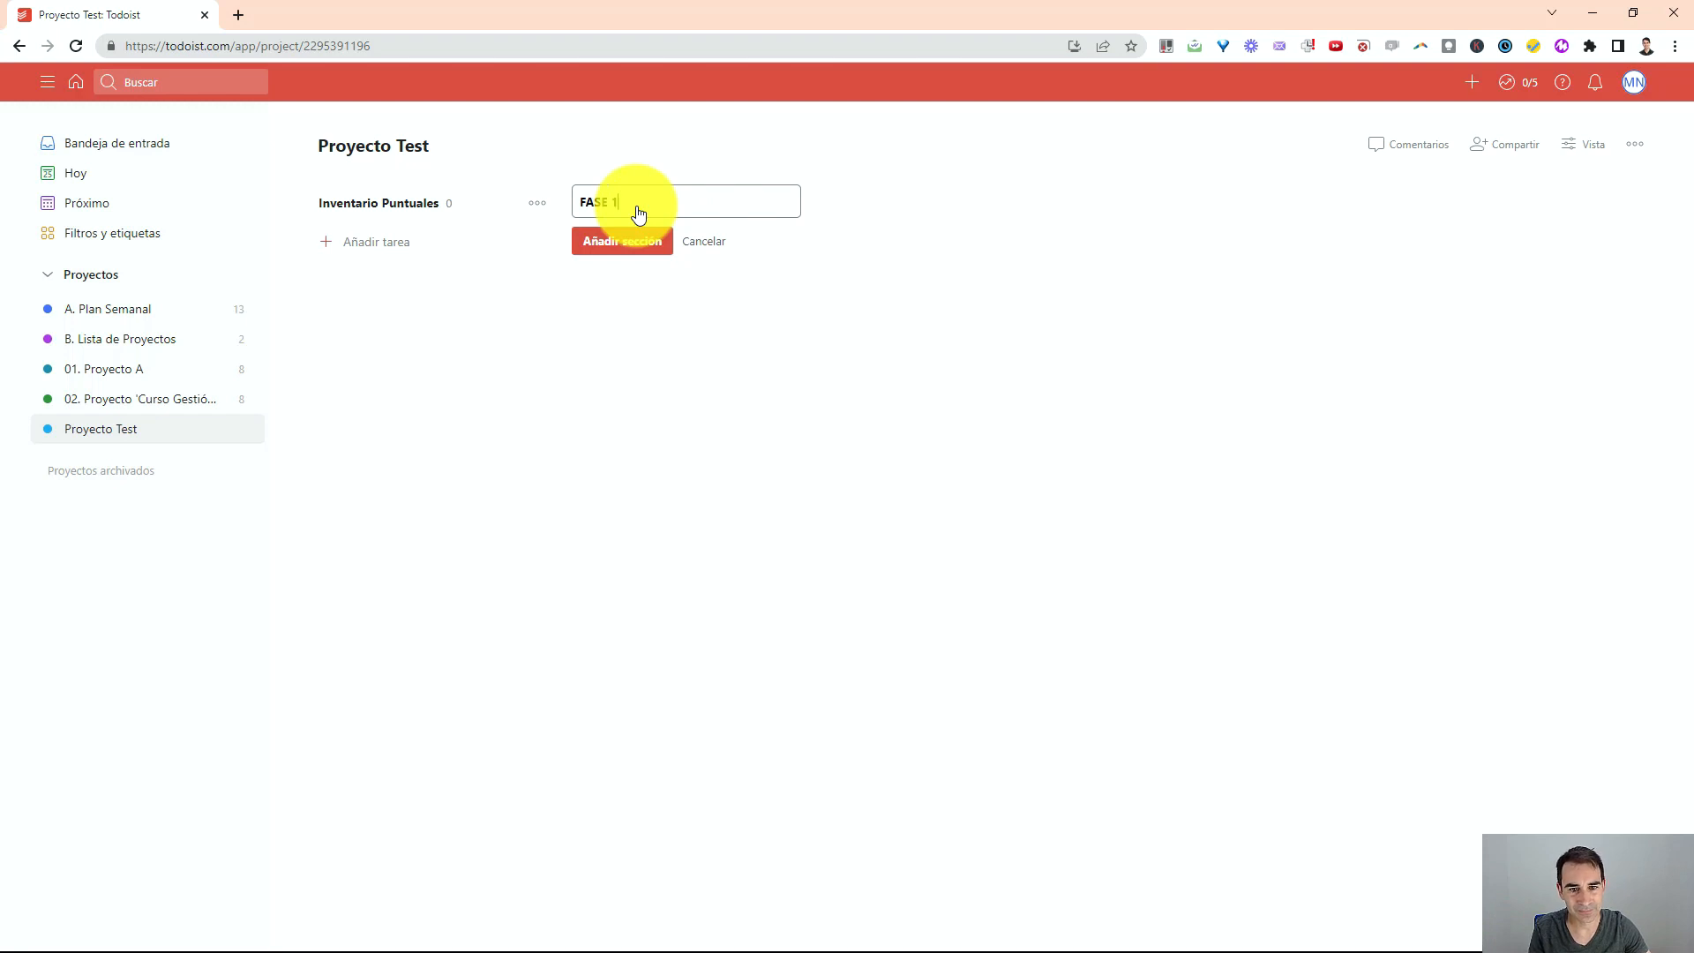
key(Return)
Add two more sections, "FASE 2" and "FASE 3", after FASE 1 on the board
click(970, 204)
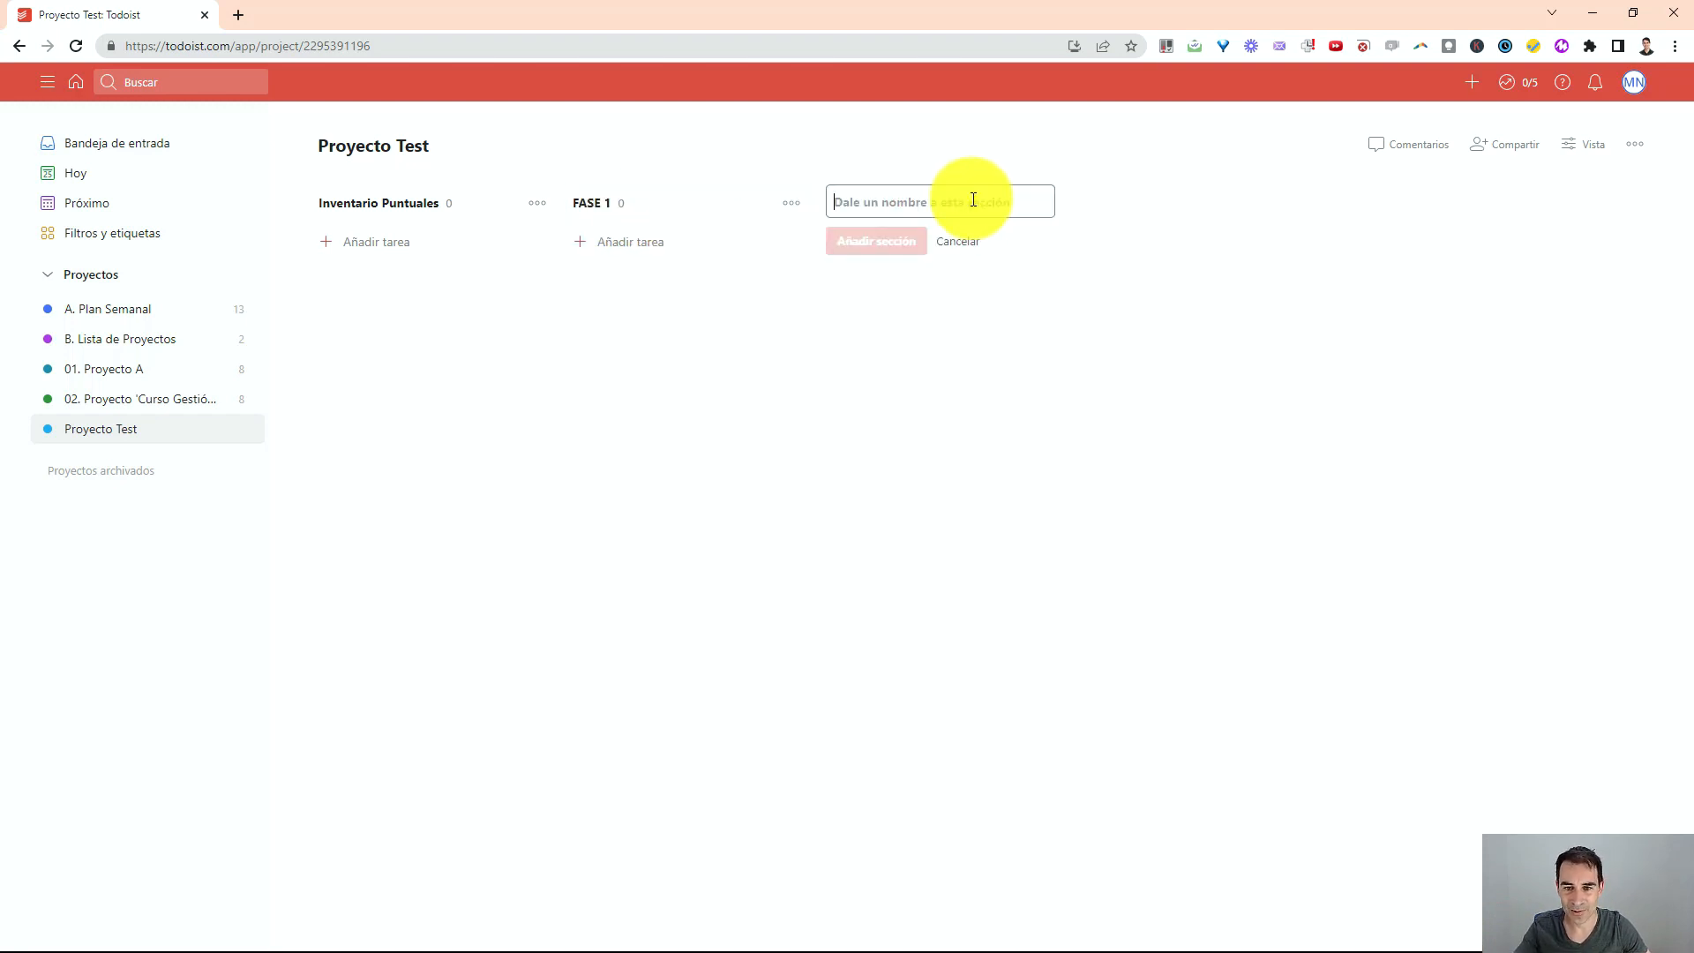
text(AF)
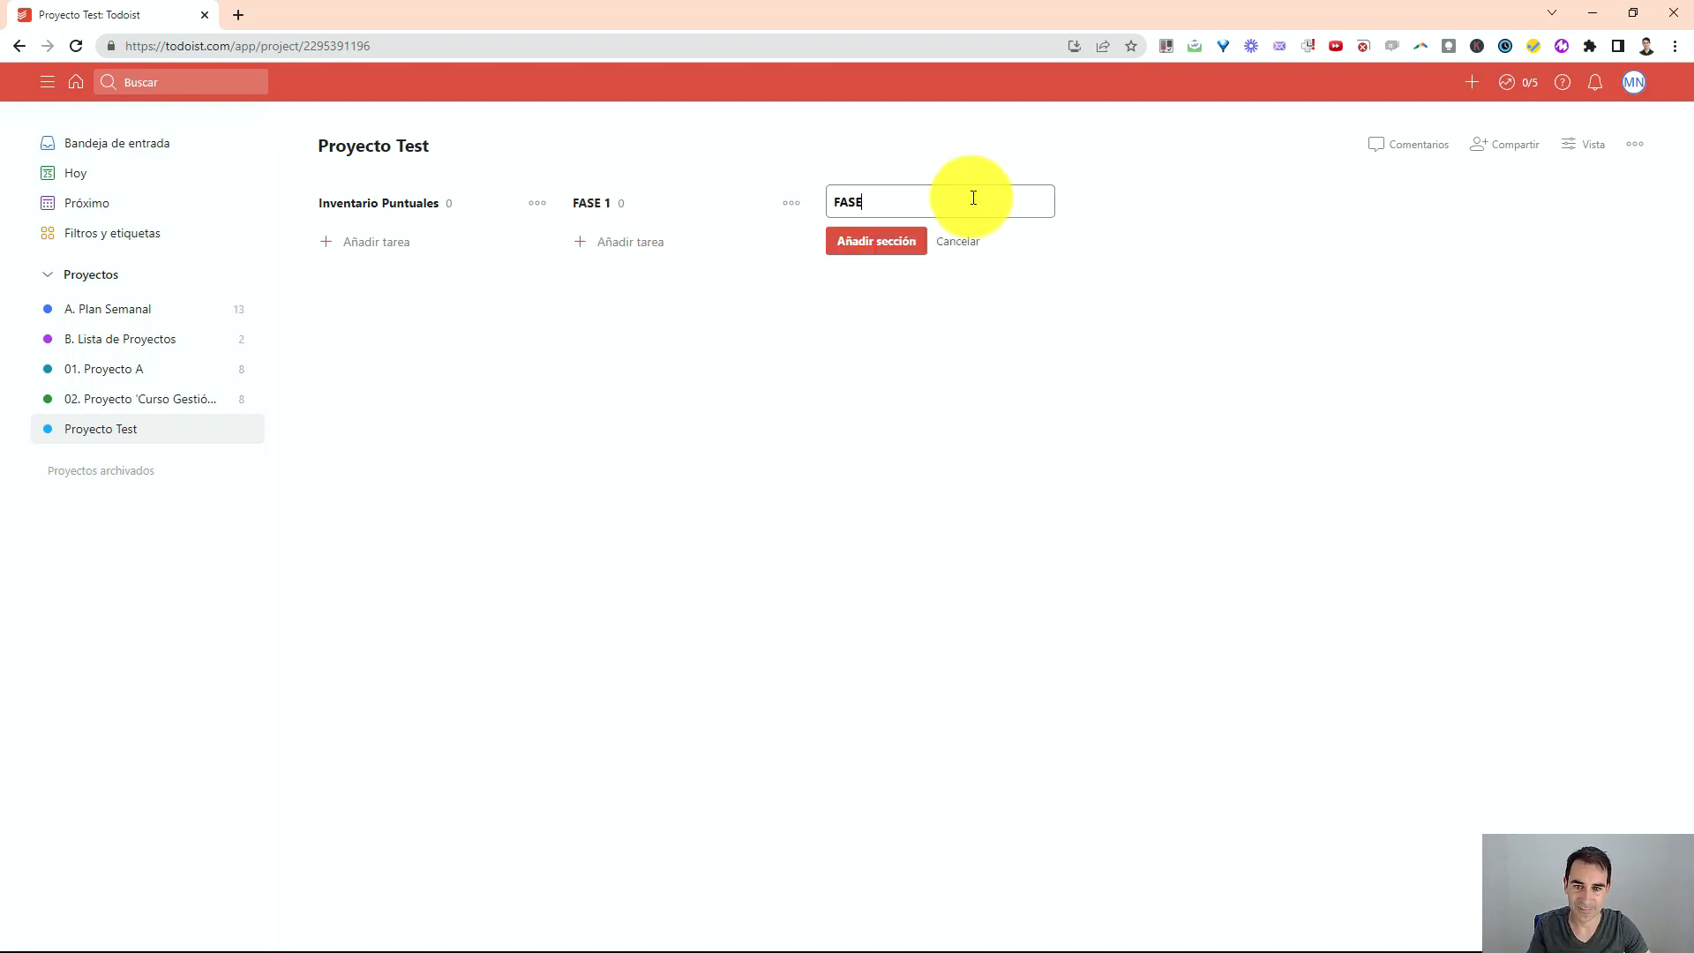
key(Return)
click(850, 200)
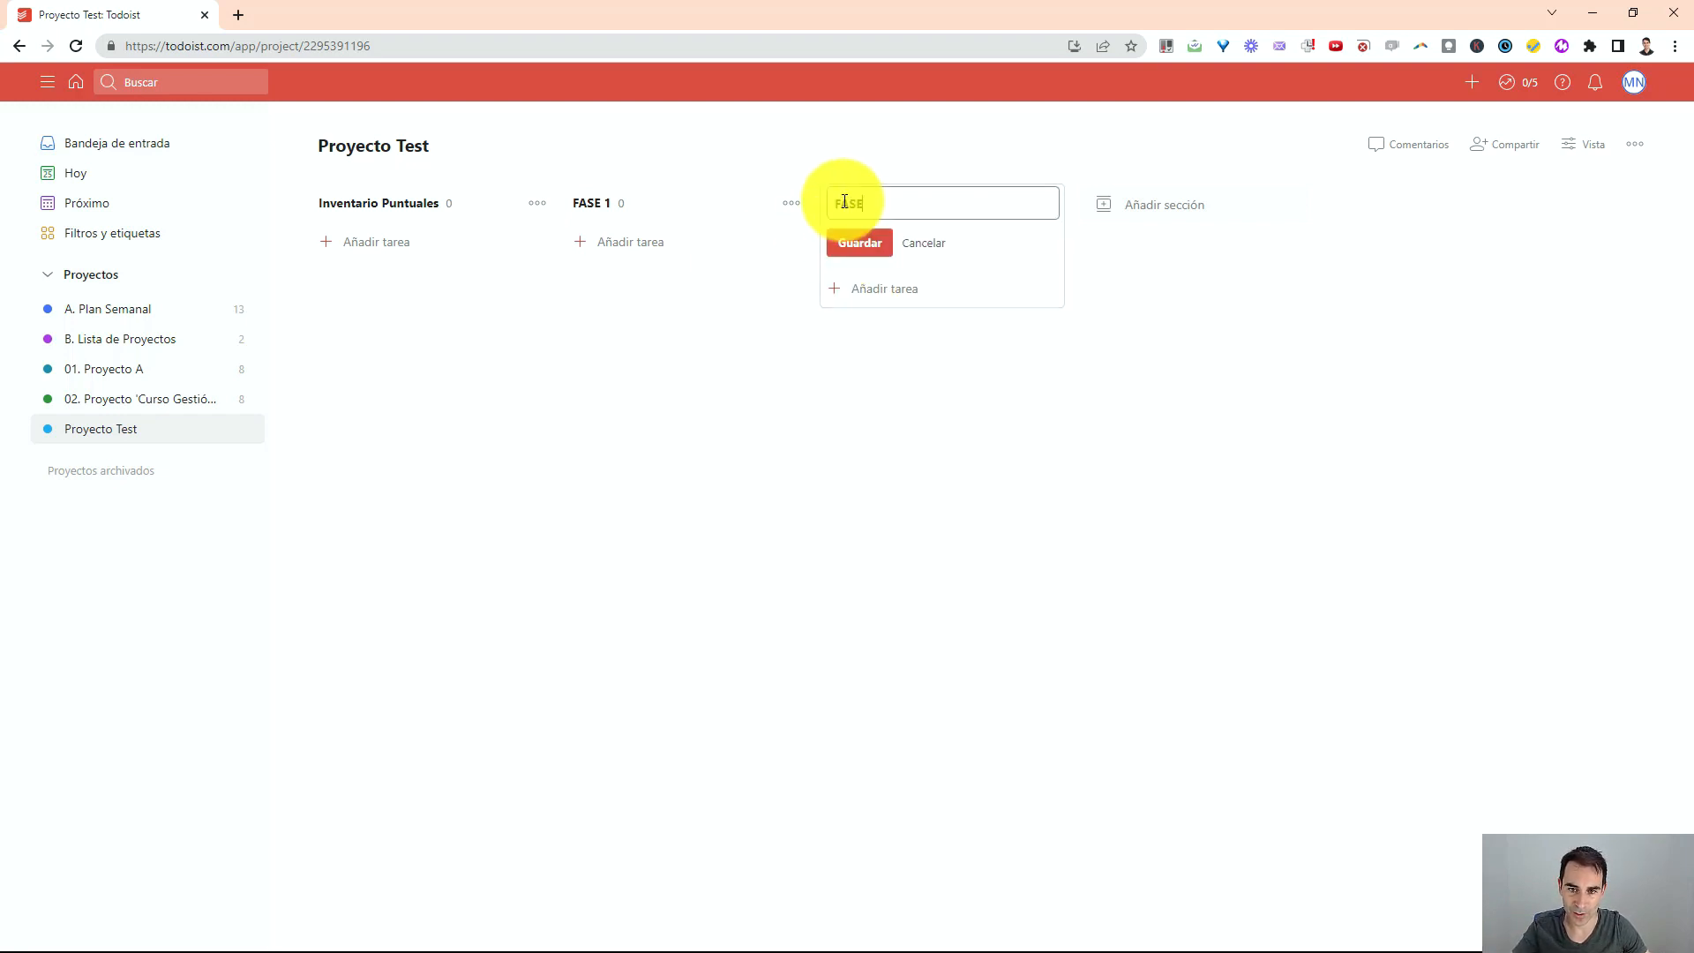
text(2)
click(869, 247)
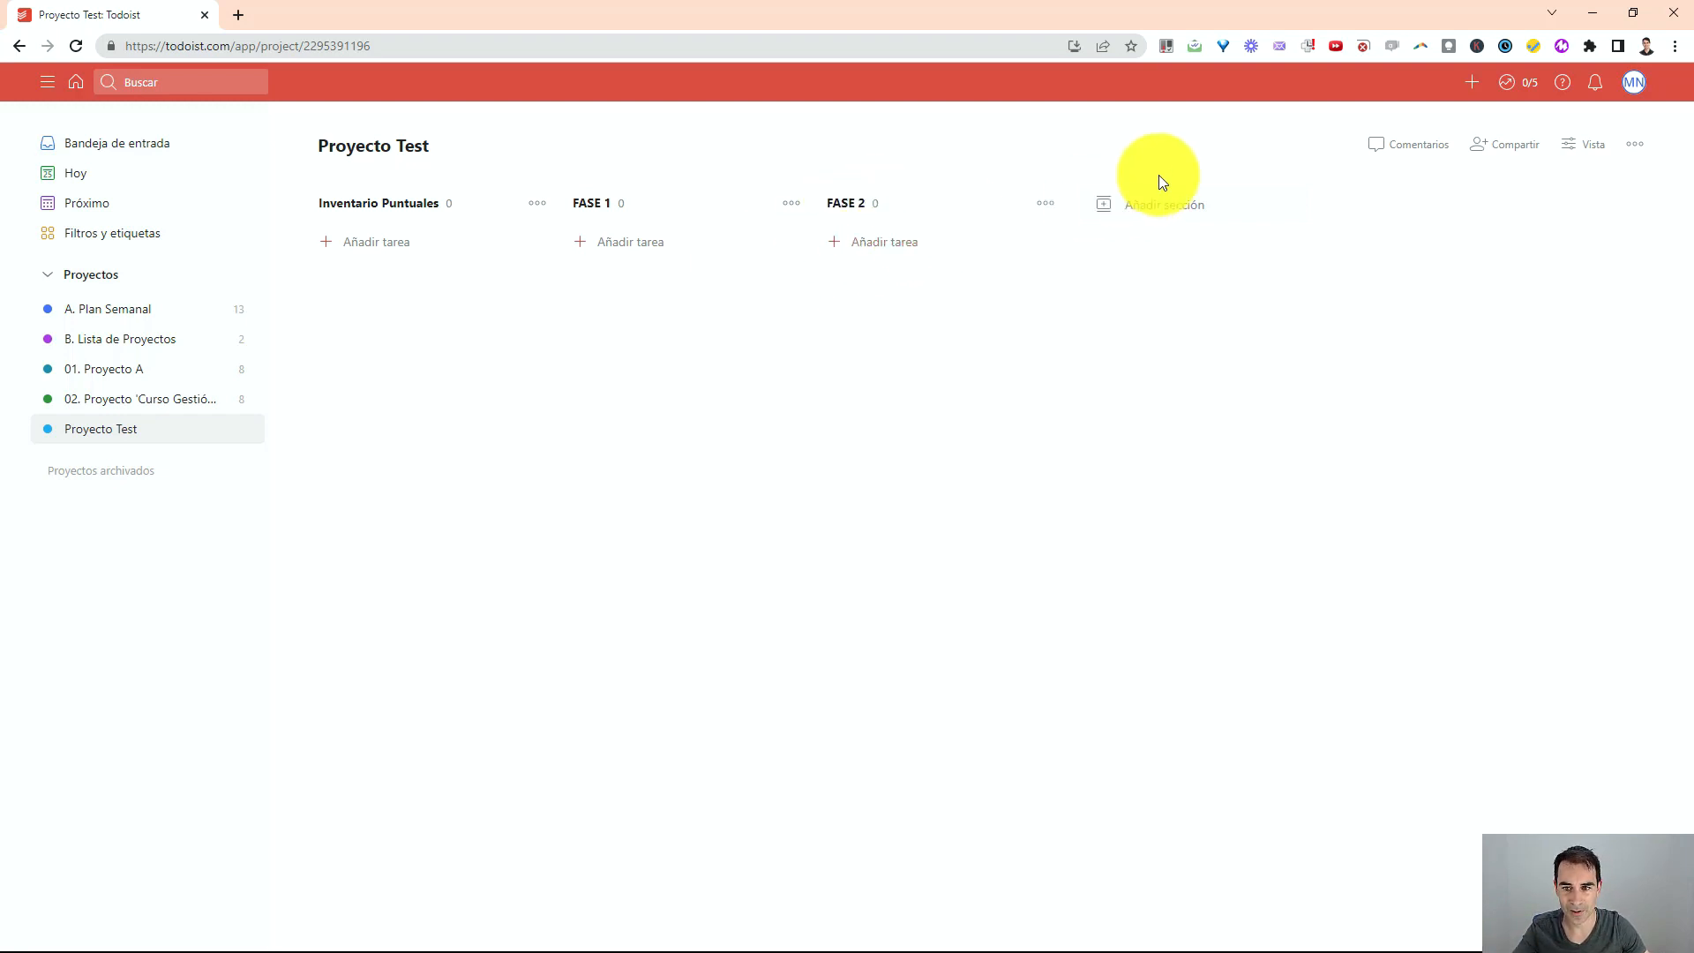
click(1161, 204)
text(F)
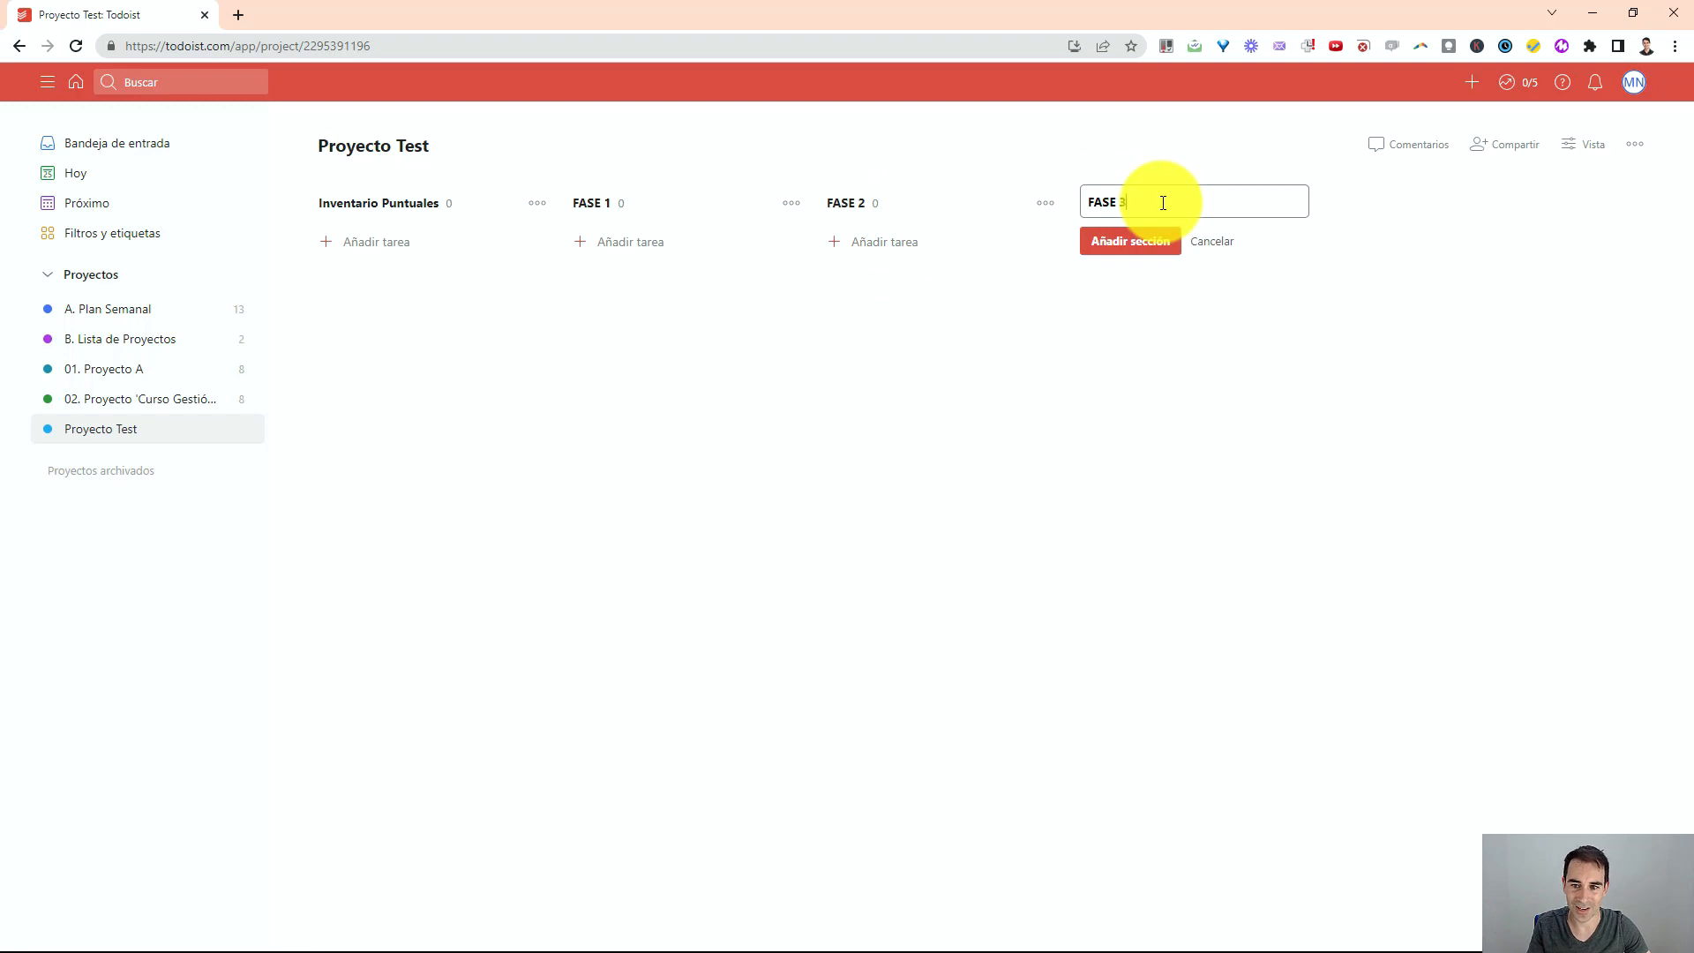
text(ASE 3)
key(Return)
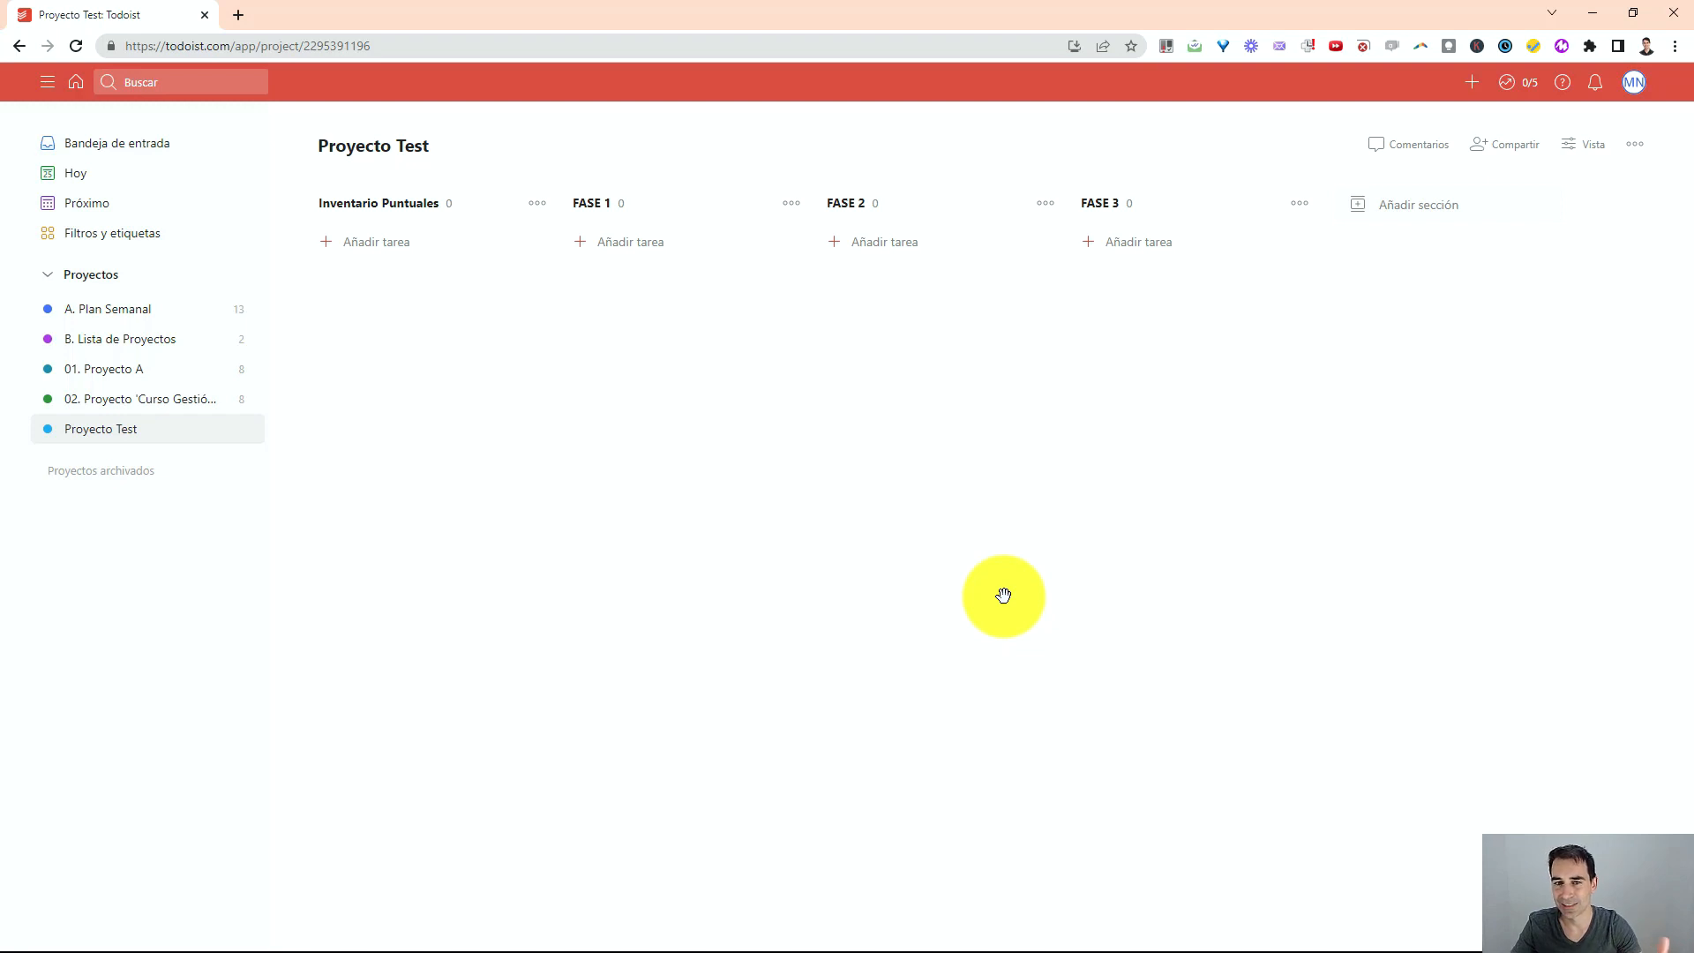
Add the tasks "Tarea 1", "Tarea 2" and "Tarea 3" to the Inventario Puntuales section
click(400, 262)
text(tA)
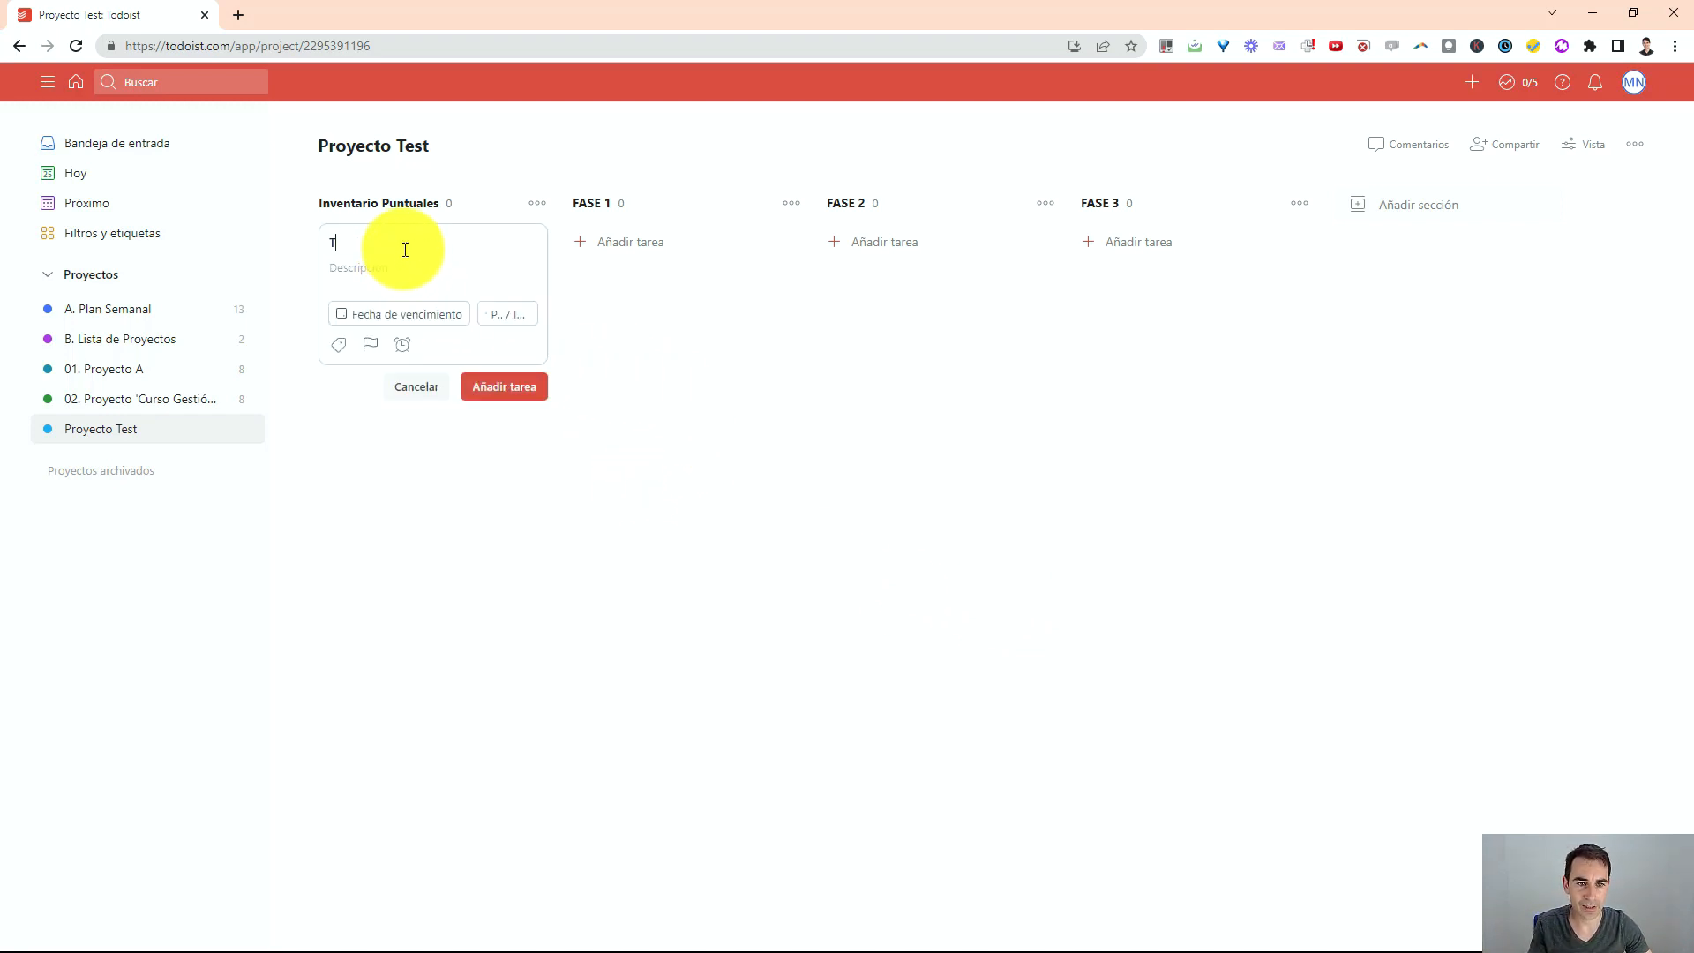
text(rea 1)
key(Return)
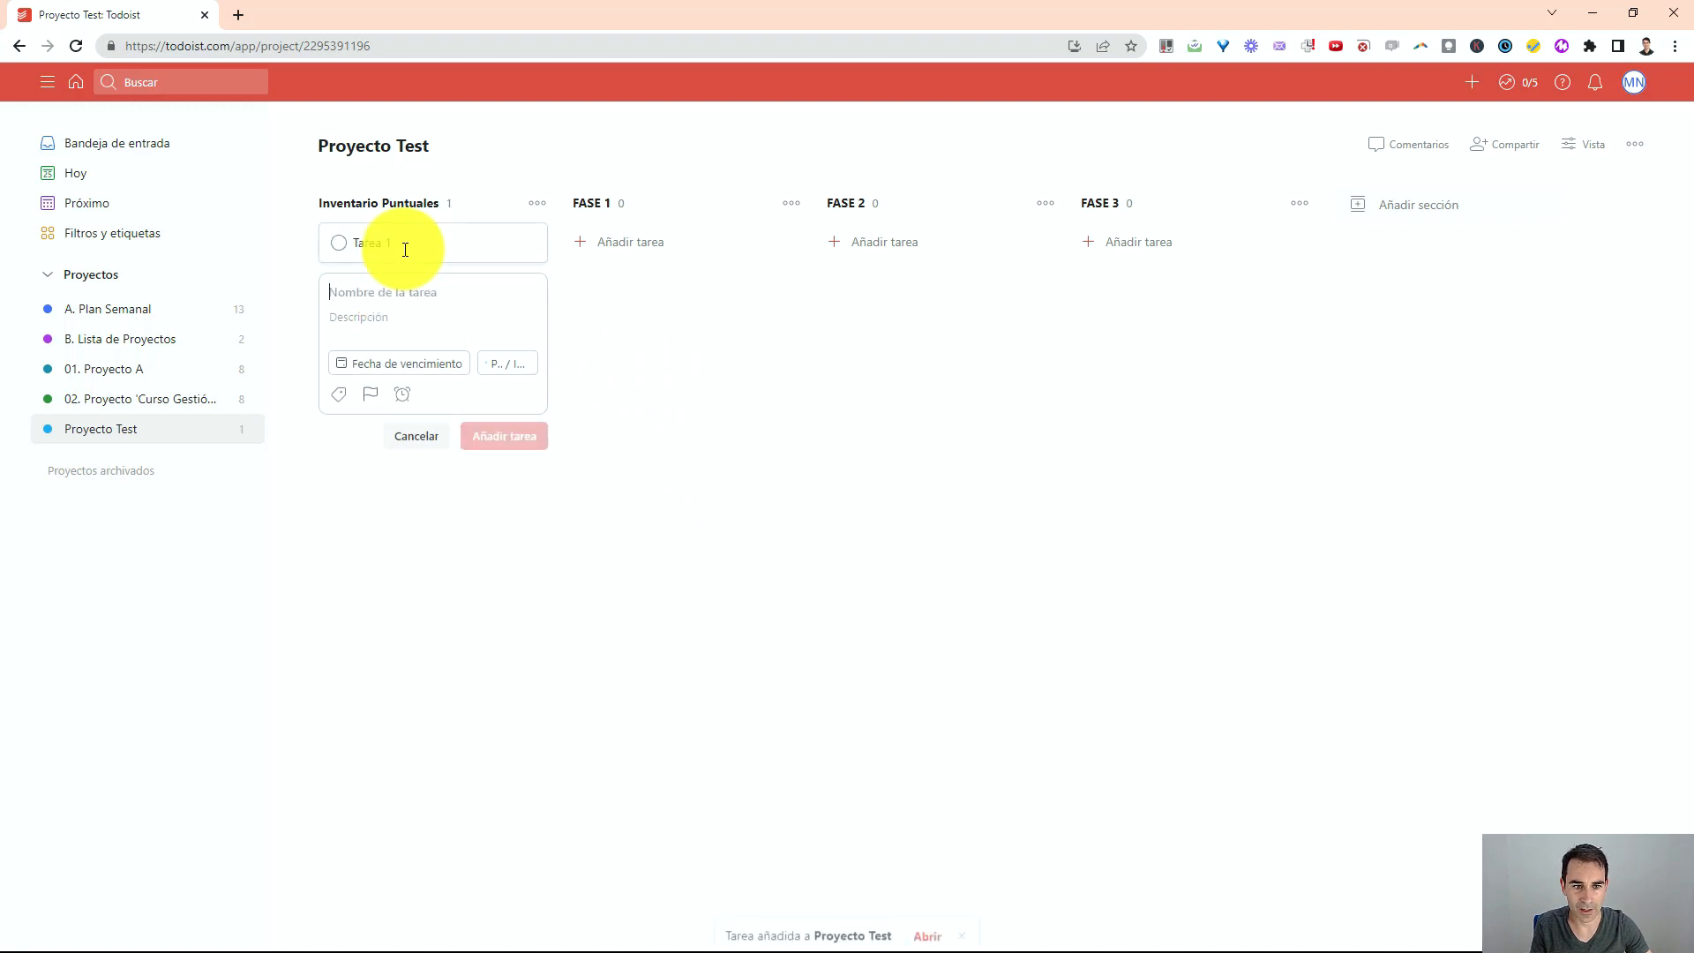
text(Tarea 2)
key(Return)
text(TA)
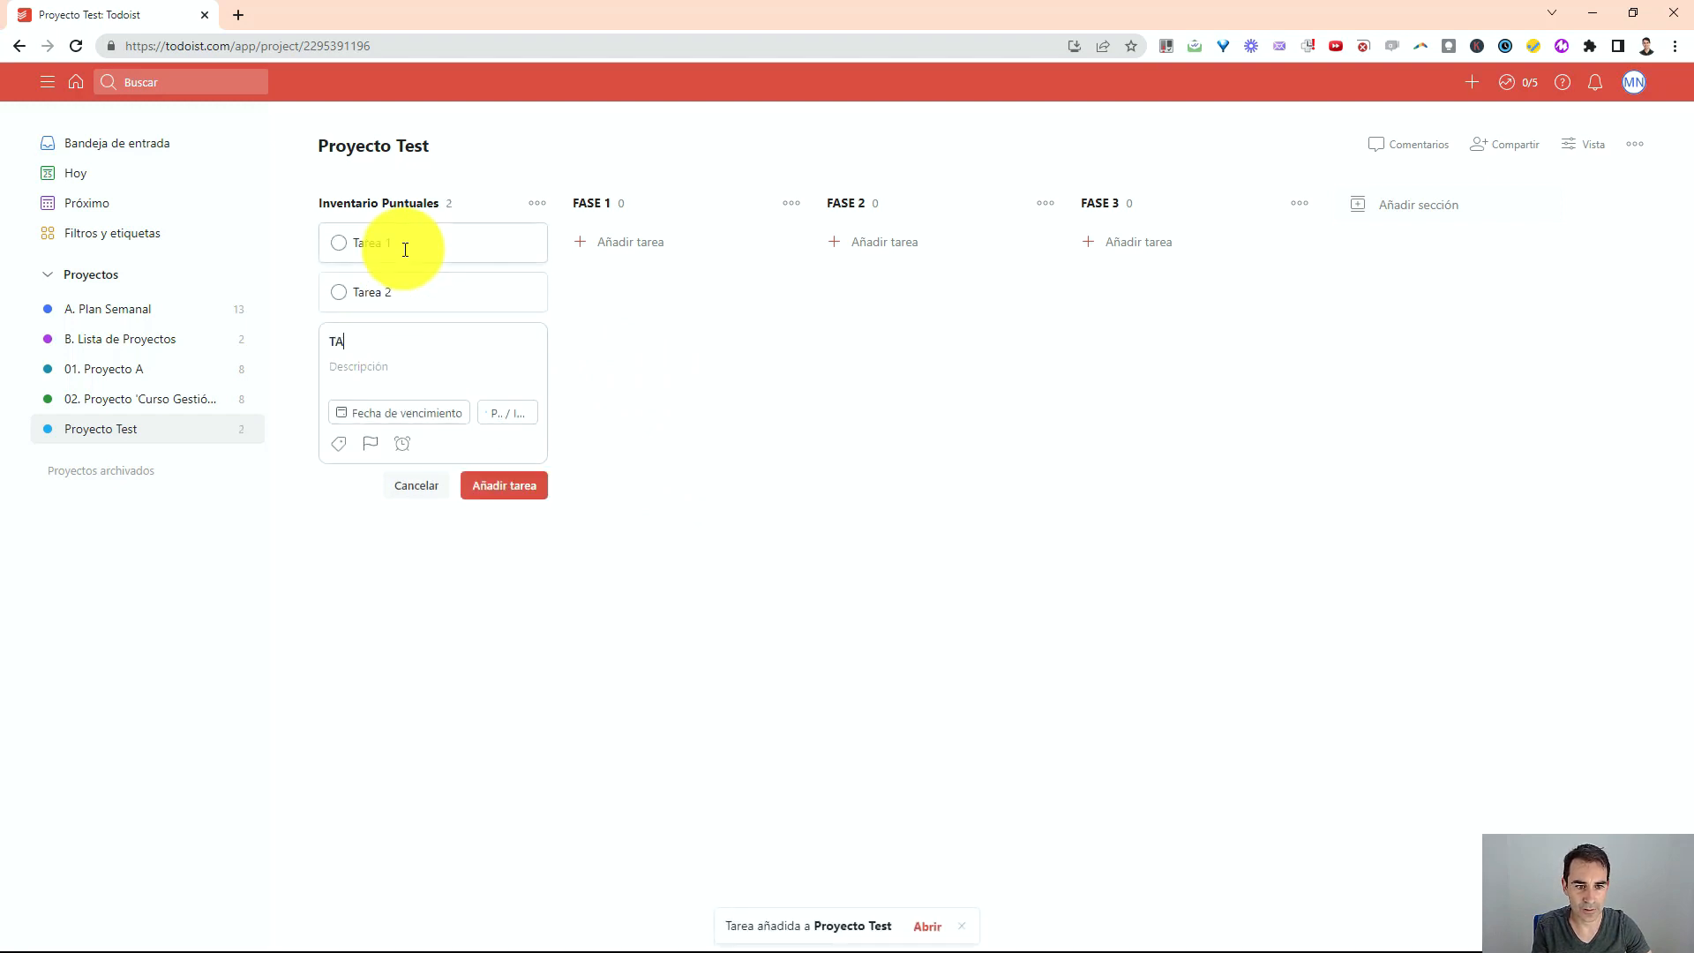
text(rea 3)
key(Return)
Add the tasks "Tarea 4", "Tarea 5" and "Tarea 6" below Tarea 3 in the Inventario Puntuales section
text(Ta)
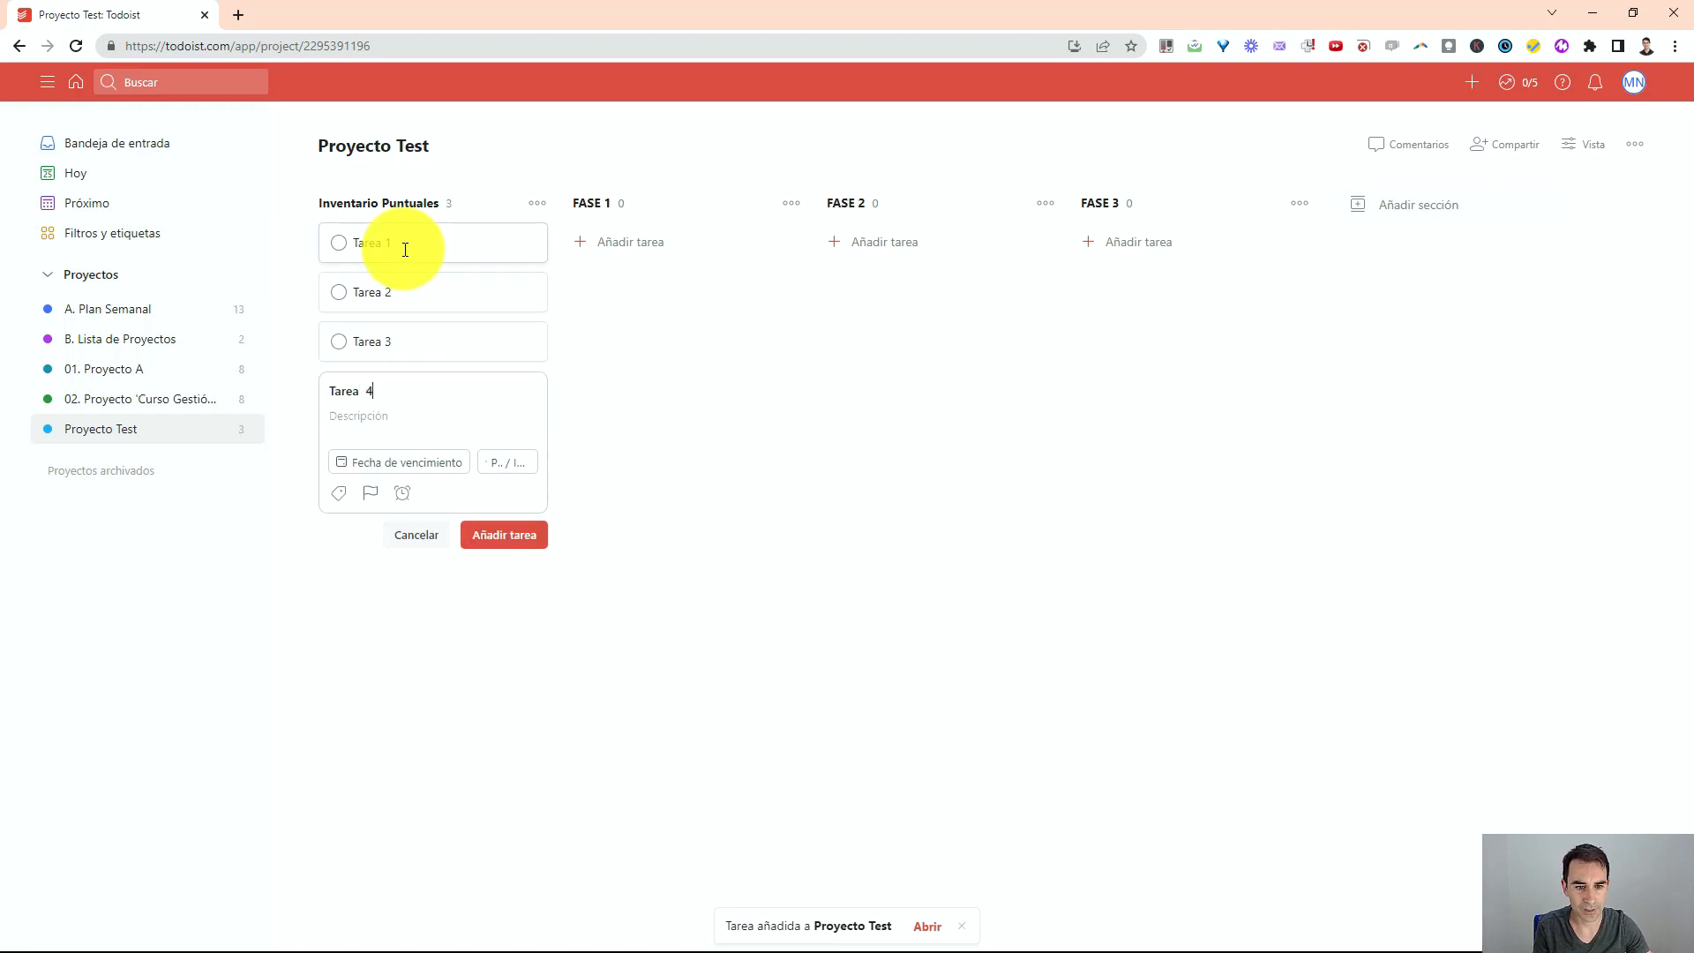
text(rea 4)
key(Return)
text(T)
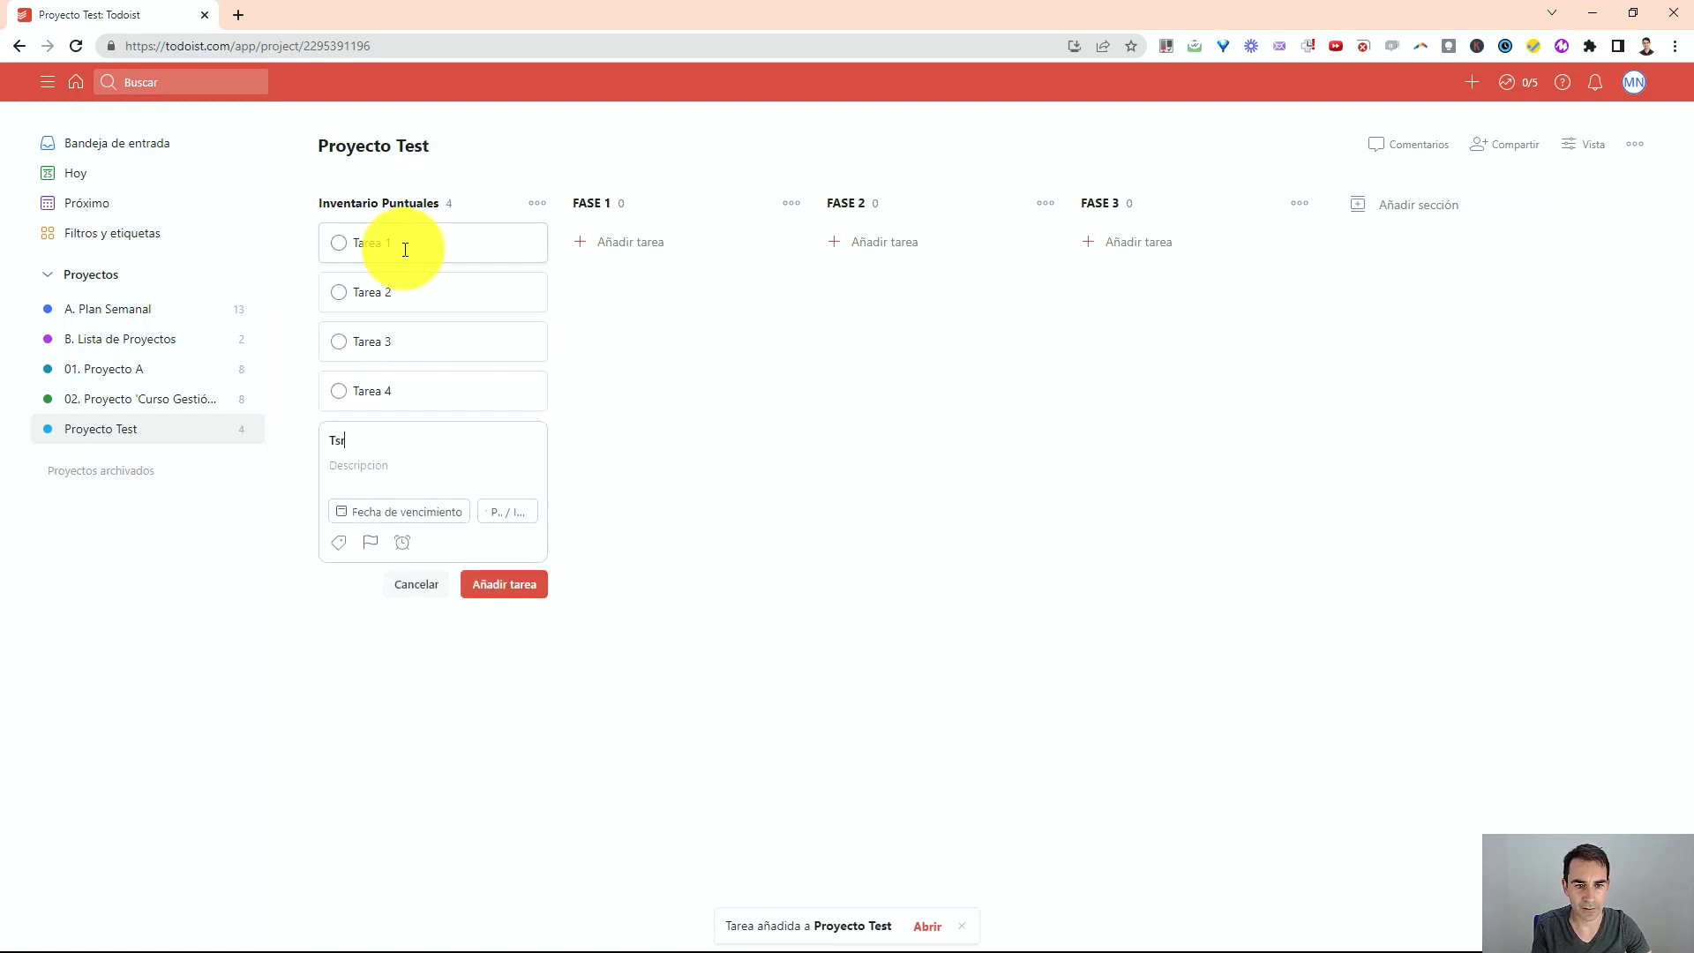
text(area 5)
key(Return)
text(T)
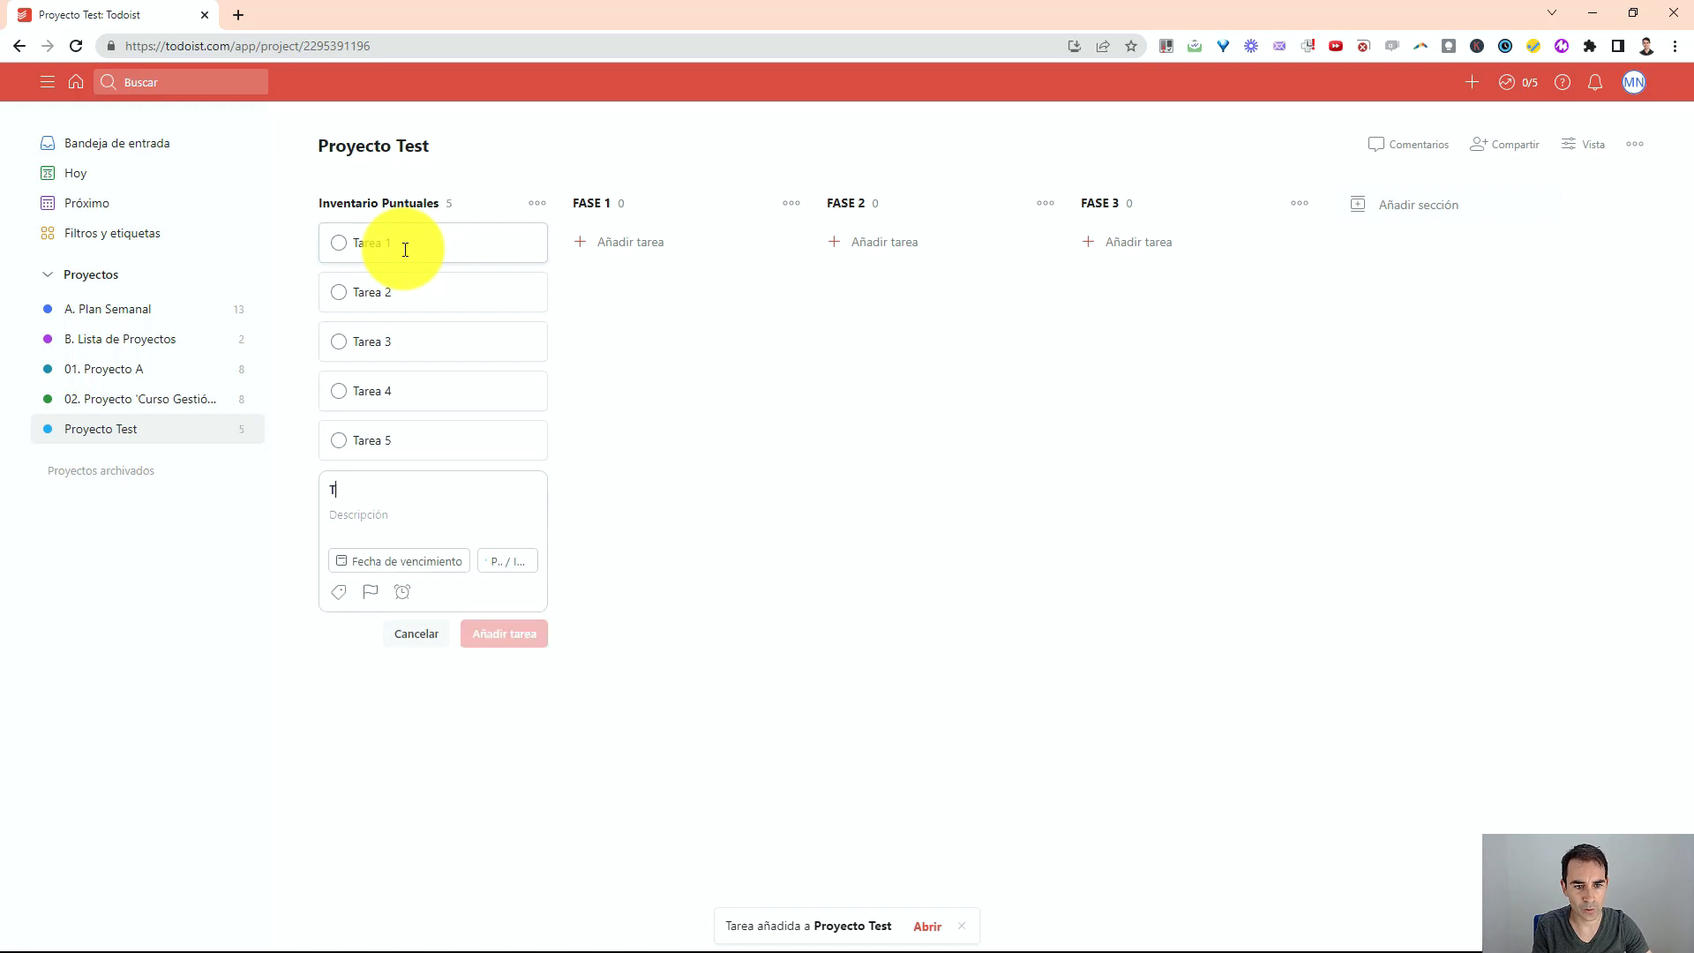
text(area 6)
key(Return)
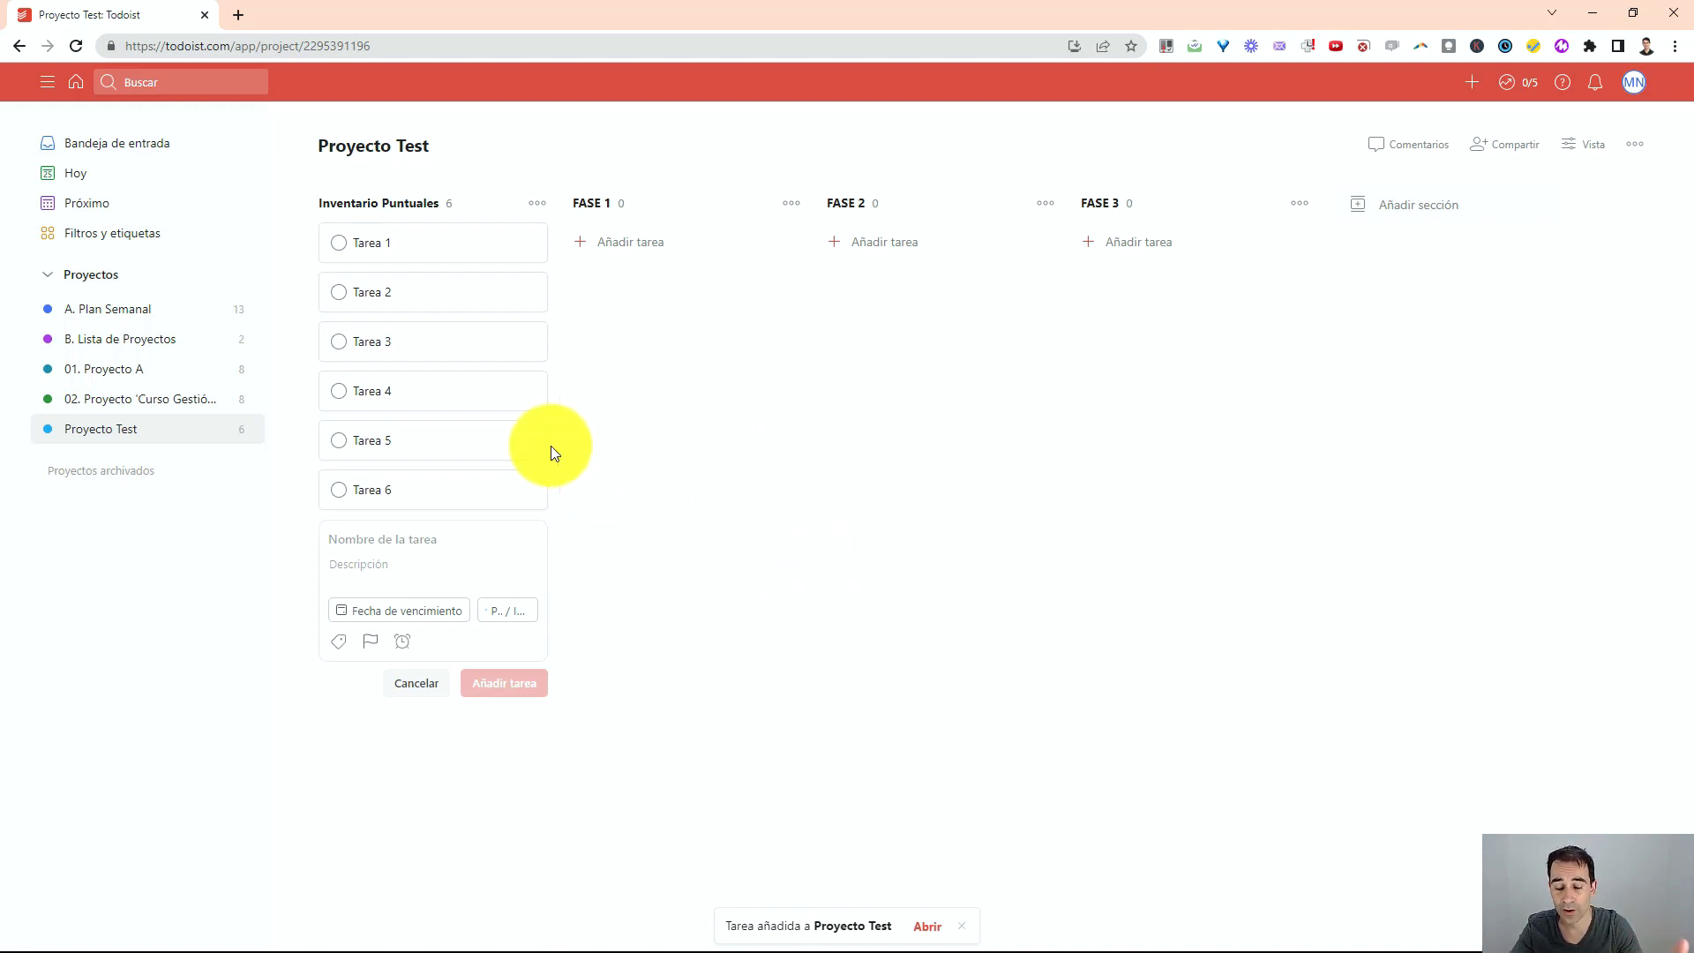
mouse_move(395, 251)
mouse_down()
mouse_move(597, 279)
mouse_move(669, 312)
mouse_move(395, 265)
mouse_up()
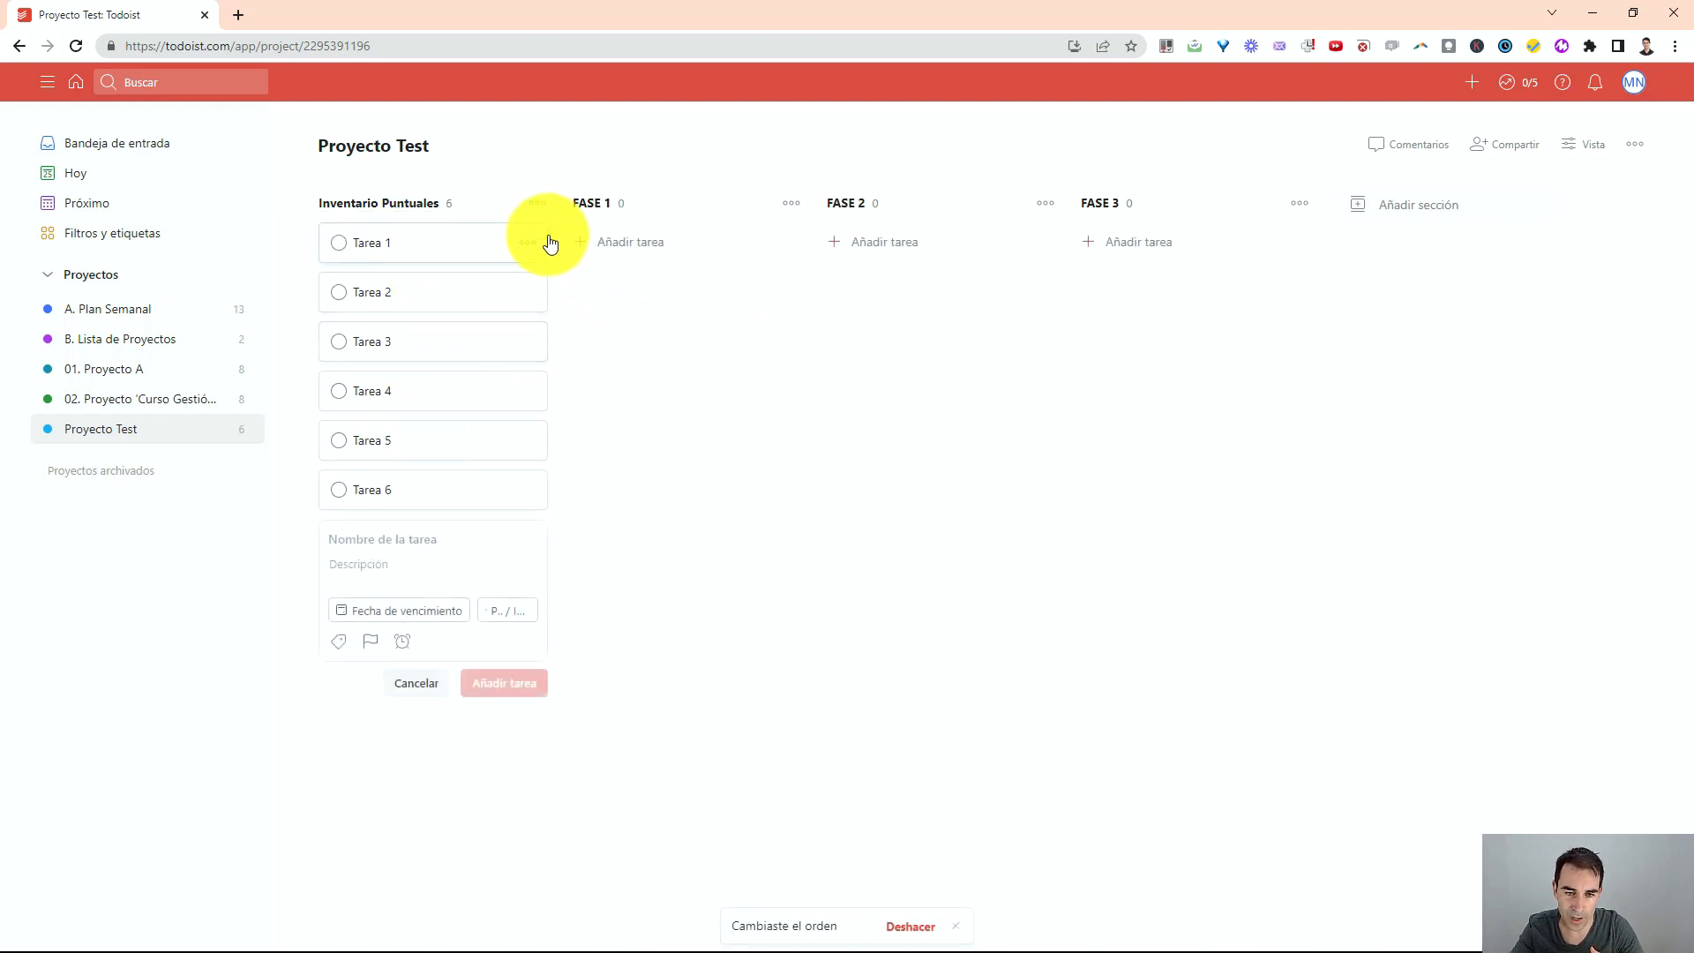
mouse_move(557, 219)
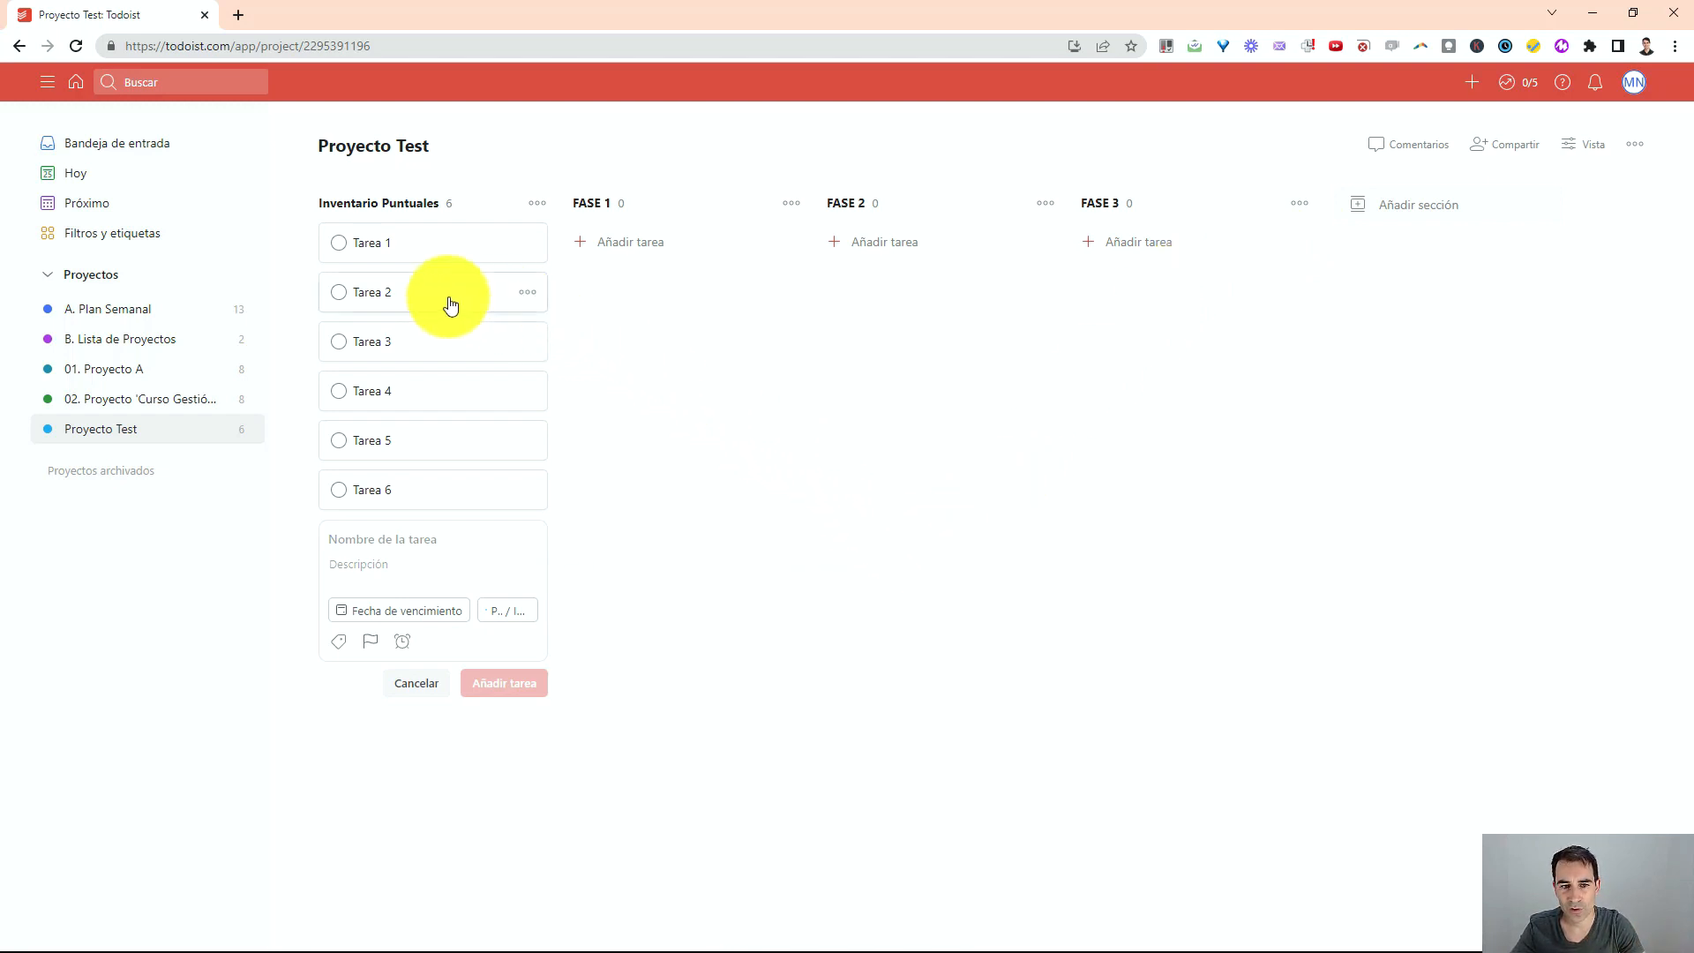
Create the label "EN_ESPERA" and assign it to Tarea 1 in the Inventario Puntuales section
click(408, 256)
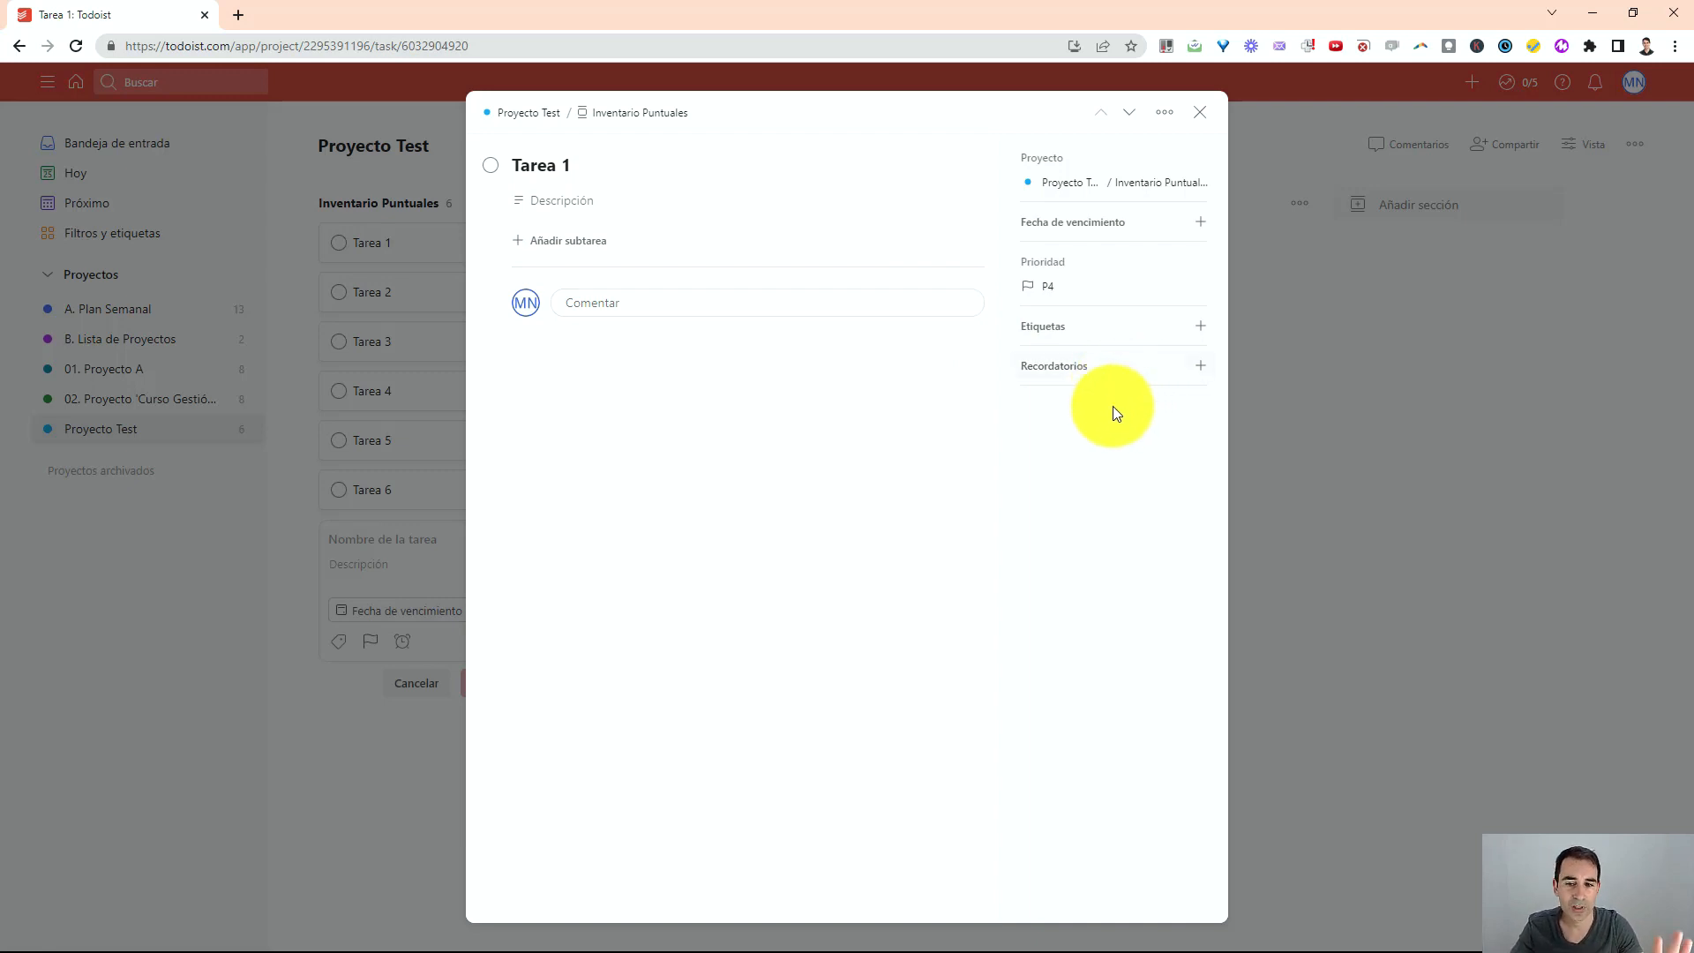
click(1049, 329)
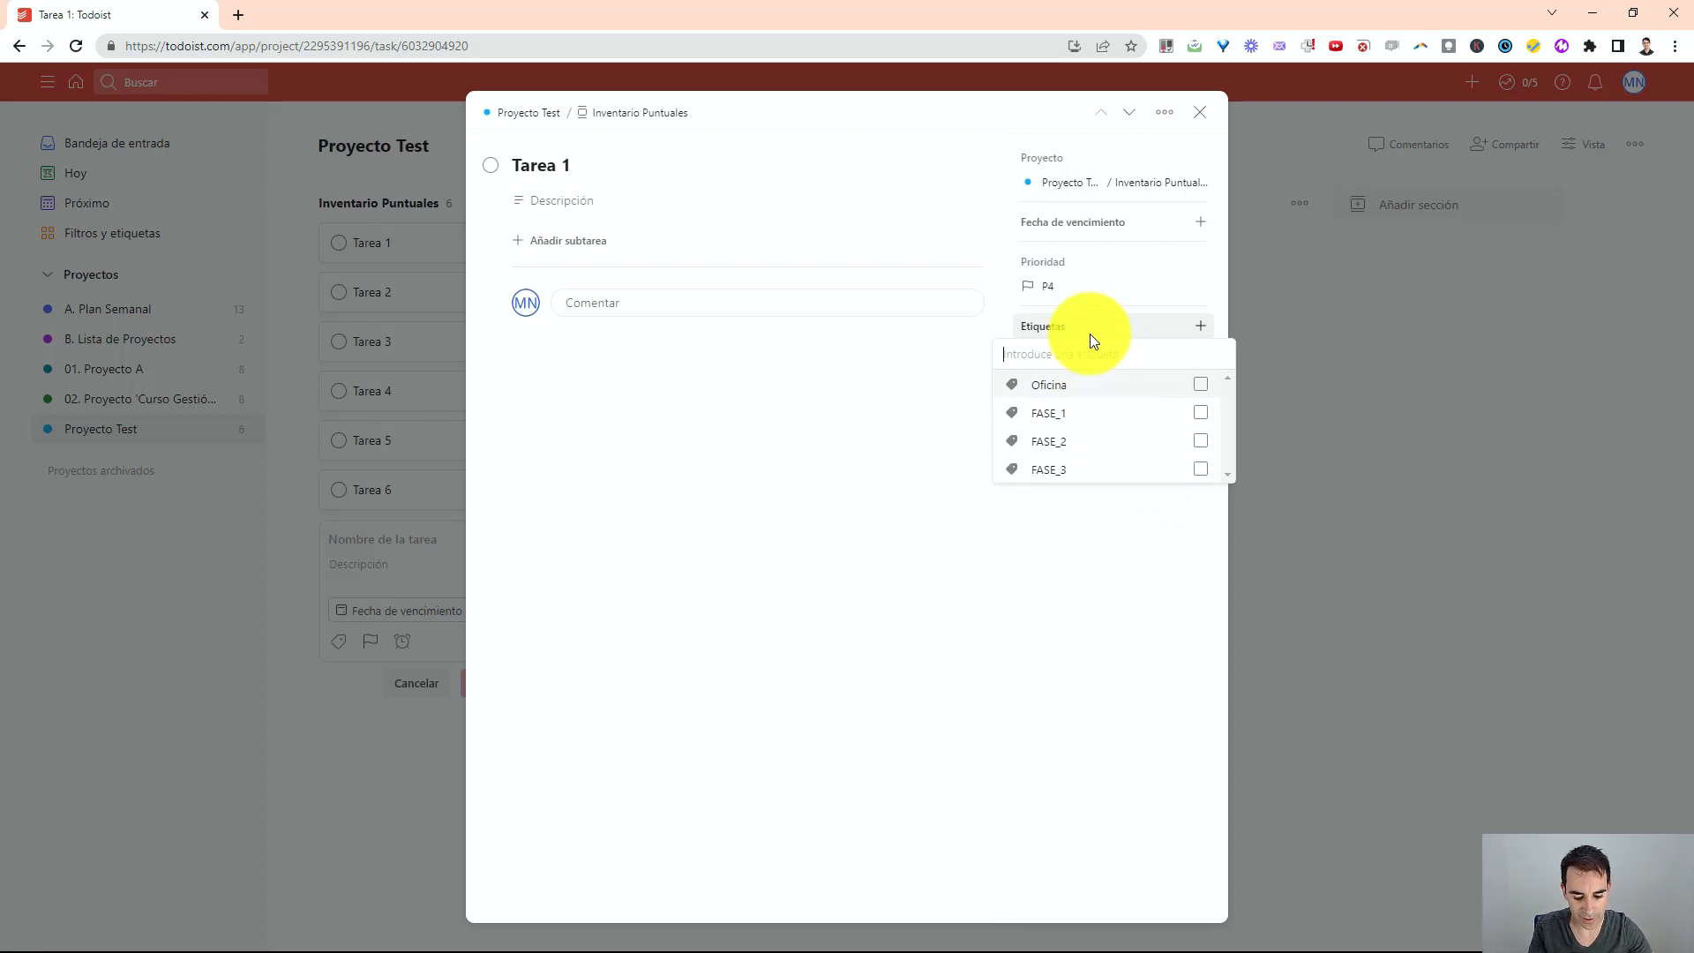
text(EN E)
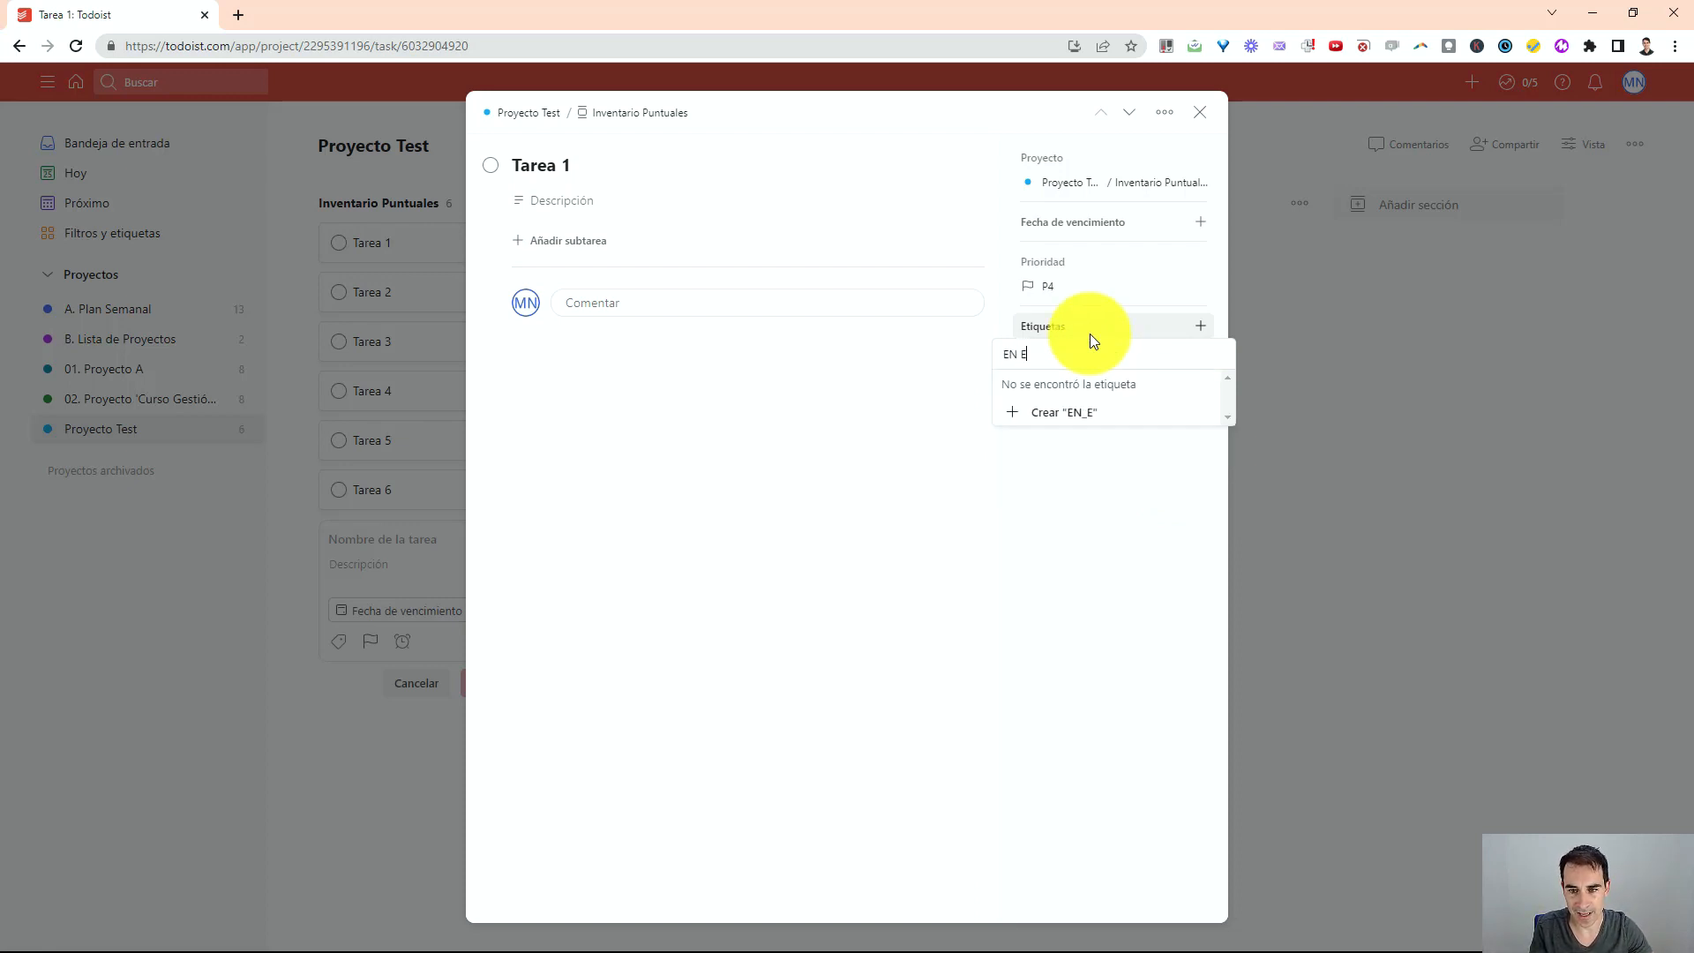
text(SPERA)
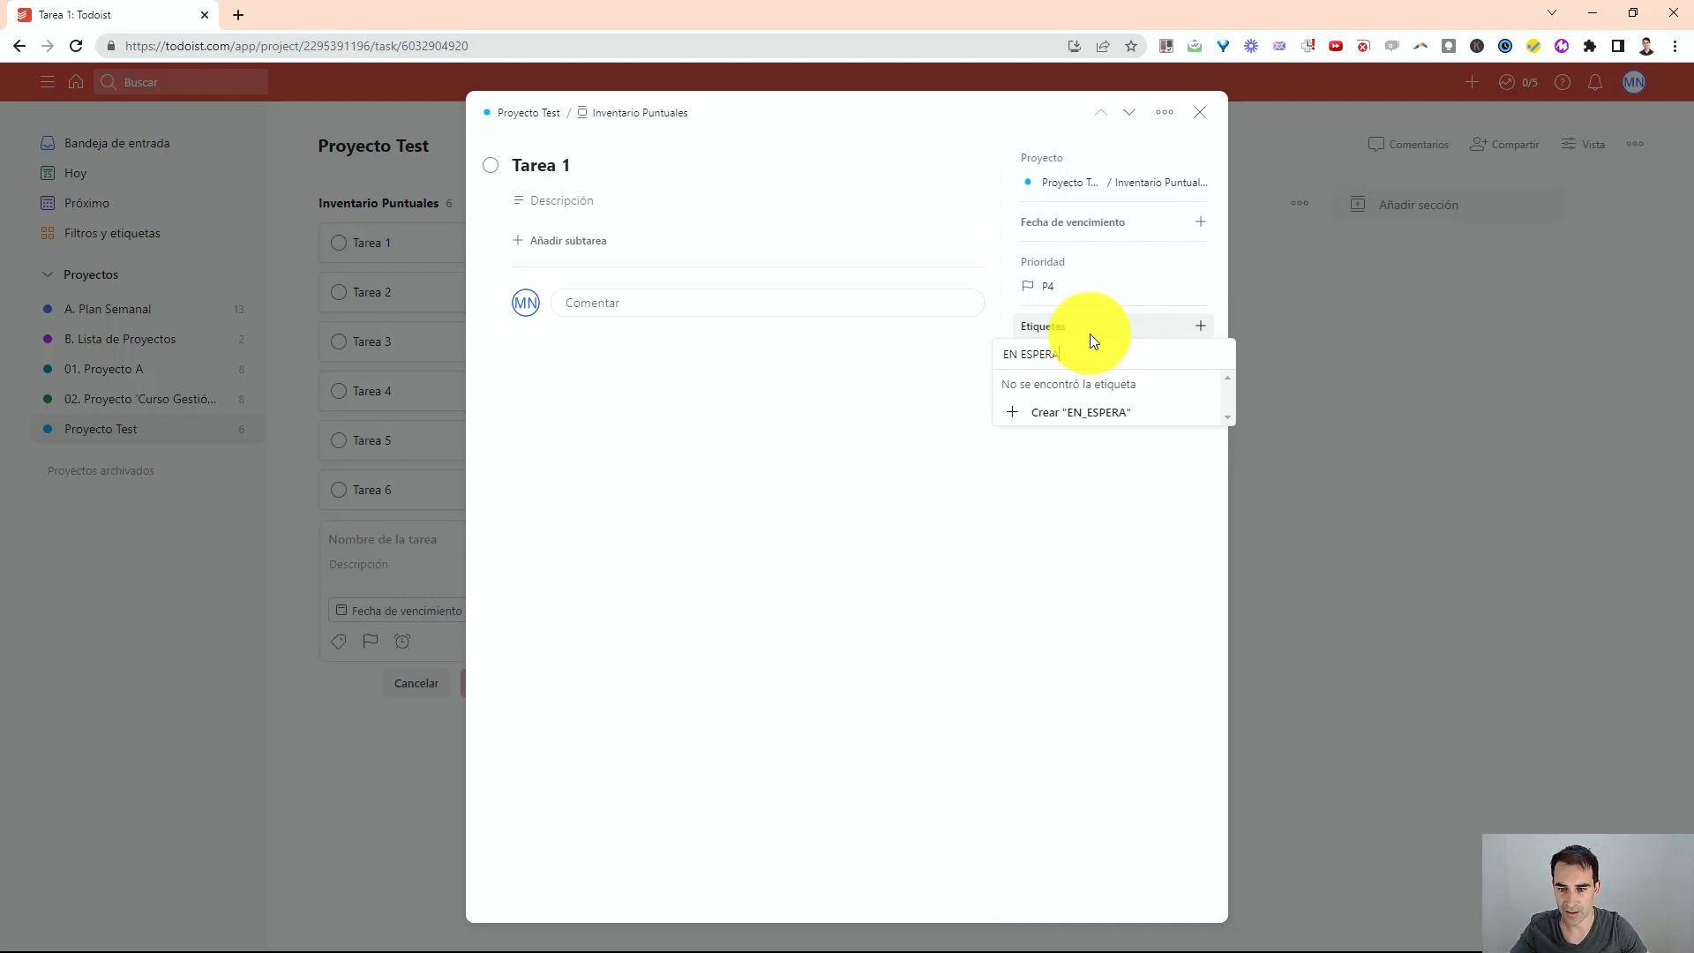
click(1065, 413)
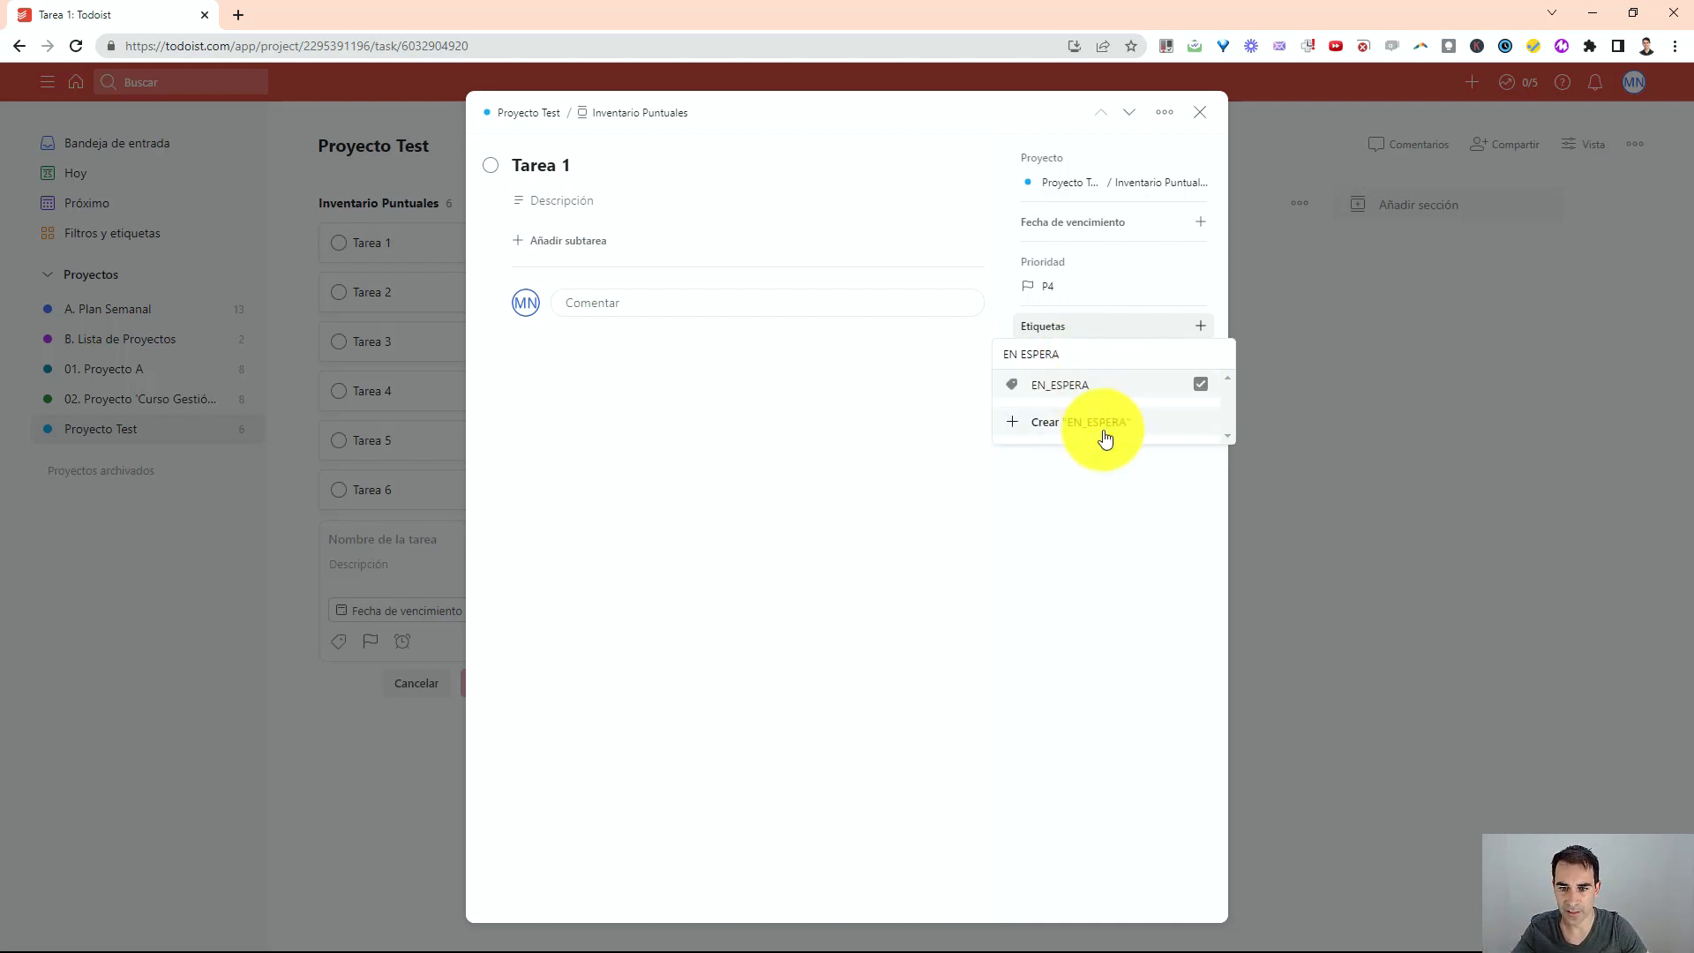
click(1113, 514)
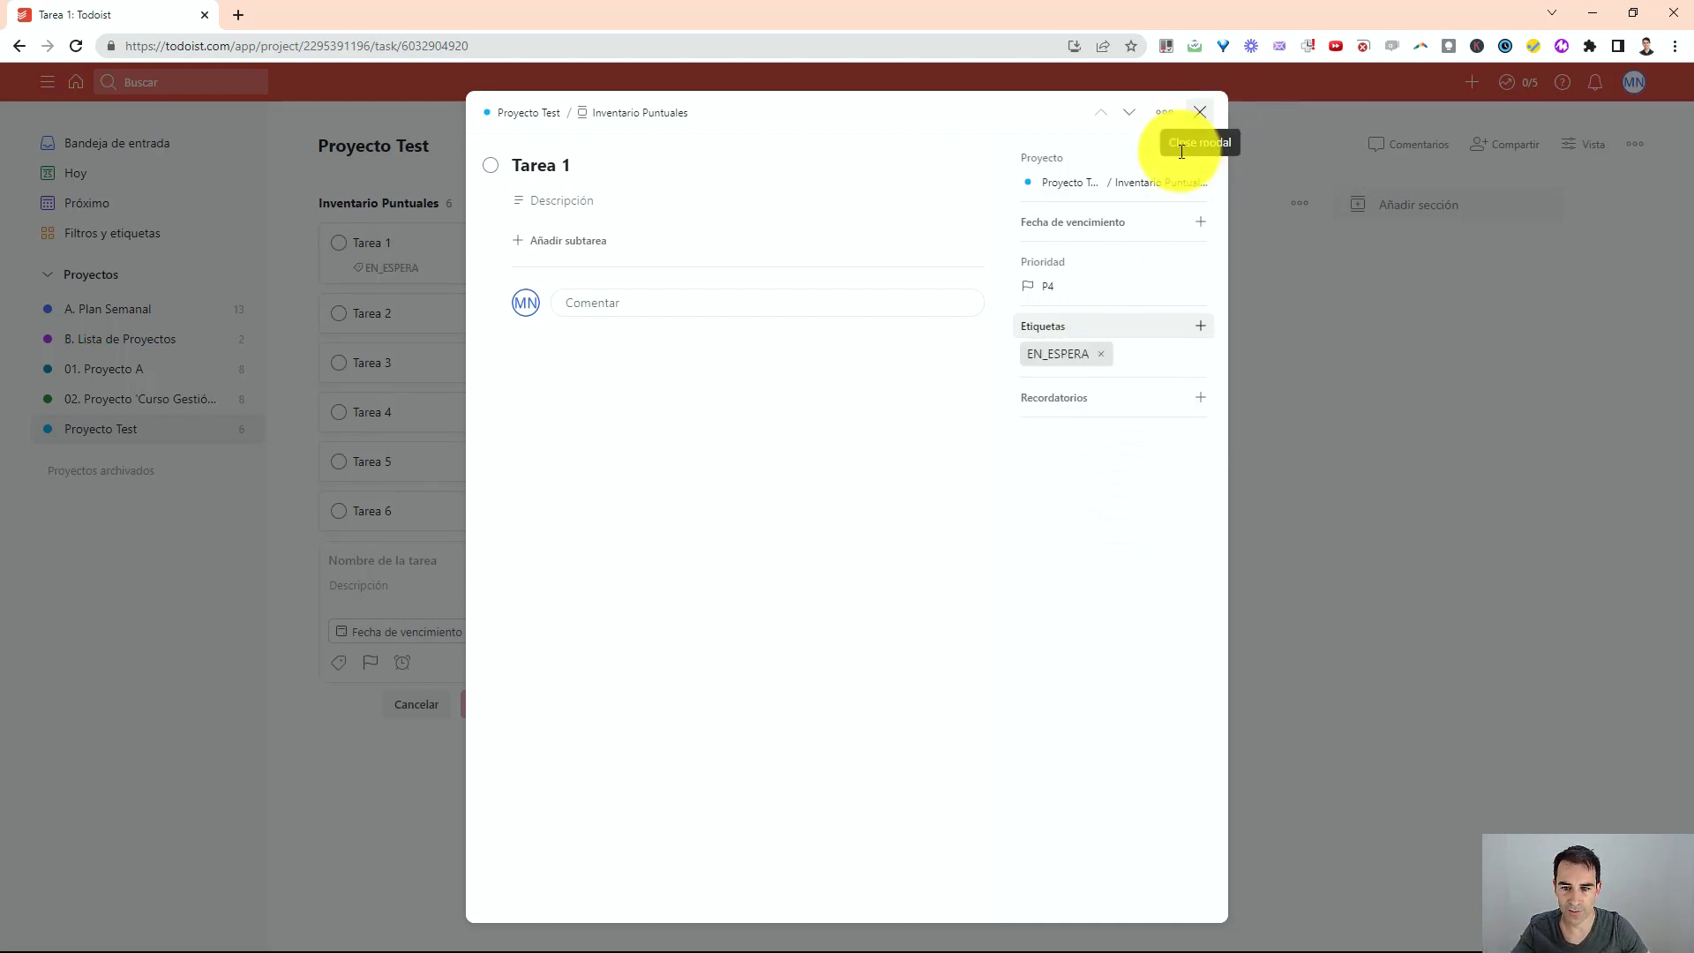
click(1198, 113)
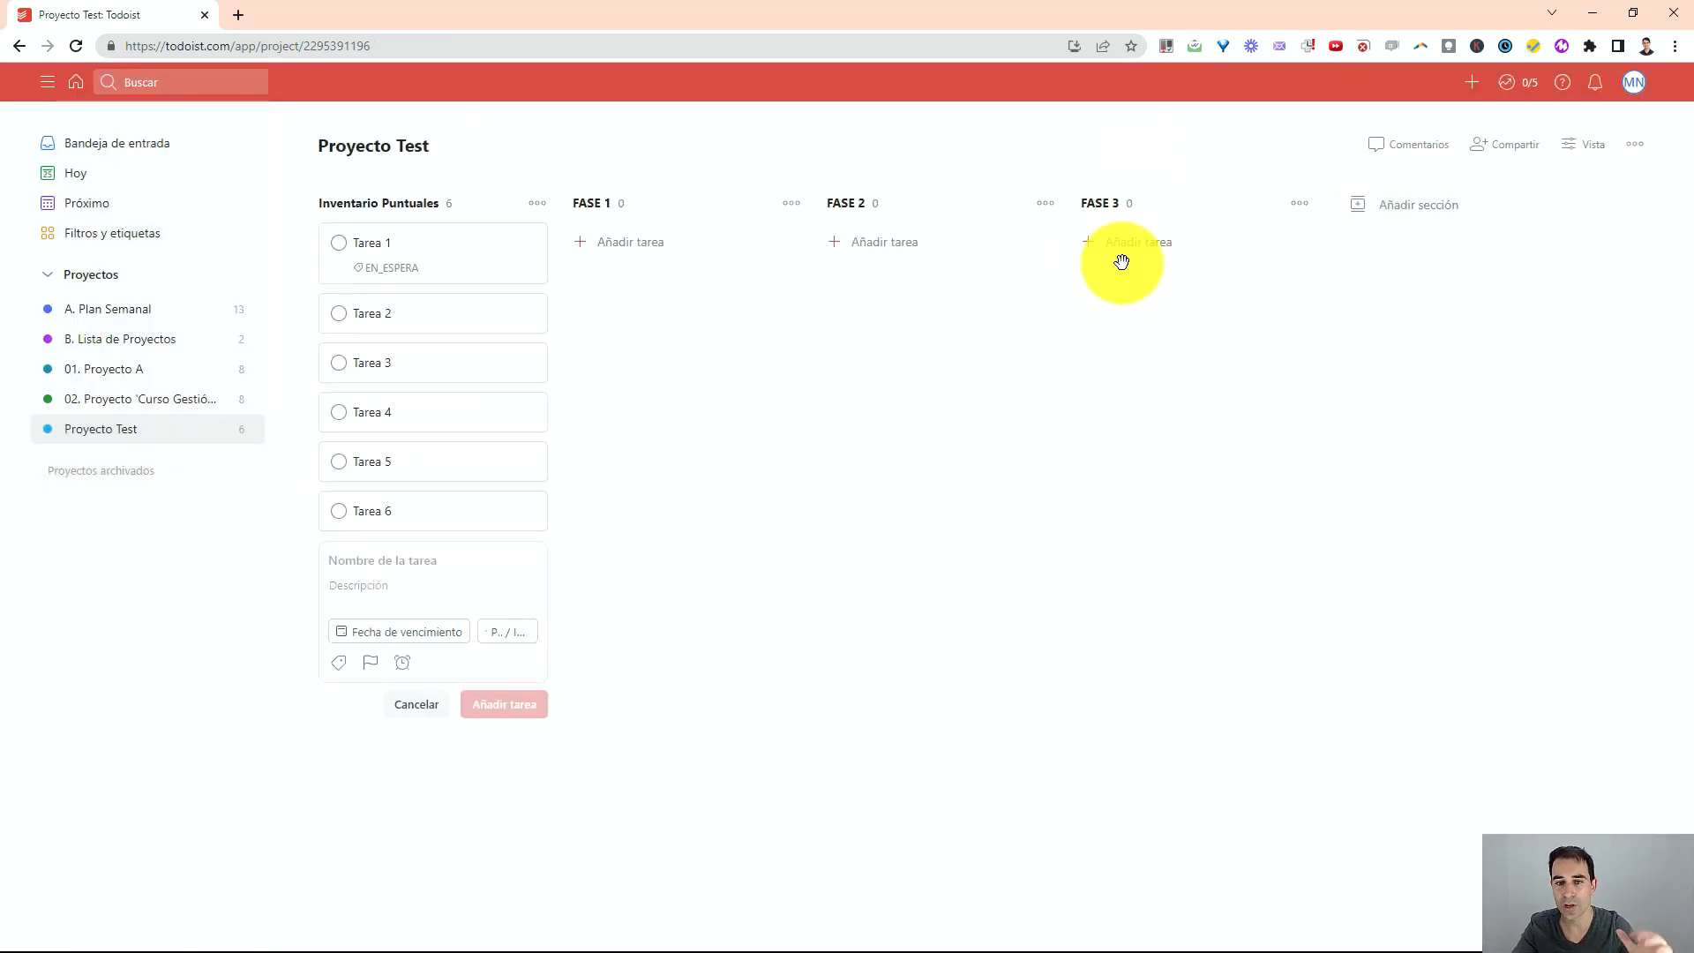
Create the label "ACTIVA" and assign it to Tarea 2 in the Inventario Puntuales section
click(424, 327)
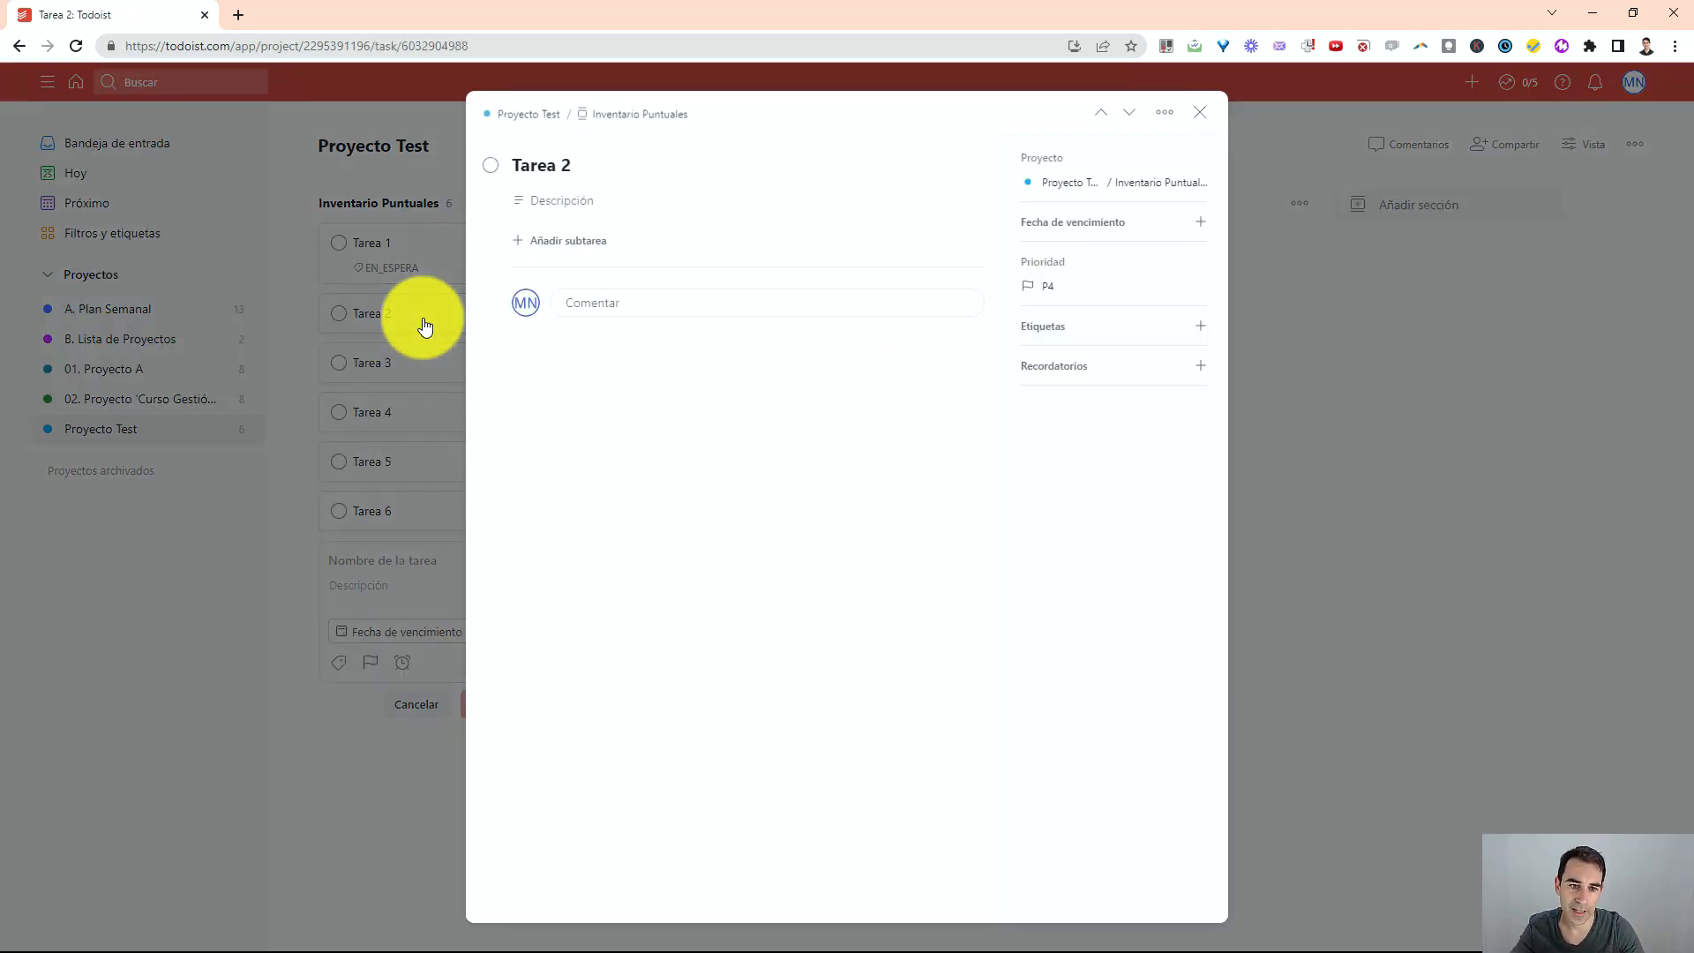
click(1067, 335)
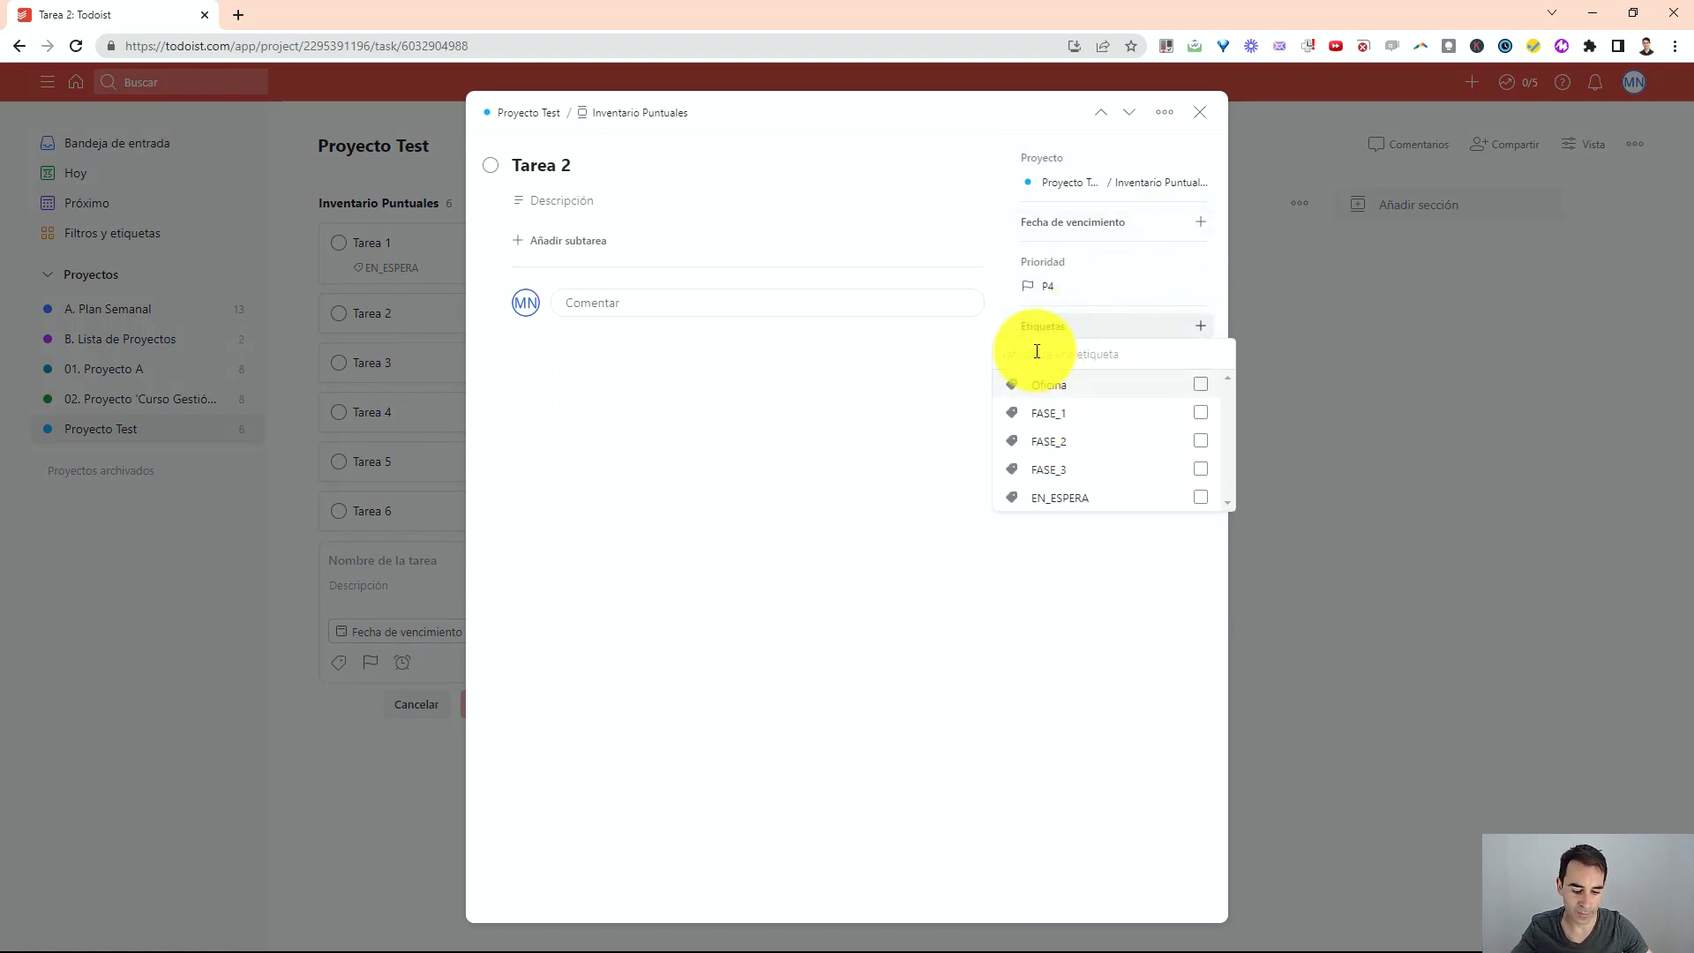
text(ACTIVA)
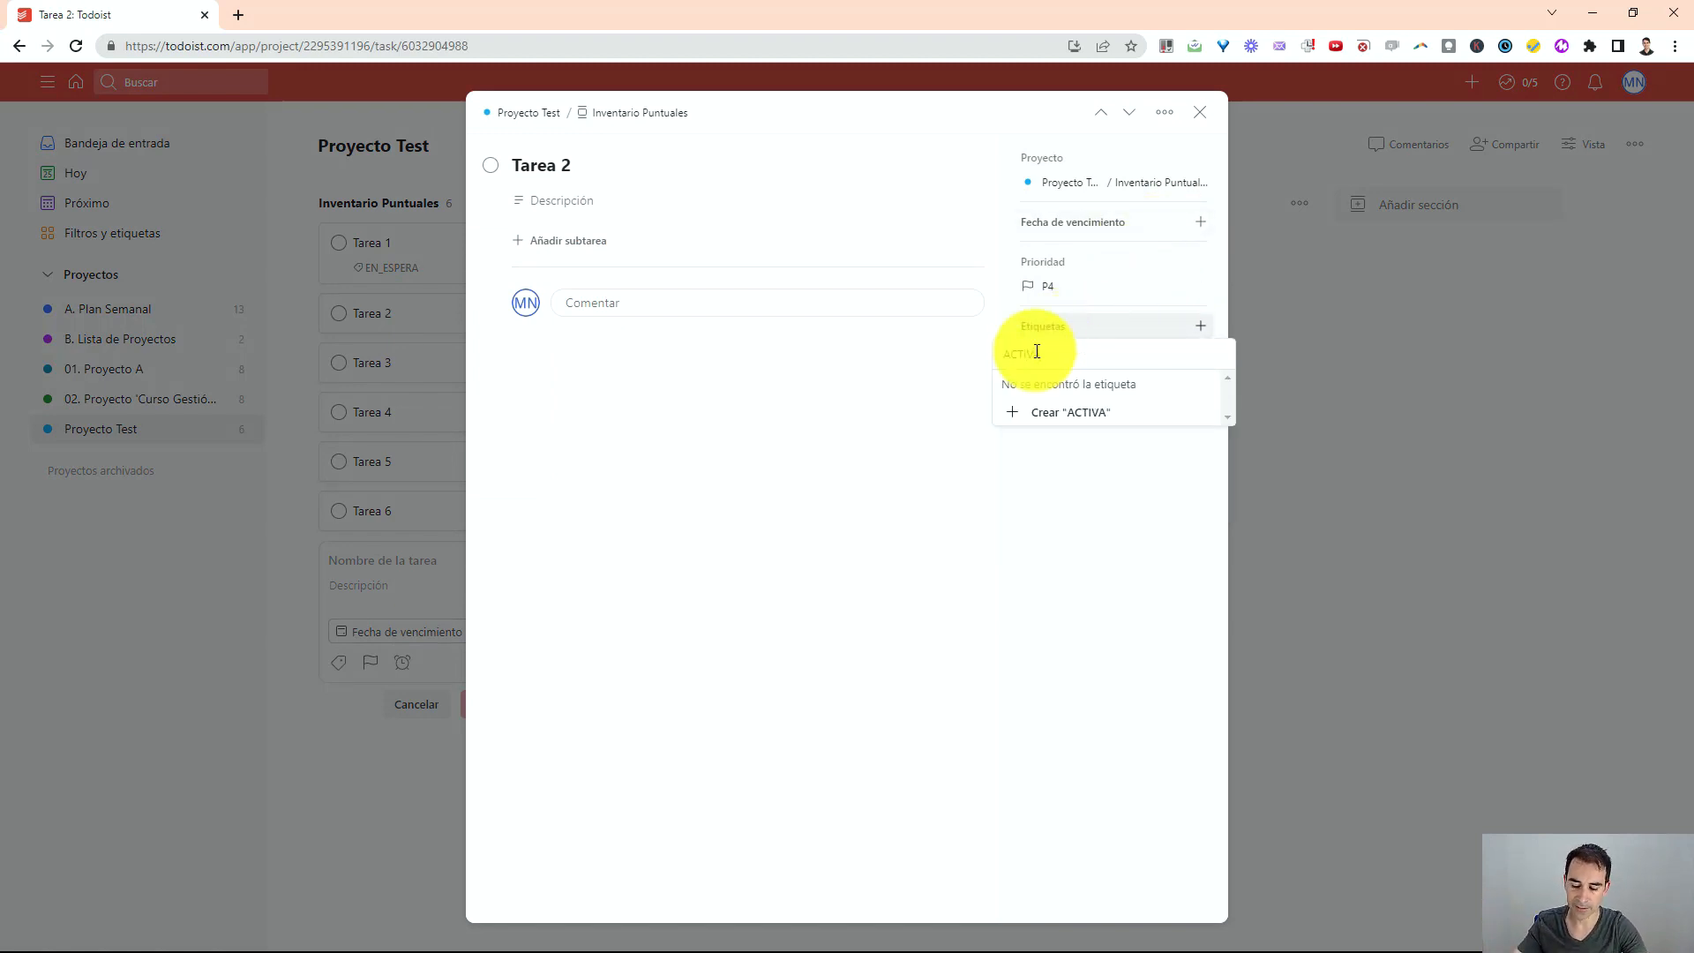
click(1098, 499)
click(1078, 334)
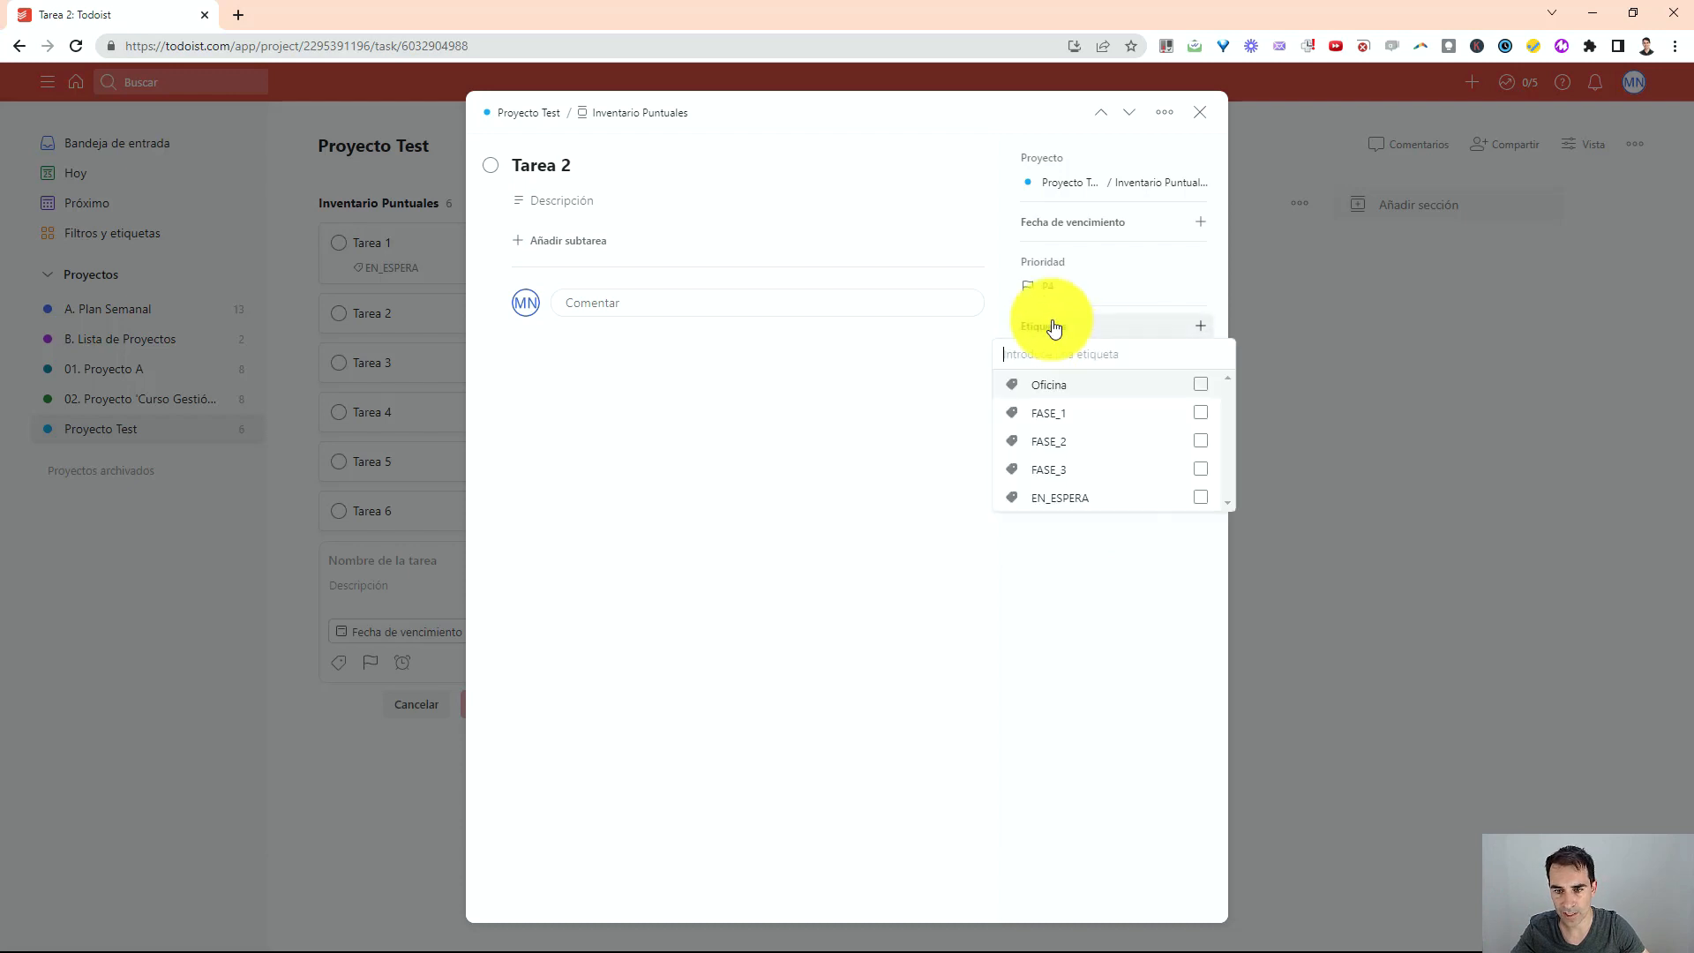
text(ACTIVA)
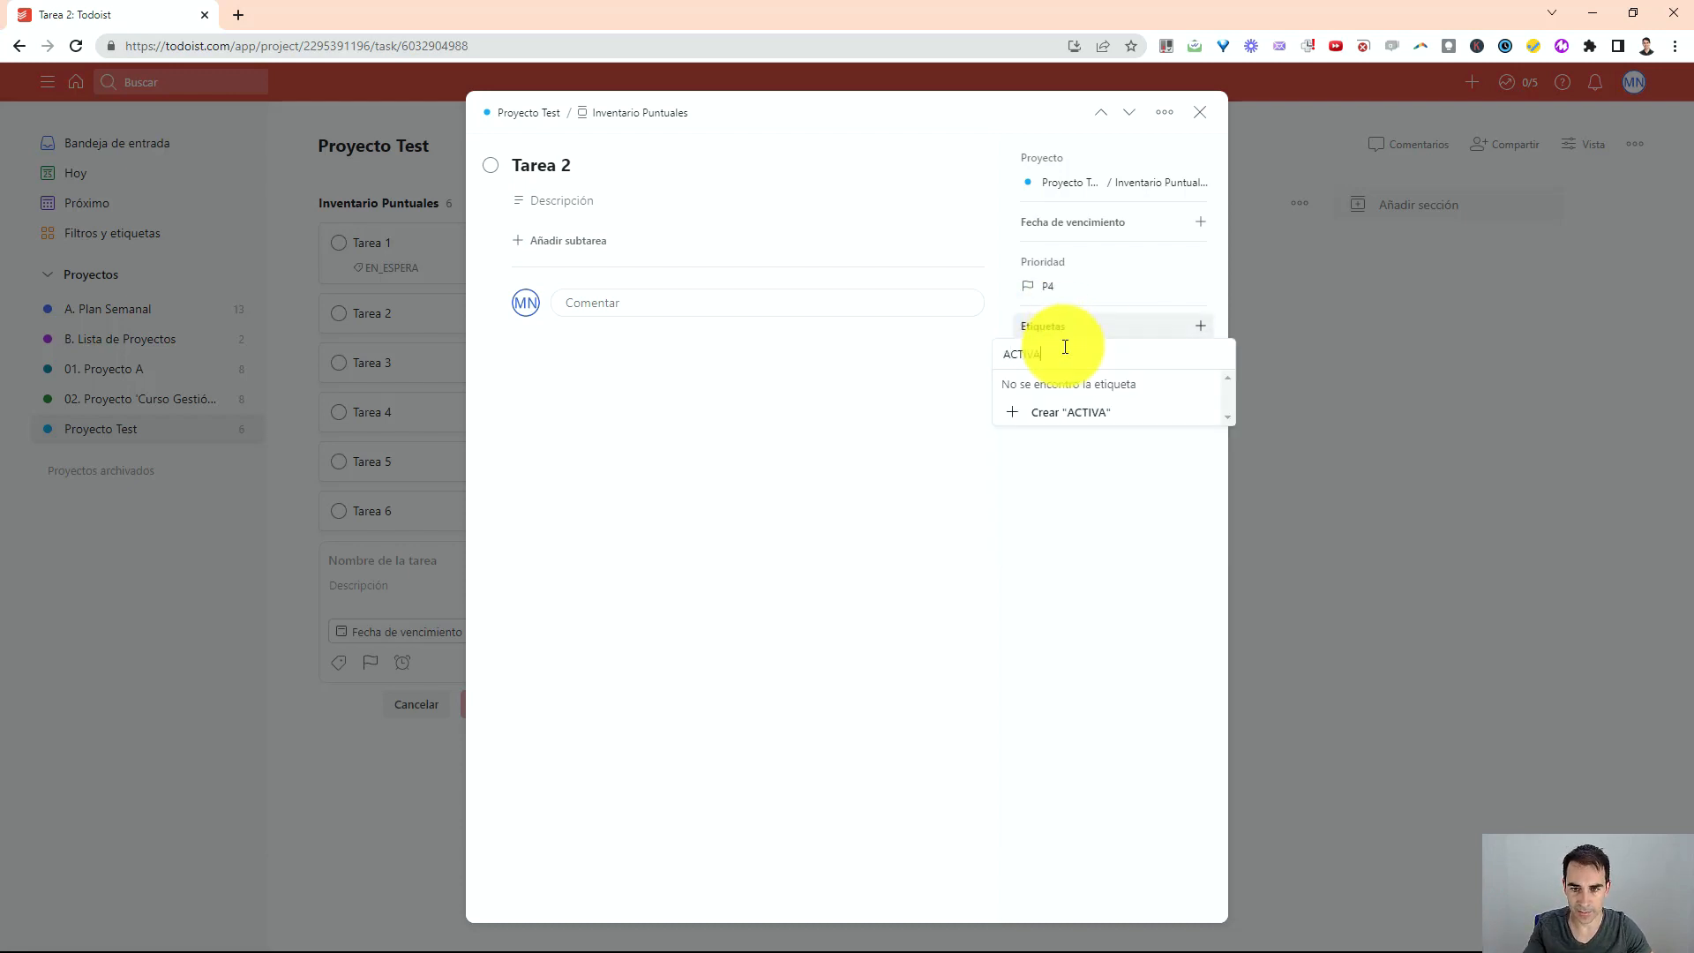
click(1089, 410)
click(1098, 465)
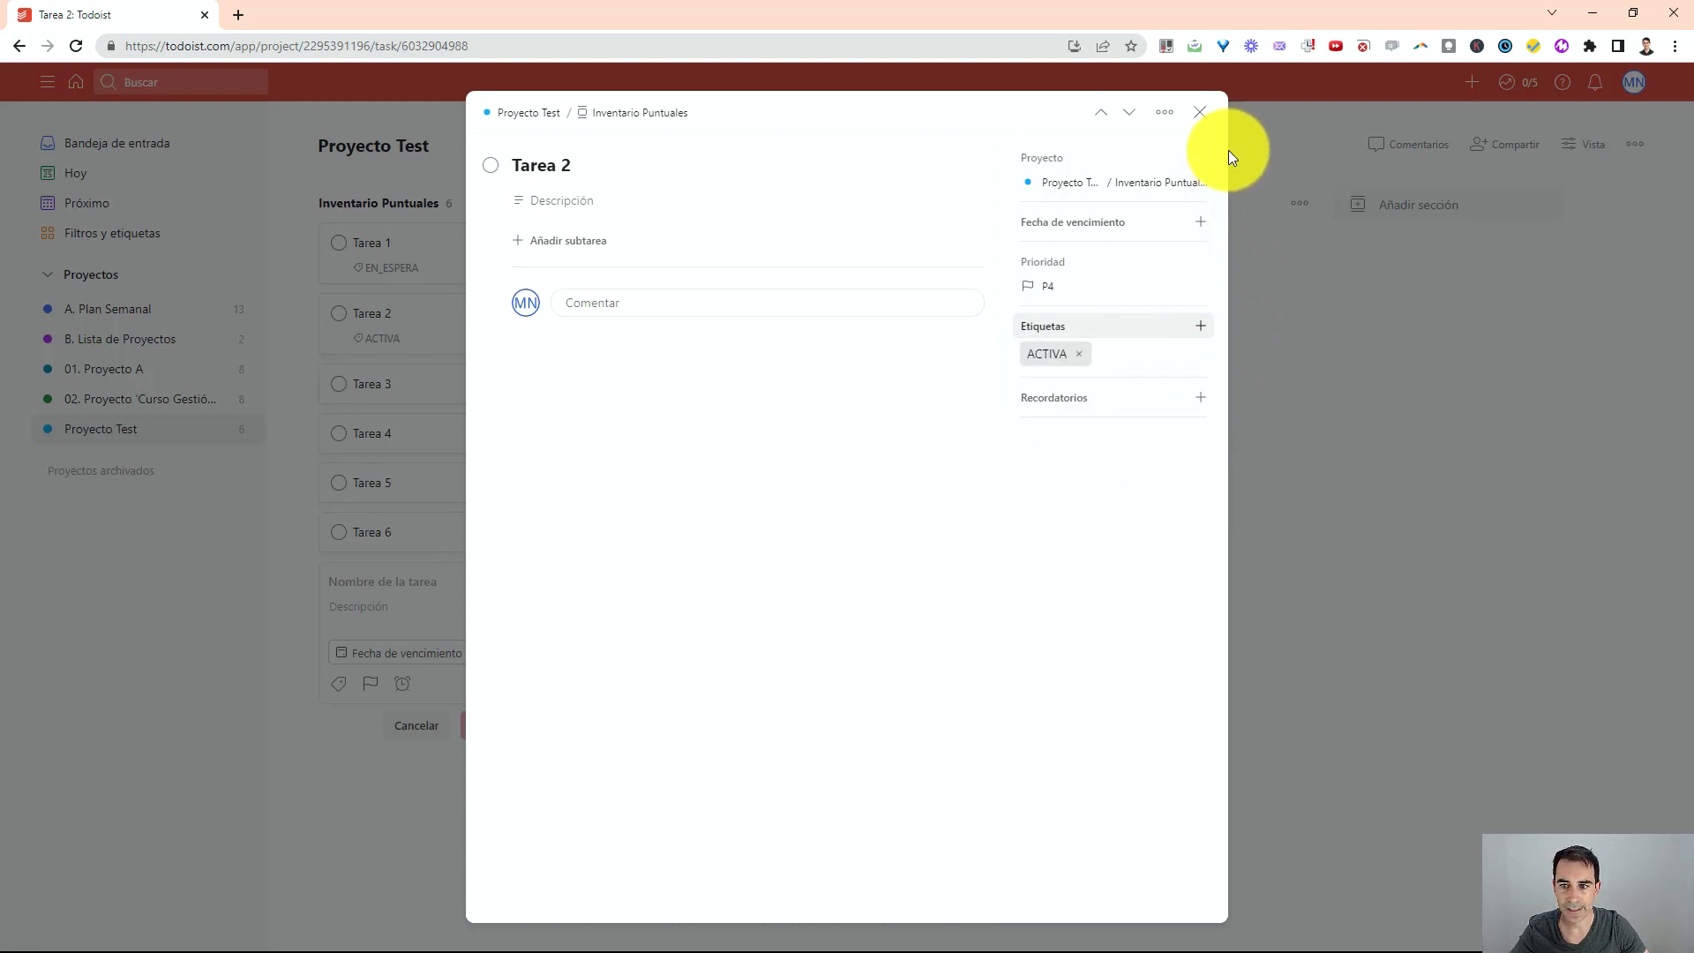
click(1200, 114)
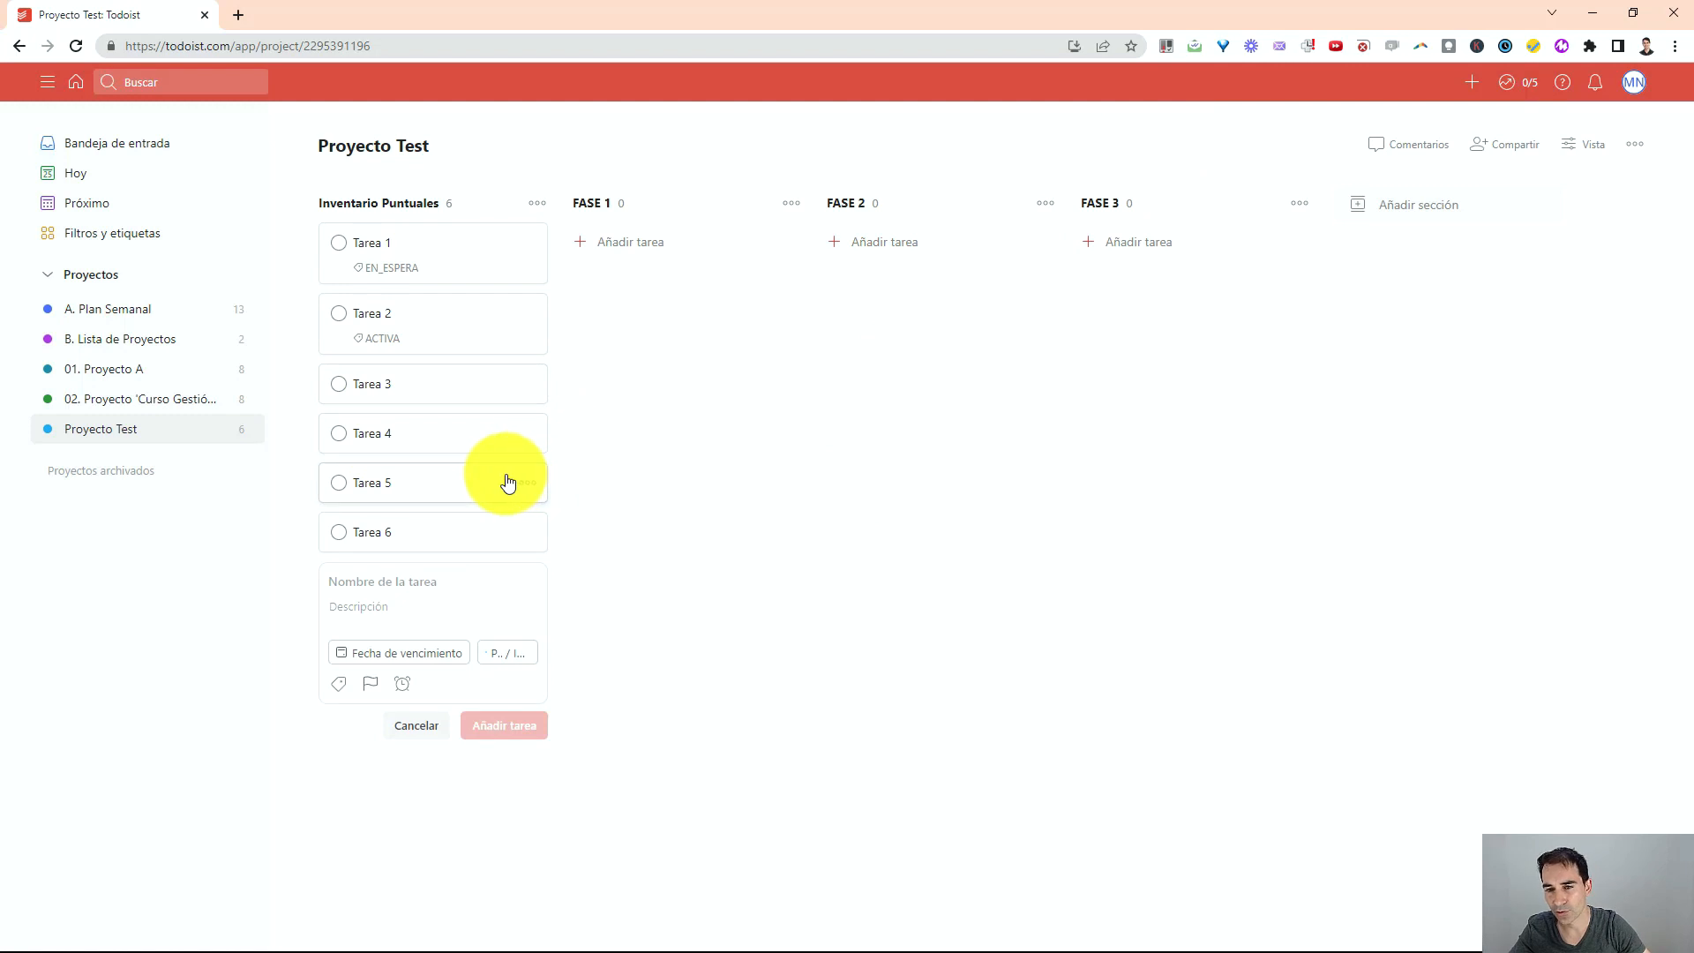
Create the label "HECHA" and assign it to Tarea 3 in the Inventario Puntuales section
click(423, 395)
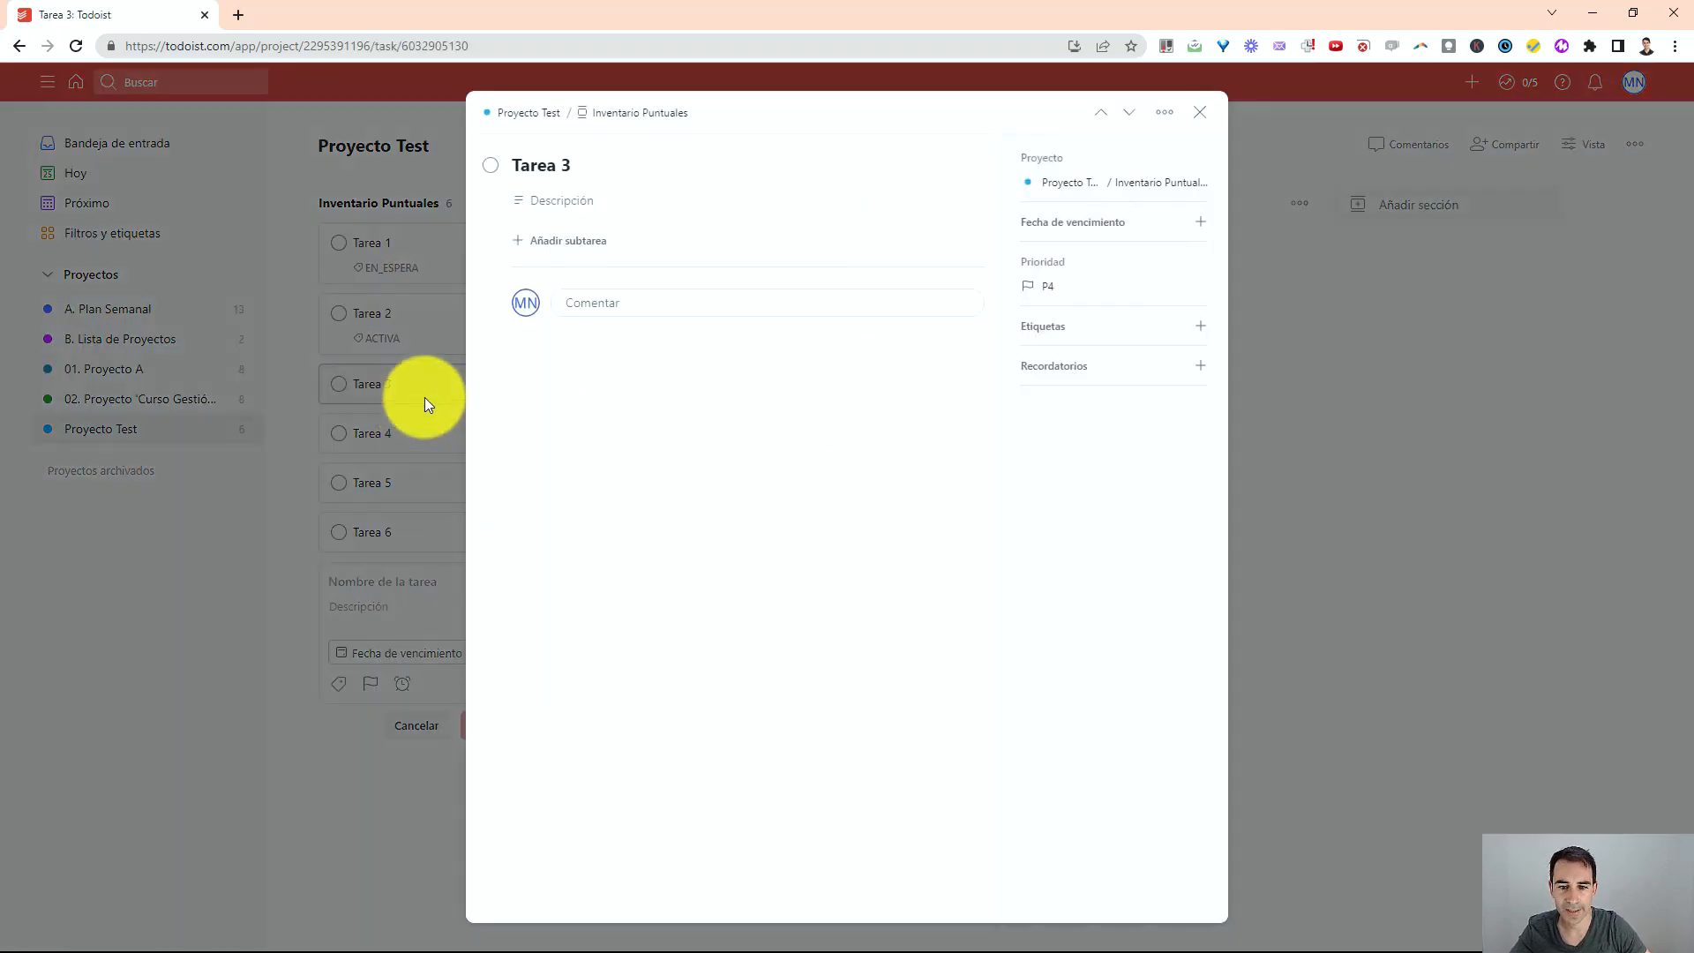
click(1063, 328)
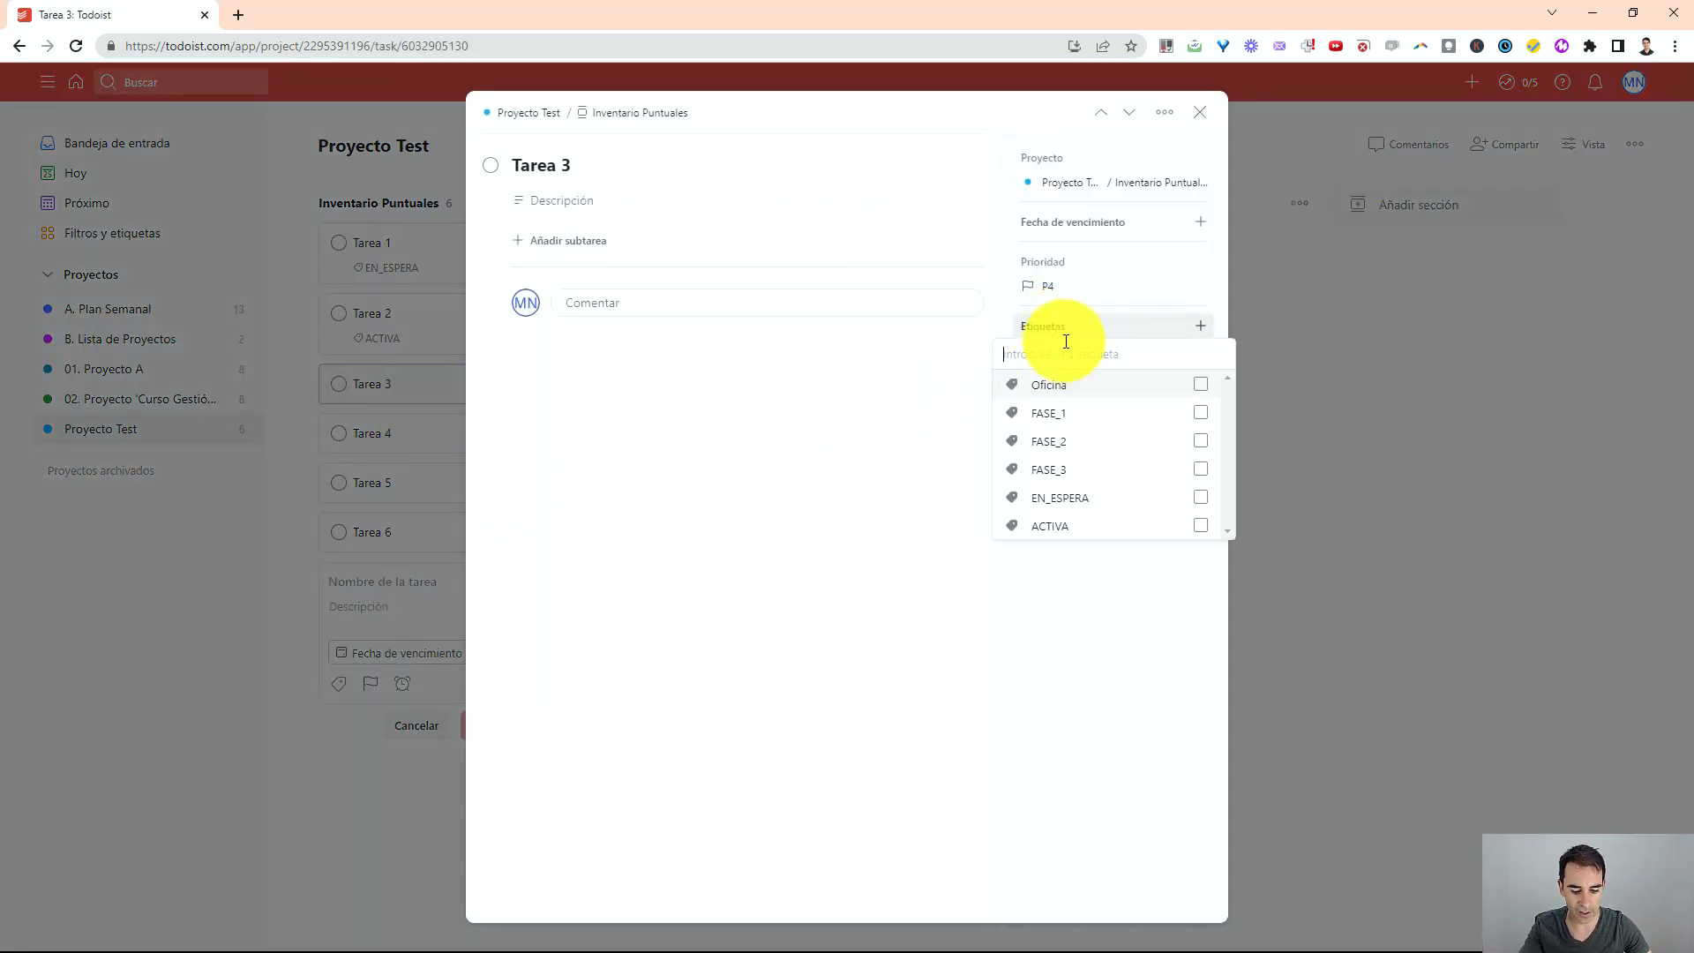
text(HECHA)
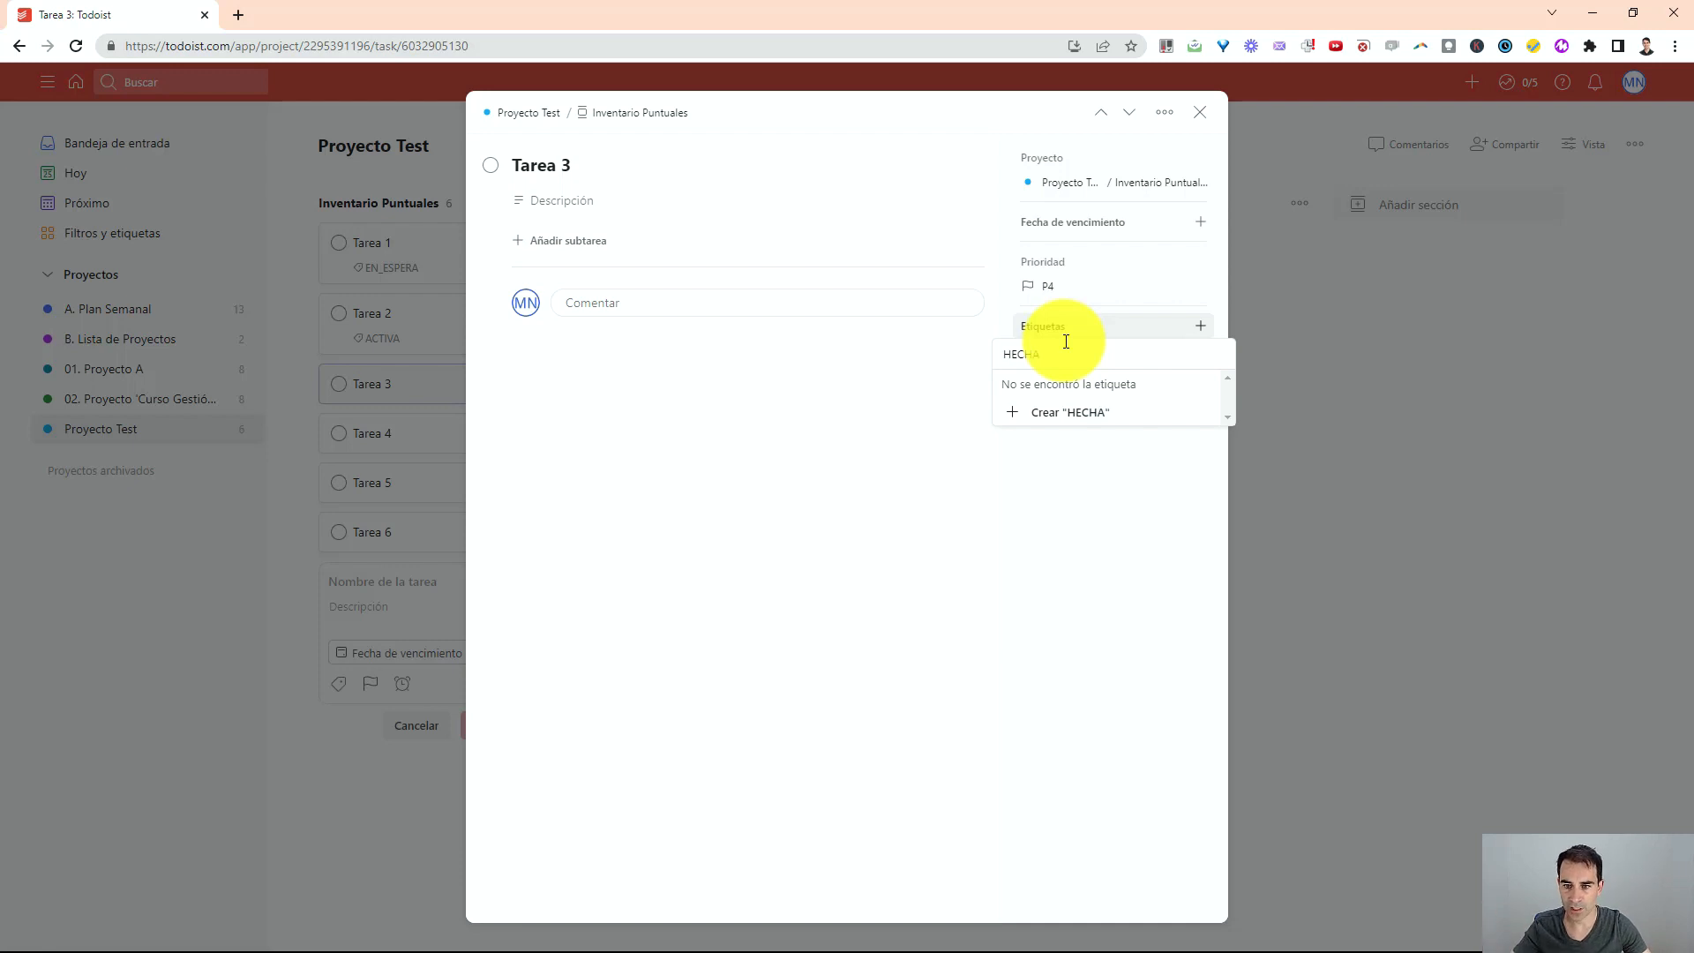
click(1076, 413)
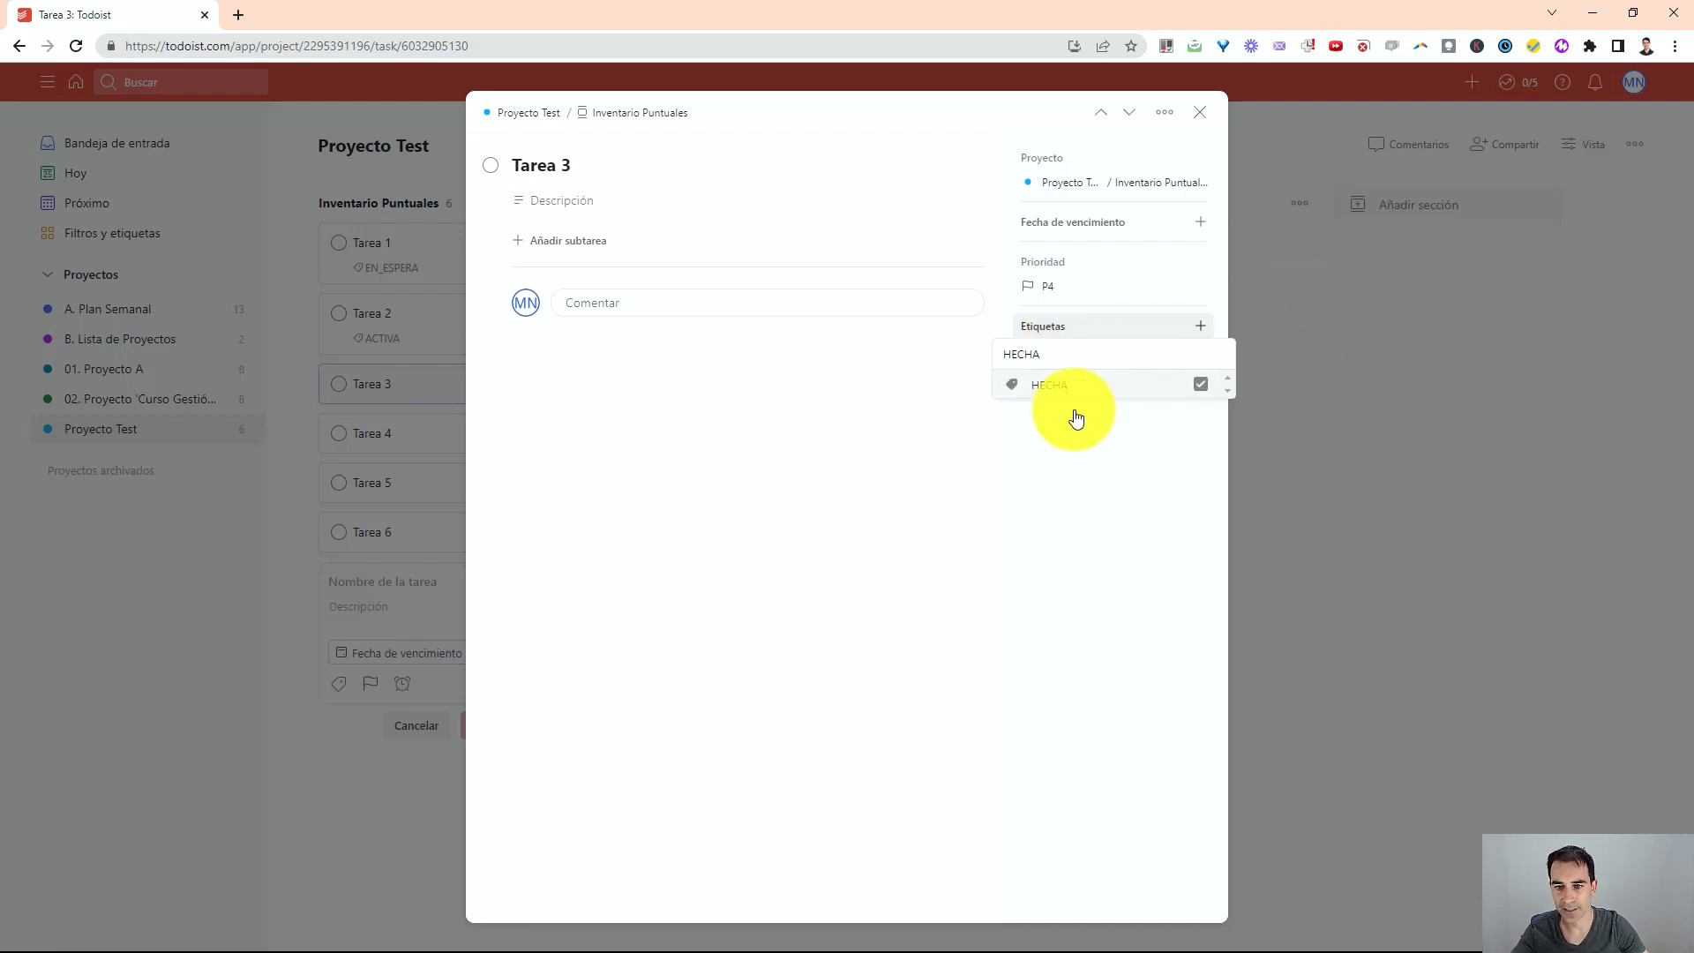
click(1092, 479)
click(1200, 112)
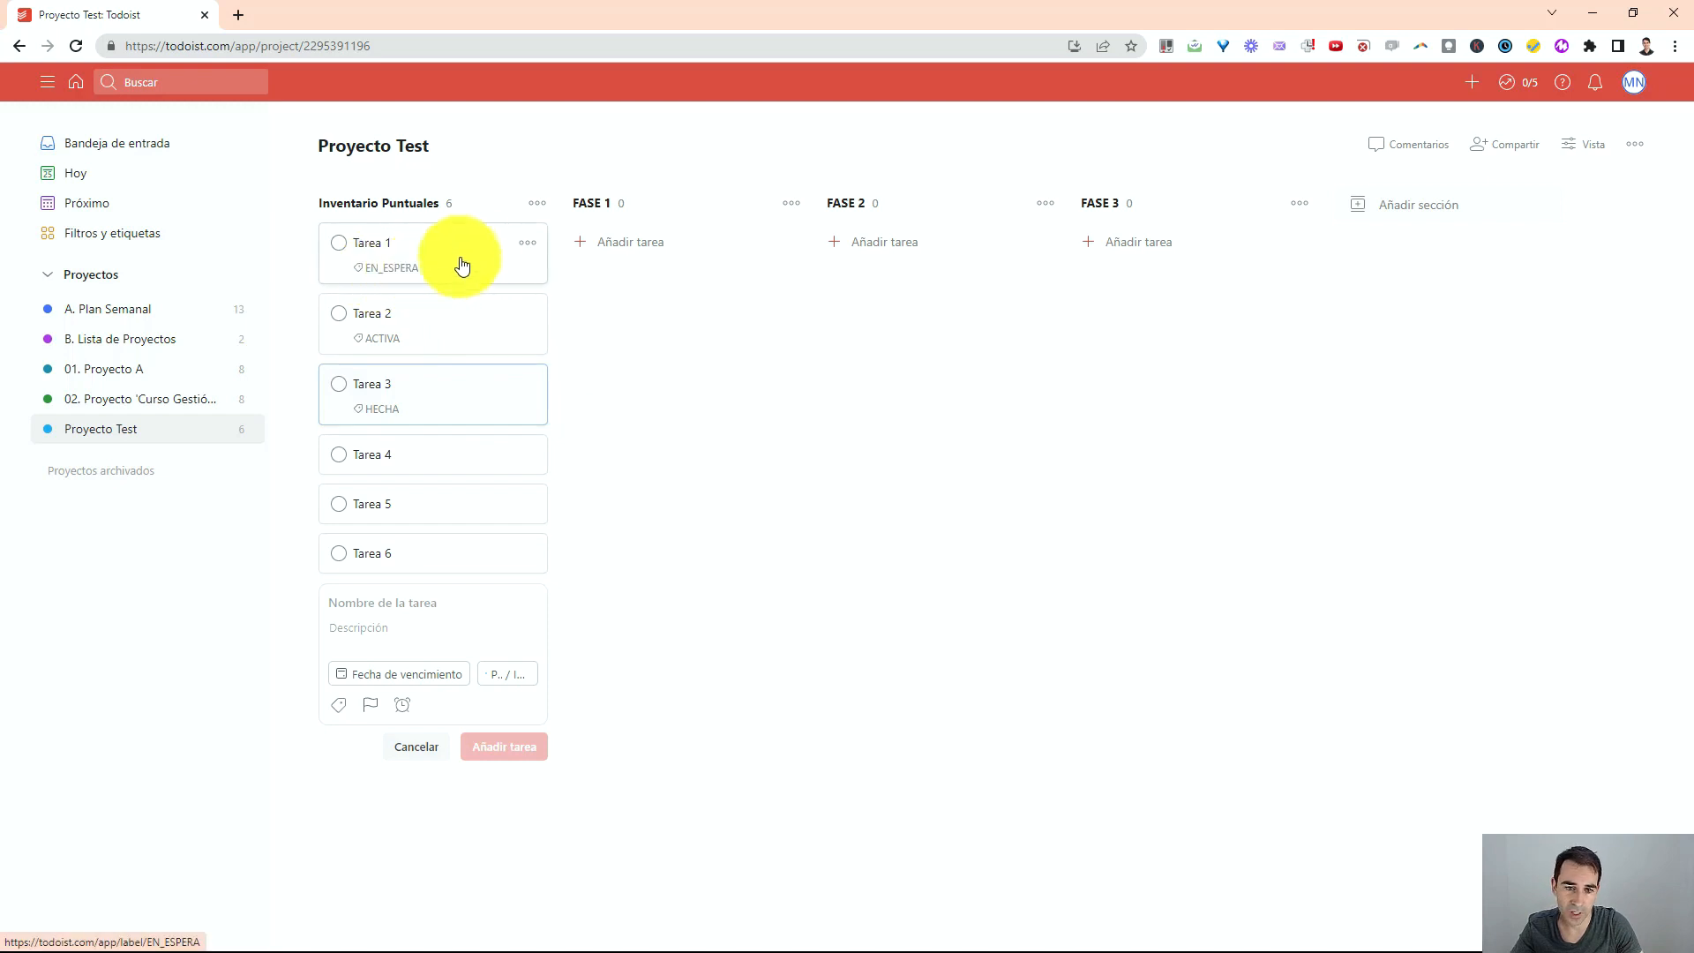
Move Tarea 1, Tarea 2 and Tarea 3 from Inventario Puntuales to the FASE 1 section, keeping their order
drag(461, 265, 692, 282)
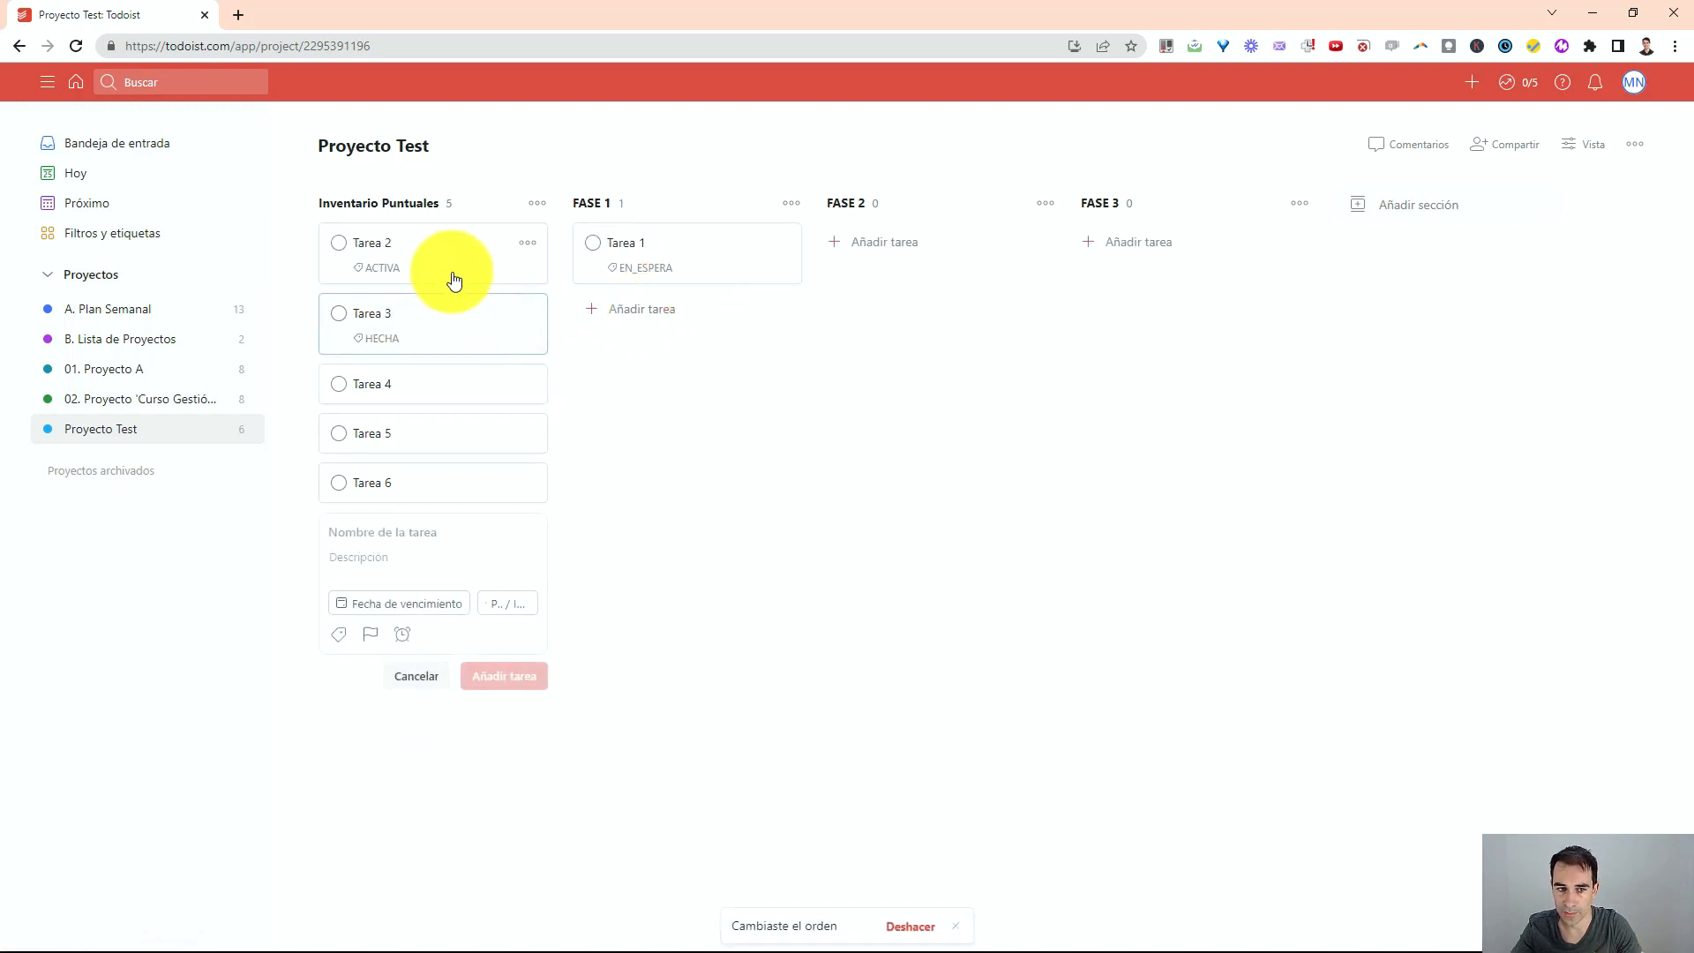
drag(454, 279, 660, 320)
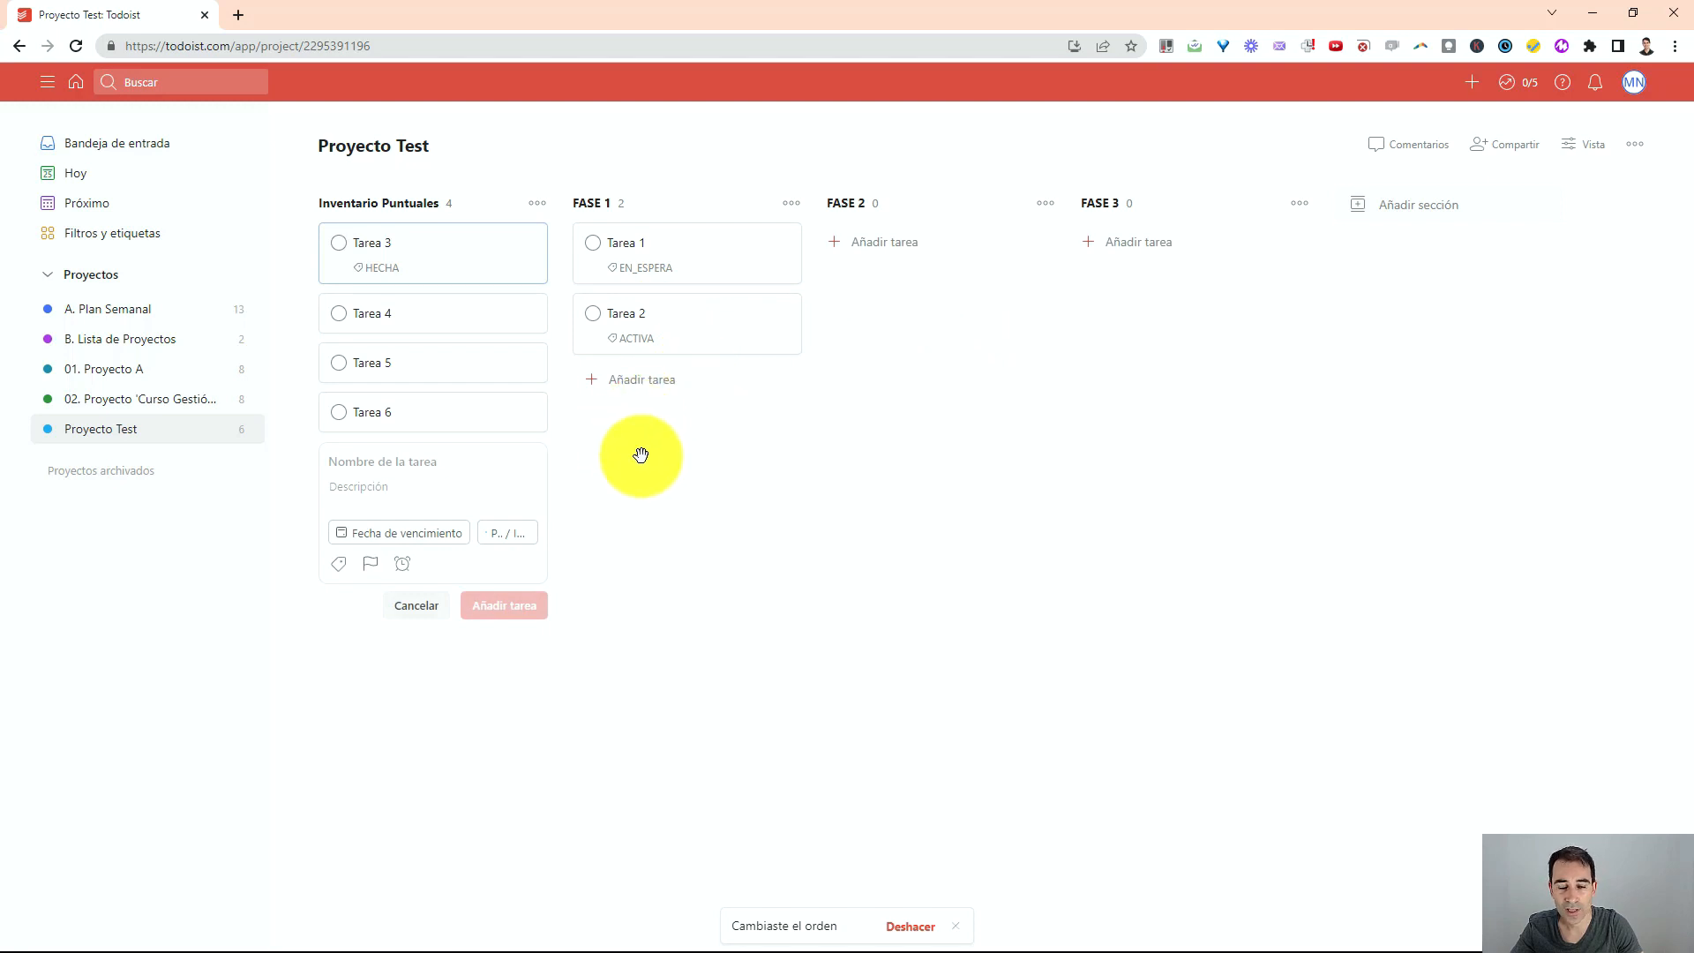
drag(441, 264, 693, 389)
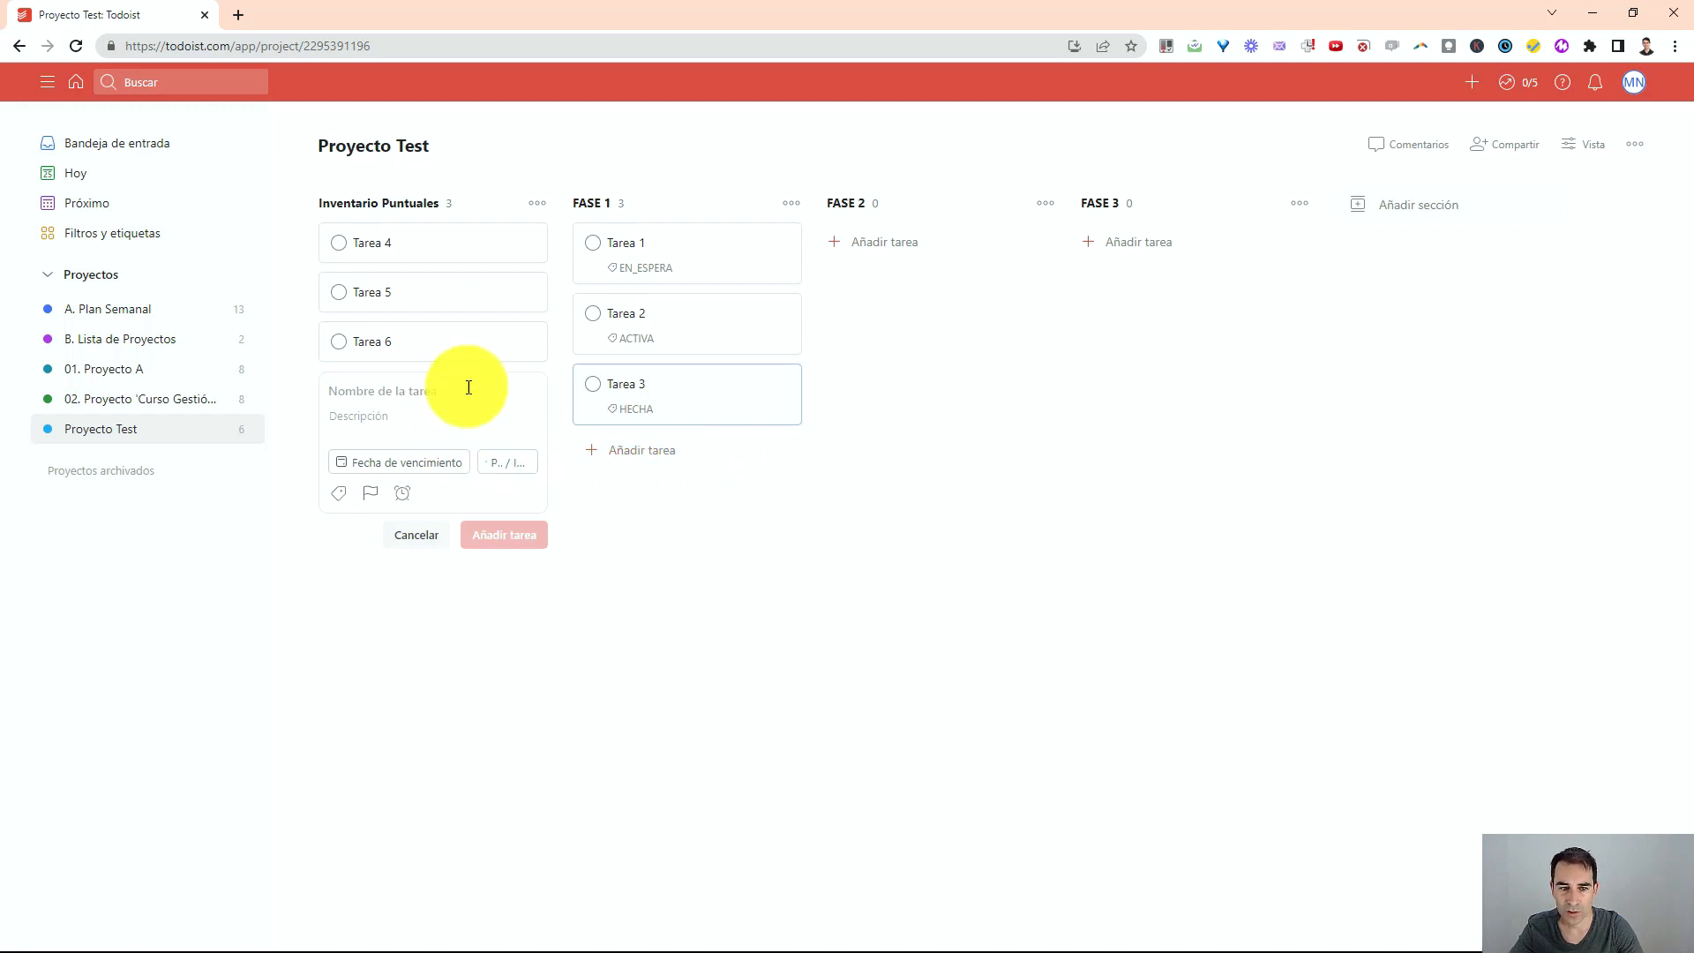
click(424, 246)
click(1180, 124)
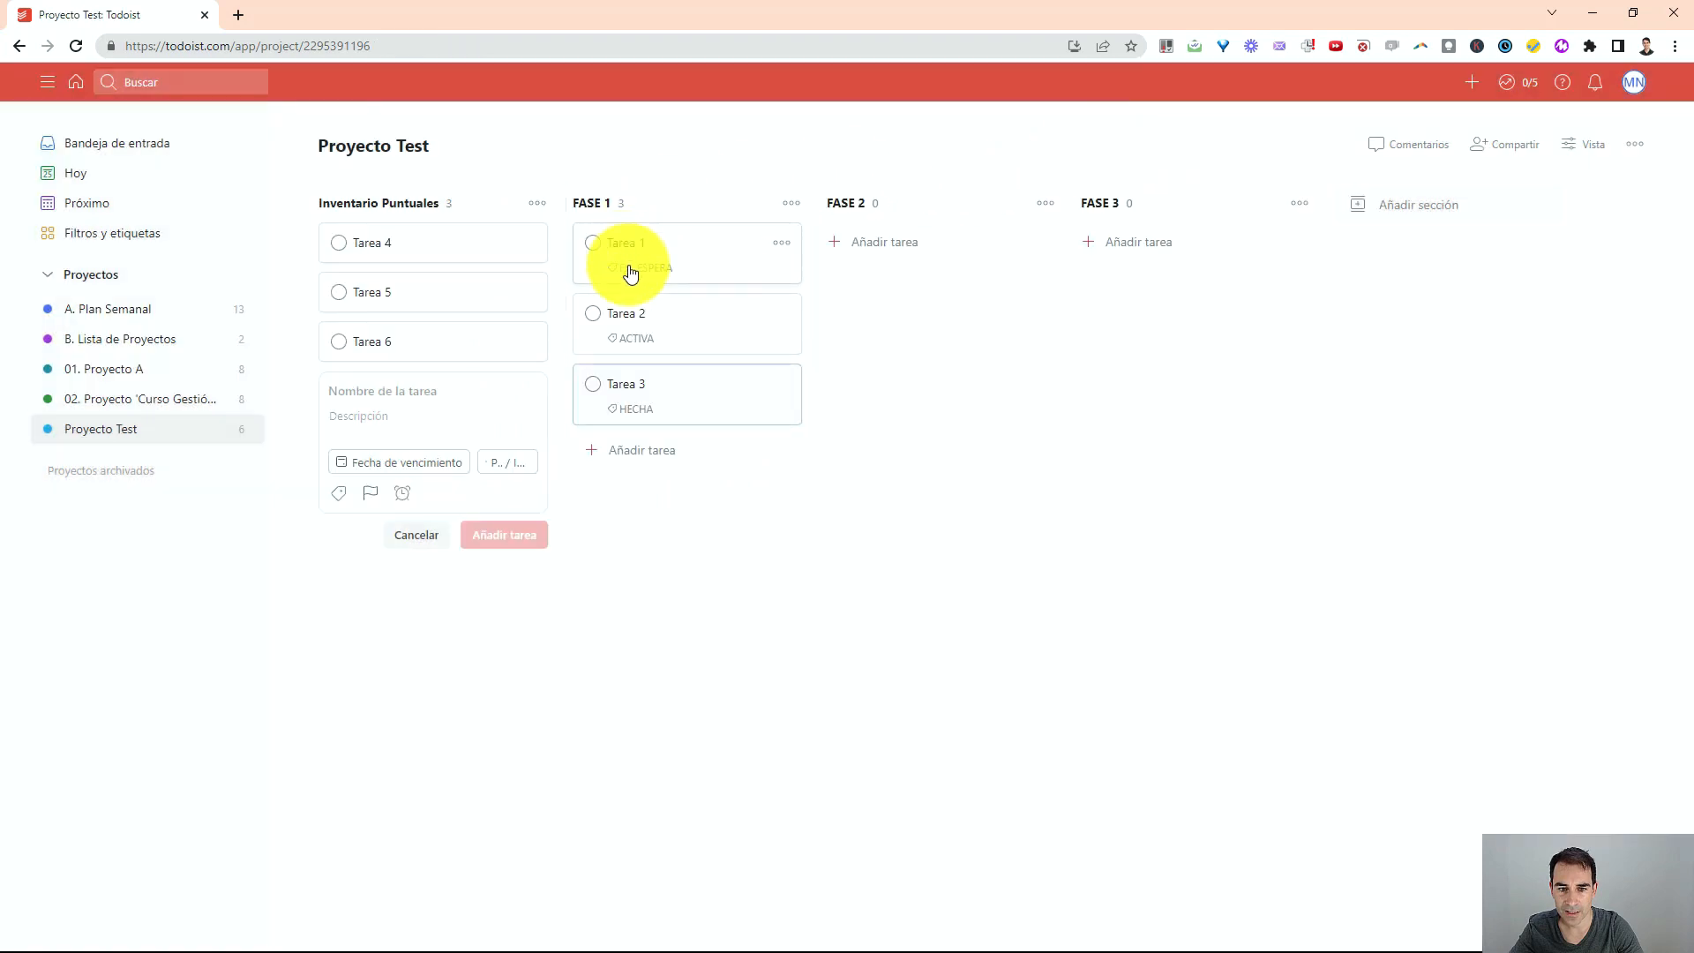
click(423, 255)
key(Escape)
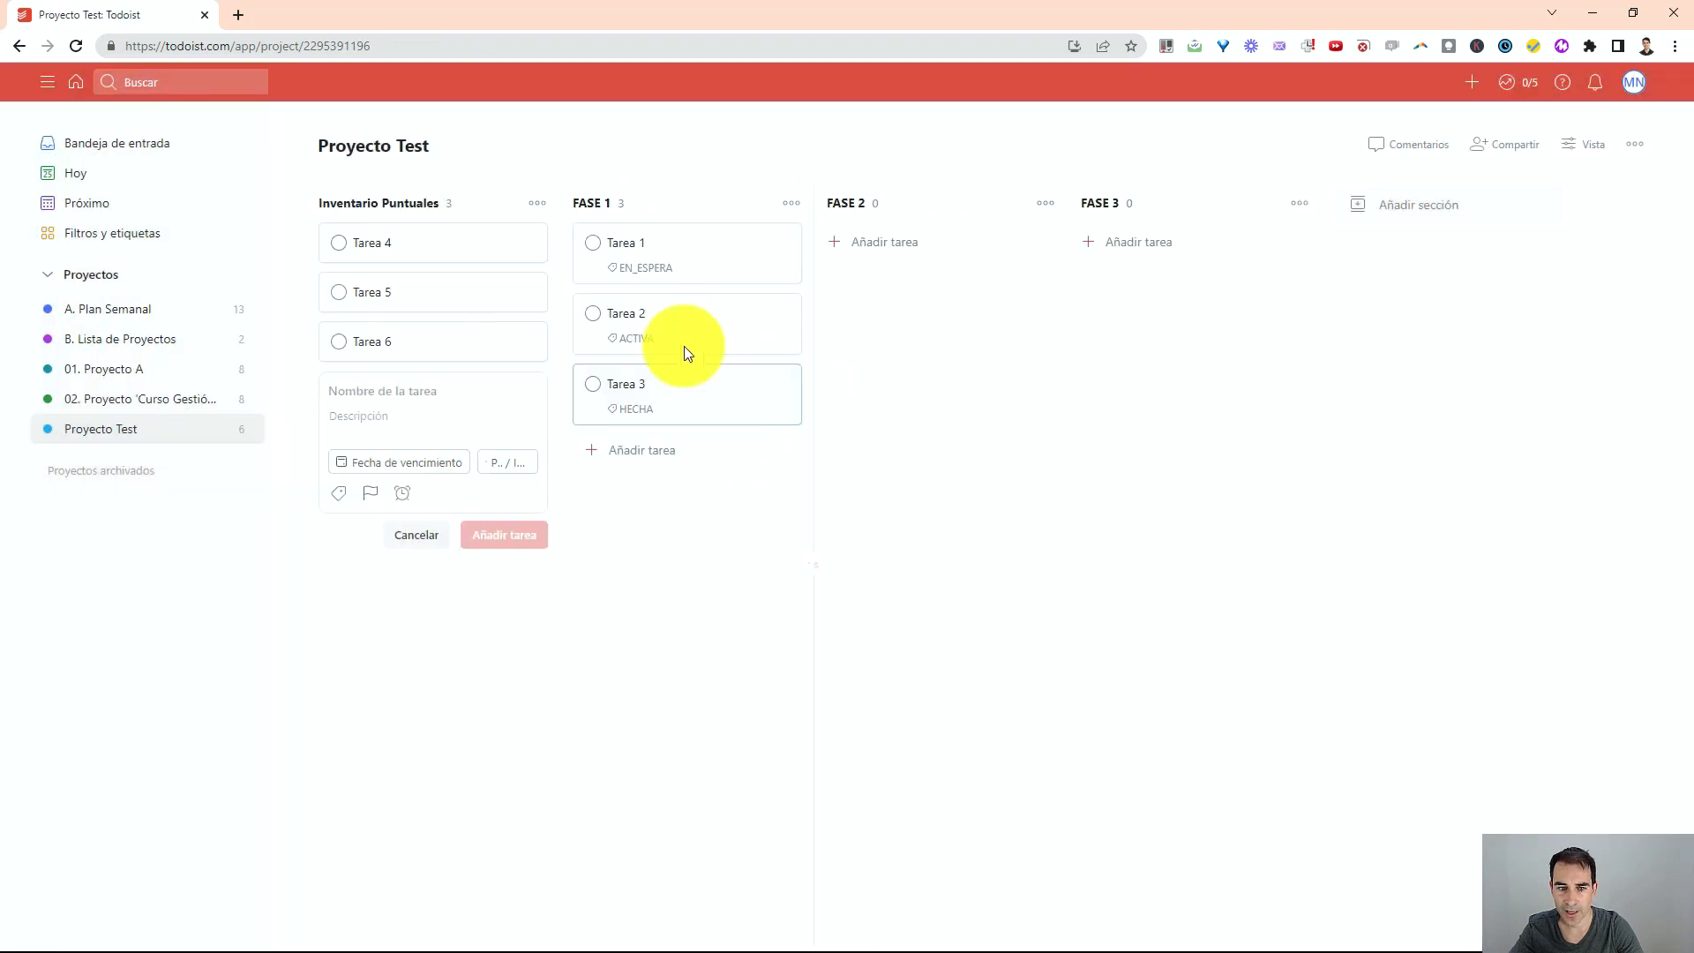
Set the due date of Tarea 4 in Inventario Puntuales to 3 August
click(438, 253)
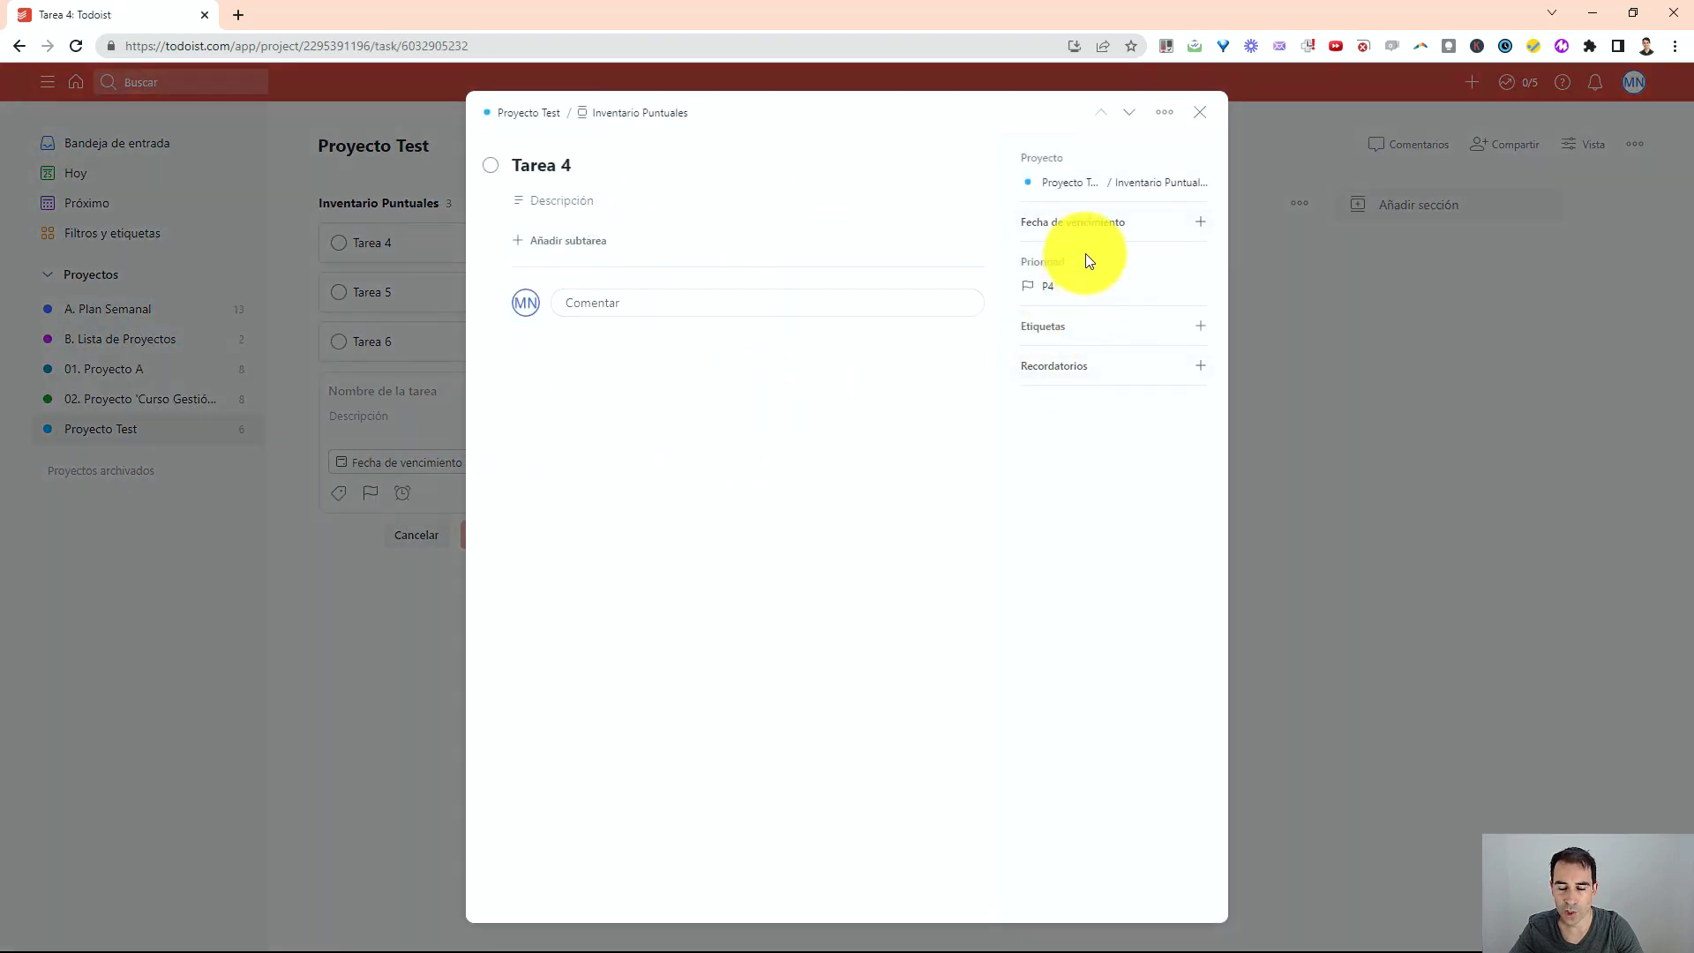
click(1110, 228)
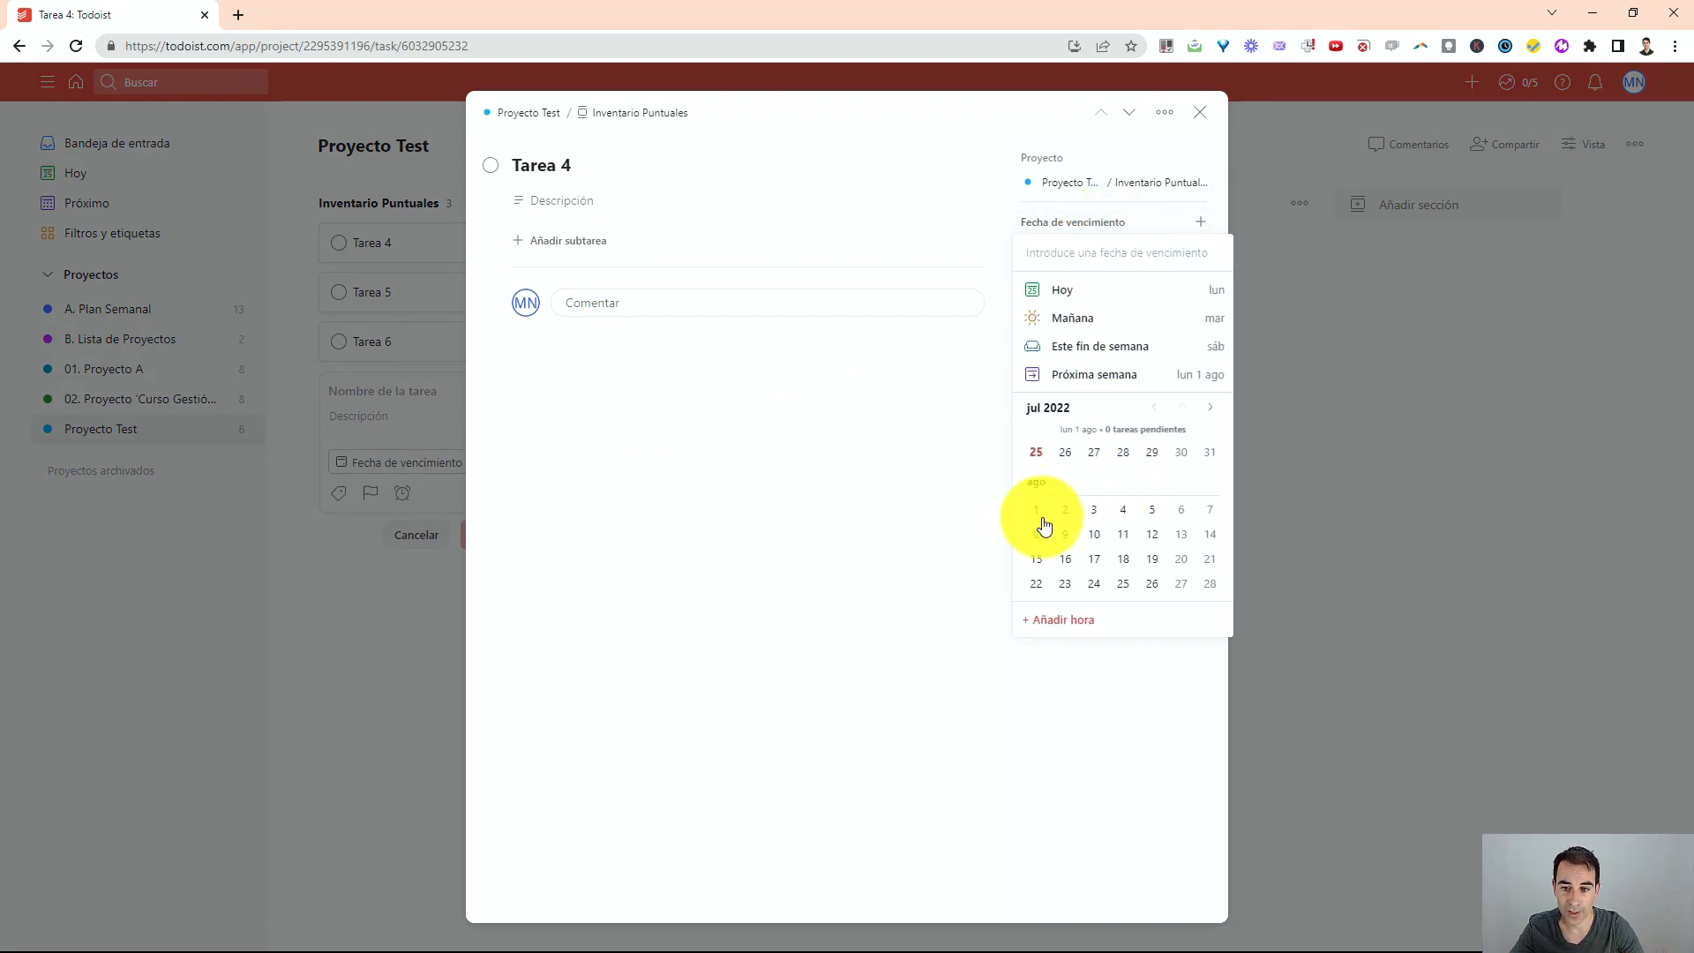
click(1092, 511)
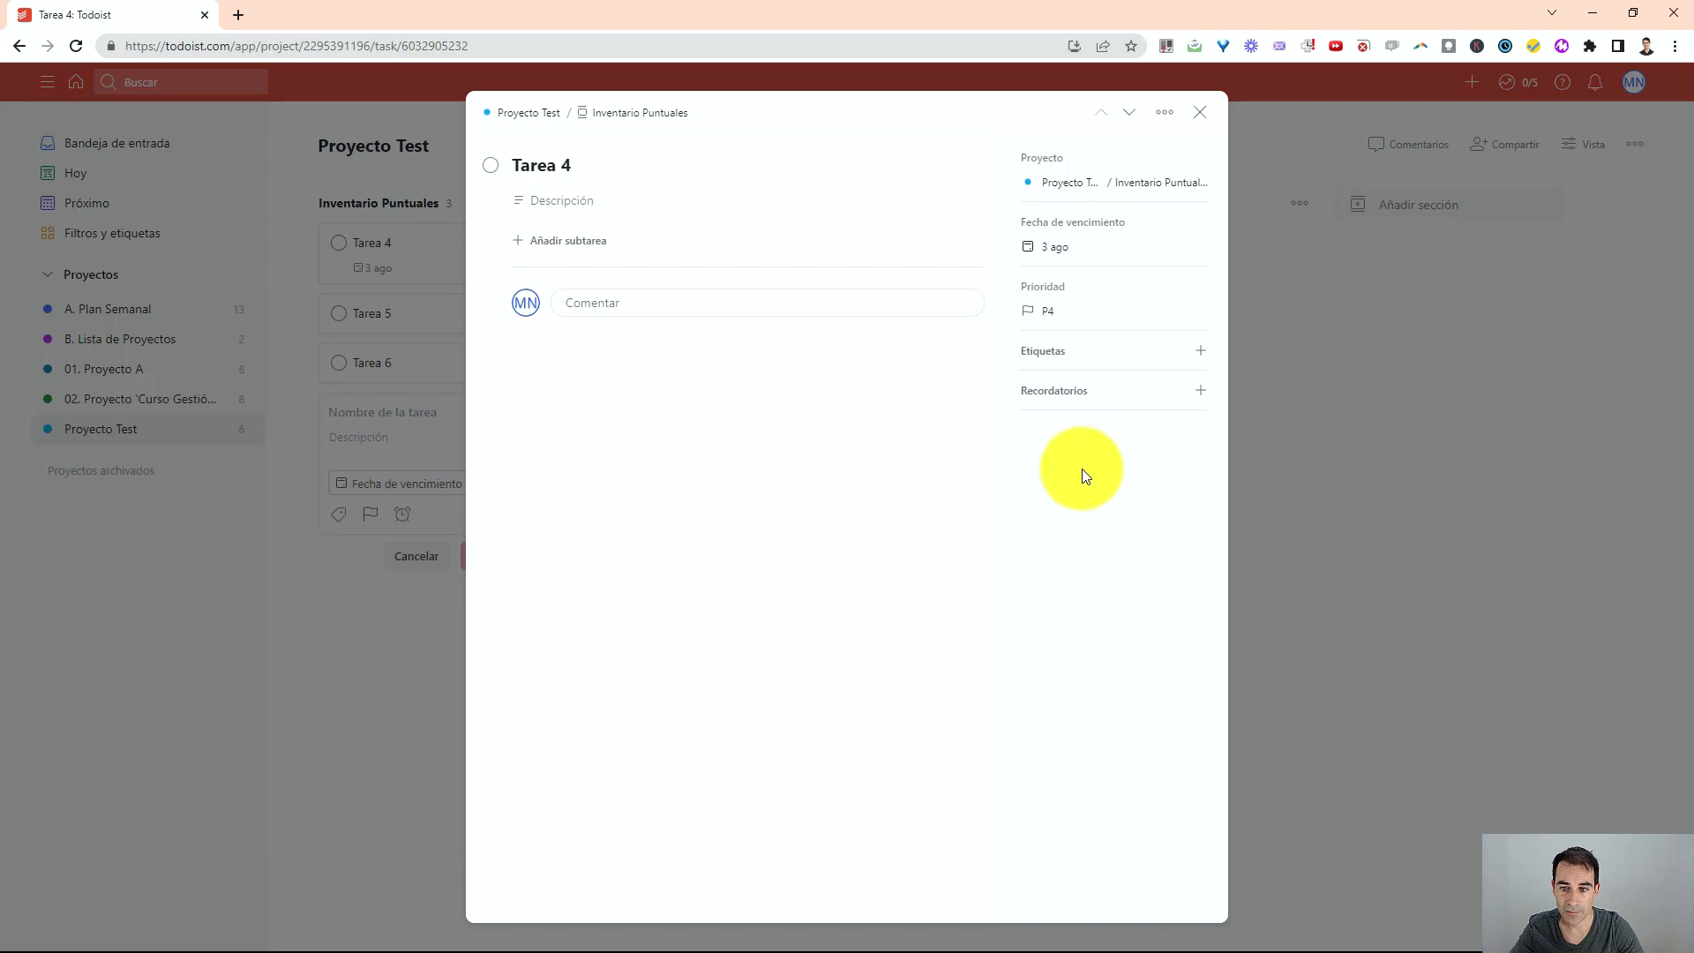
click(1200, 113)
Set the due date of Tarea 5 in Inventario Puntuales to 17 August
click(424, 325)
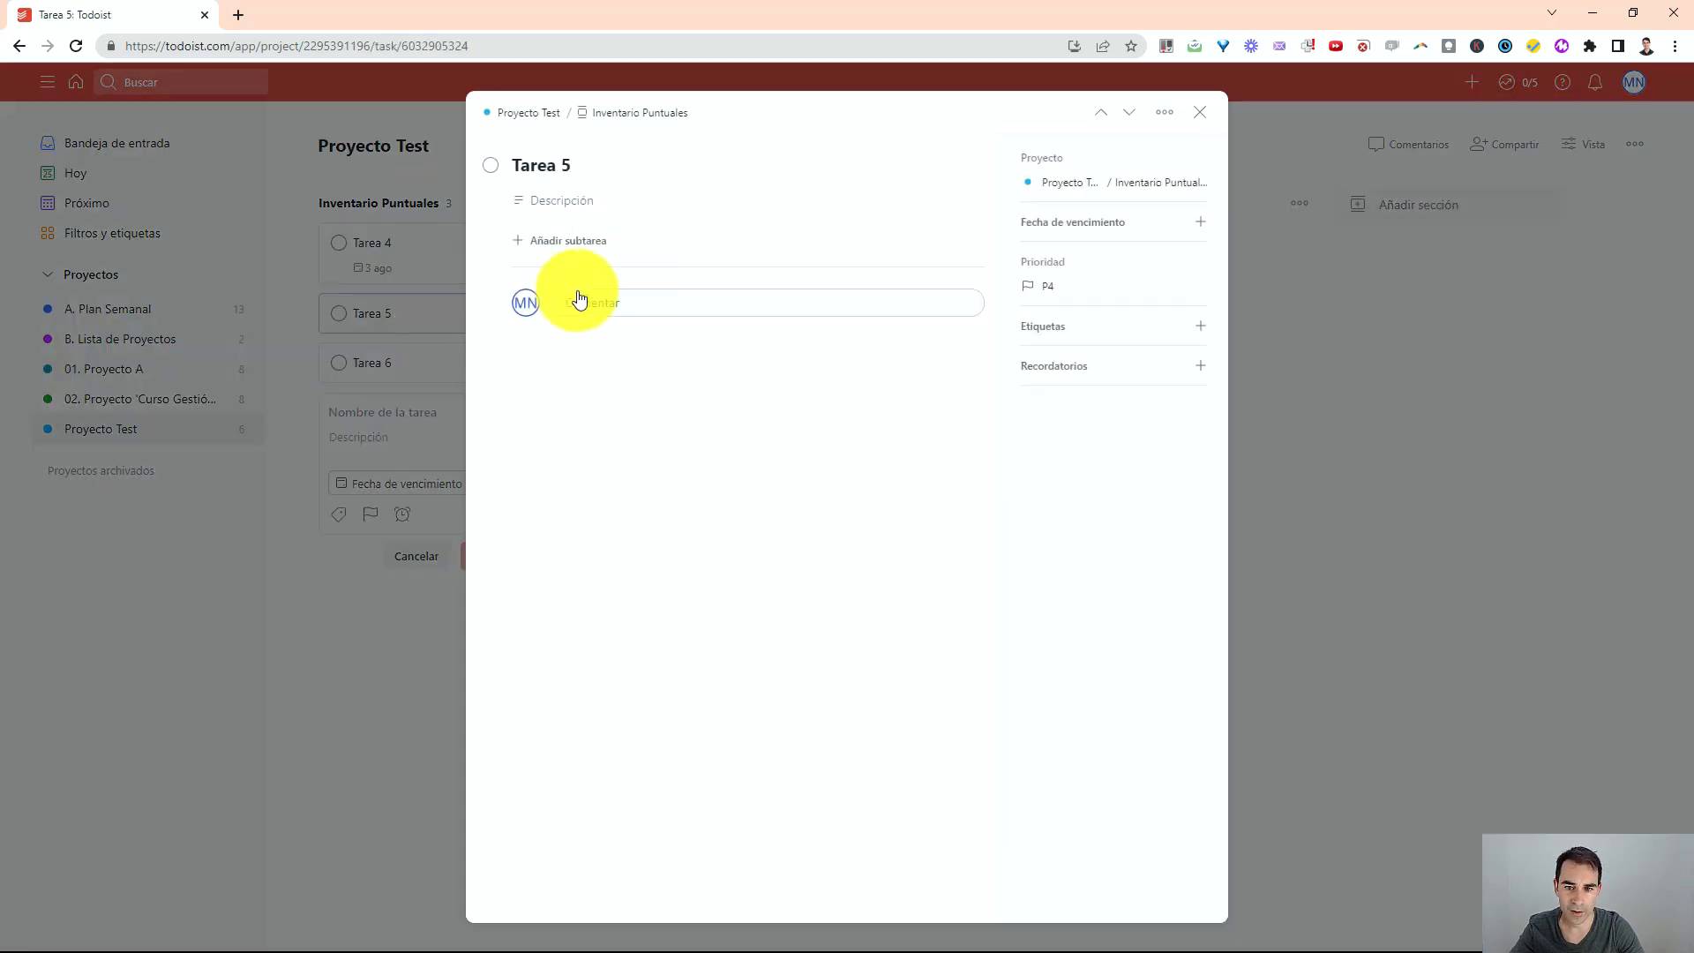
click(1093, 222)
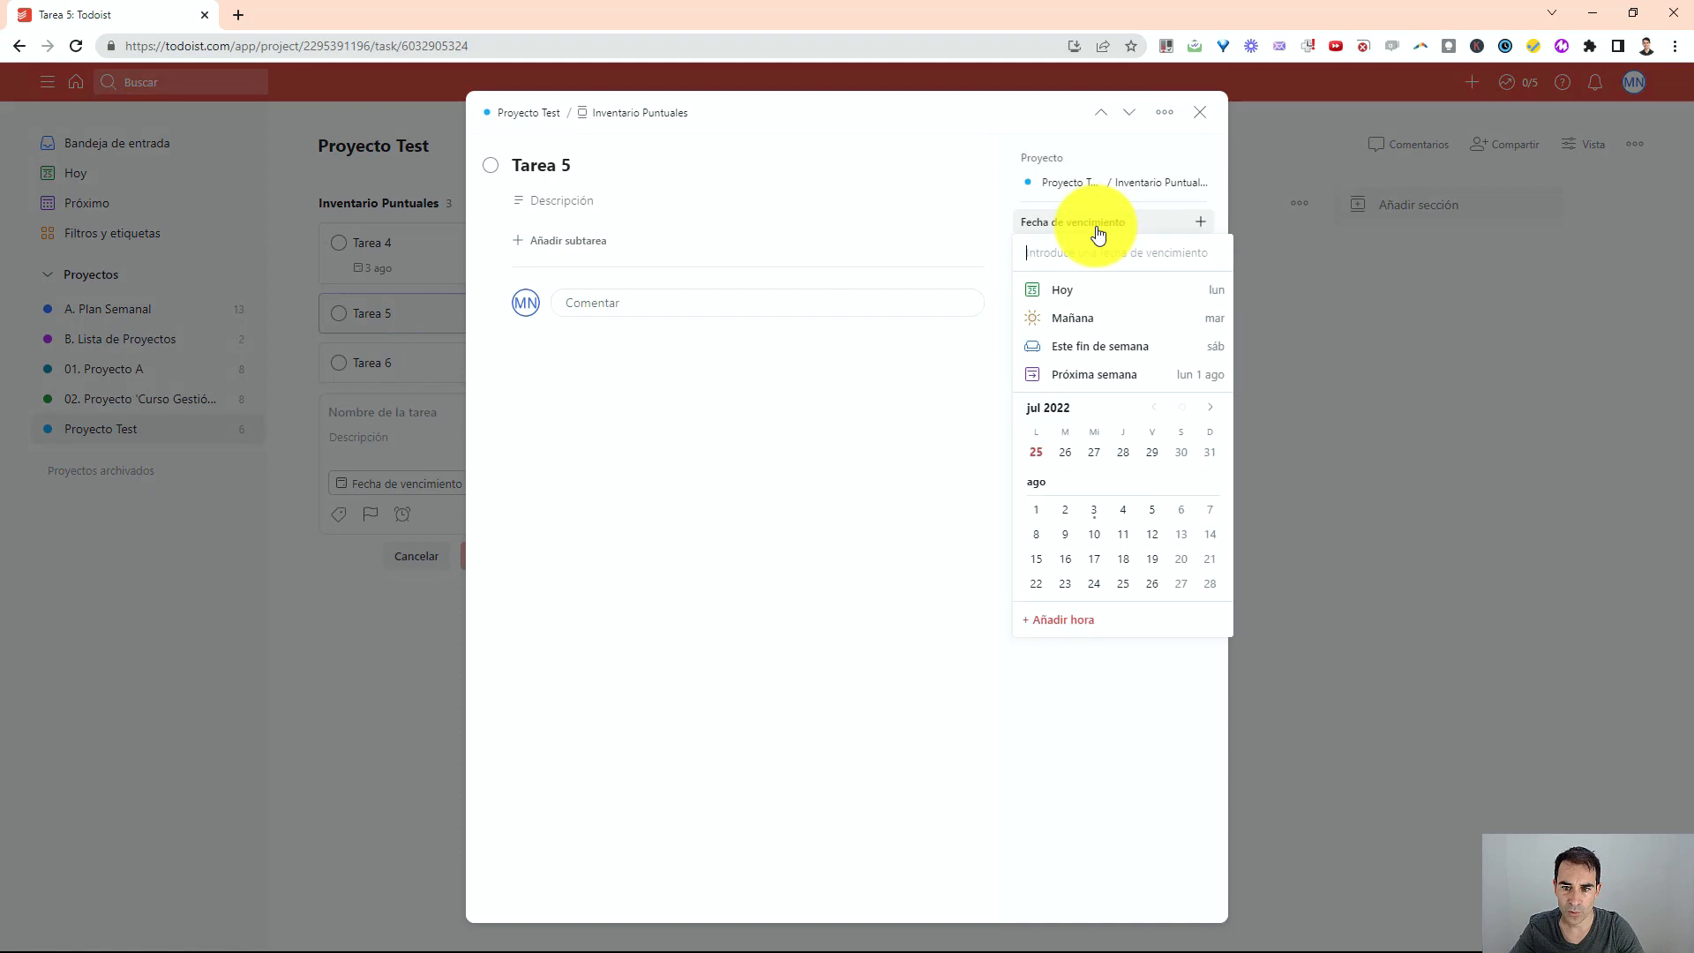
click(1094, 558)
click(1201, 112)
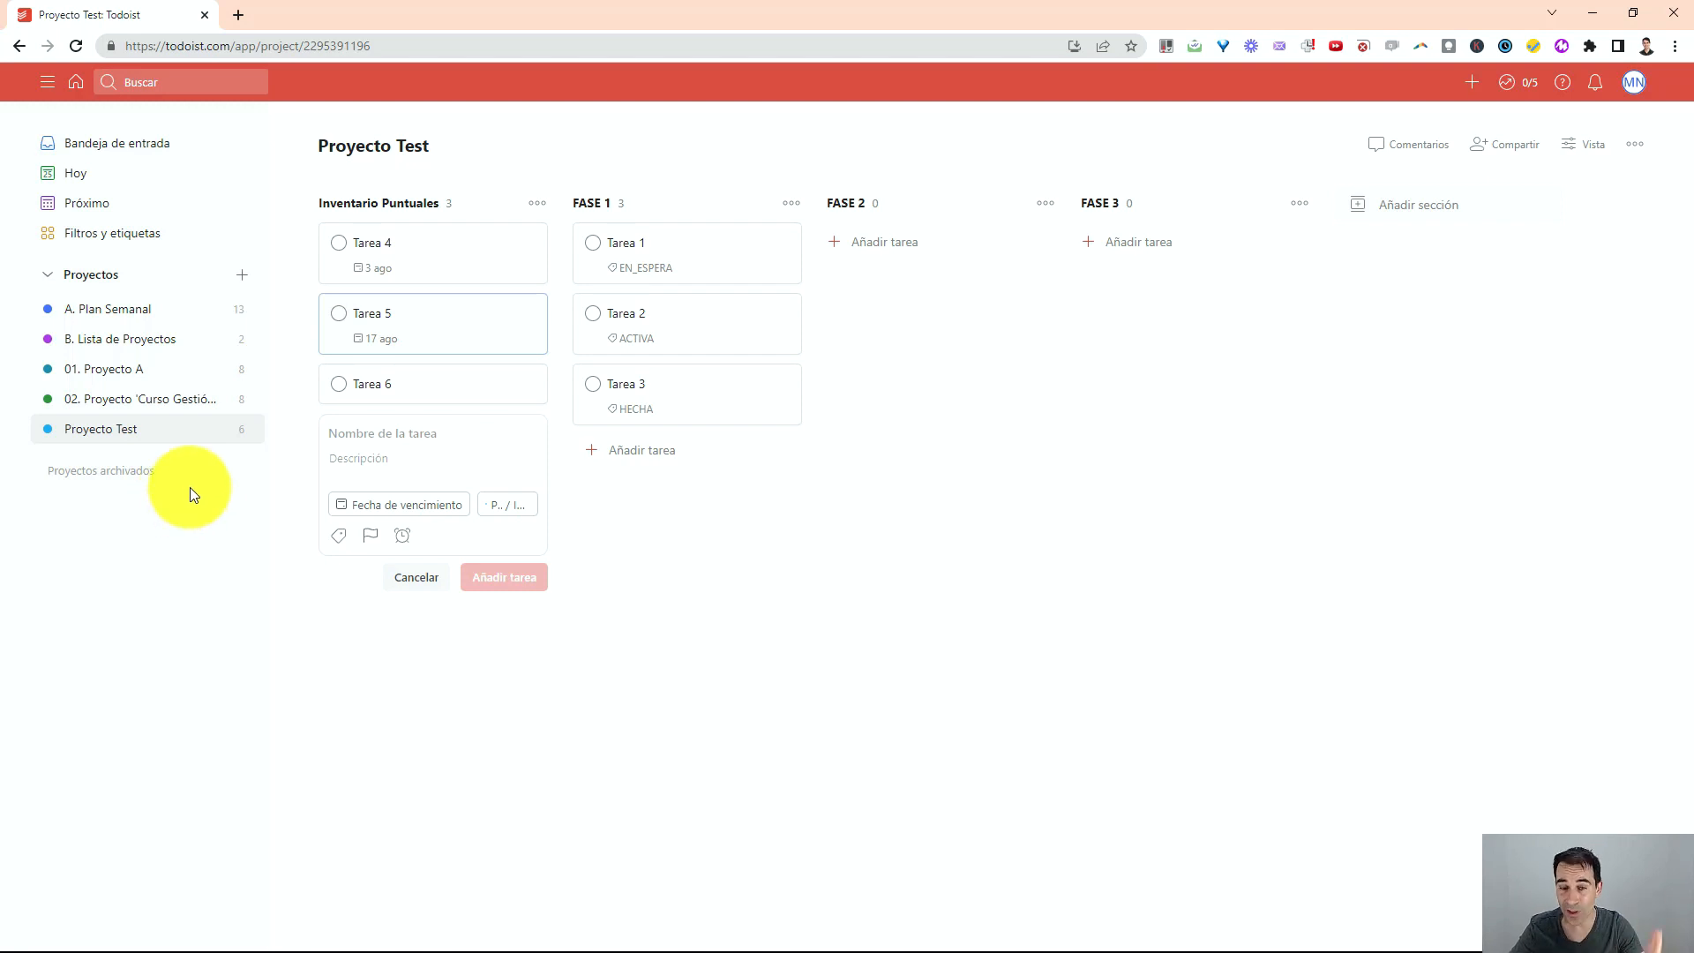
Set the due date of Tarea 6 in Inventario Puntuales to 25 August
click(402, 391)
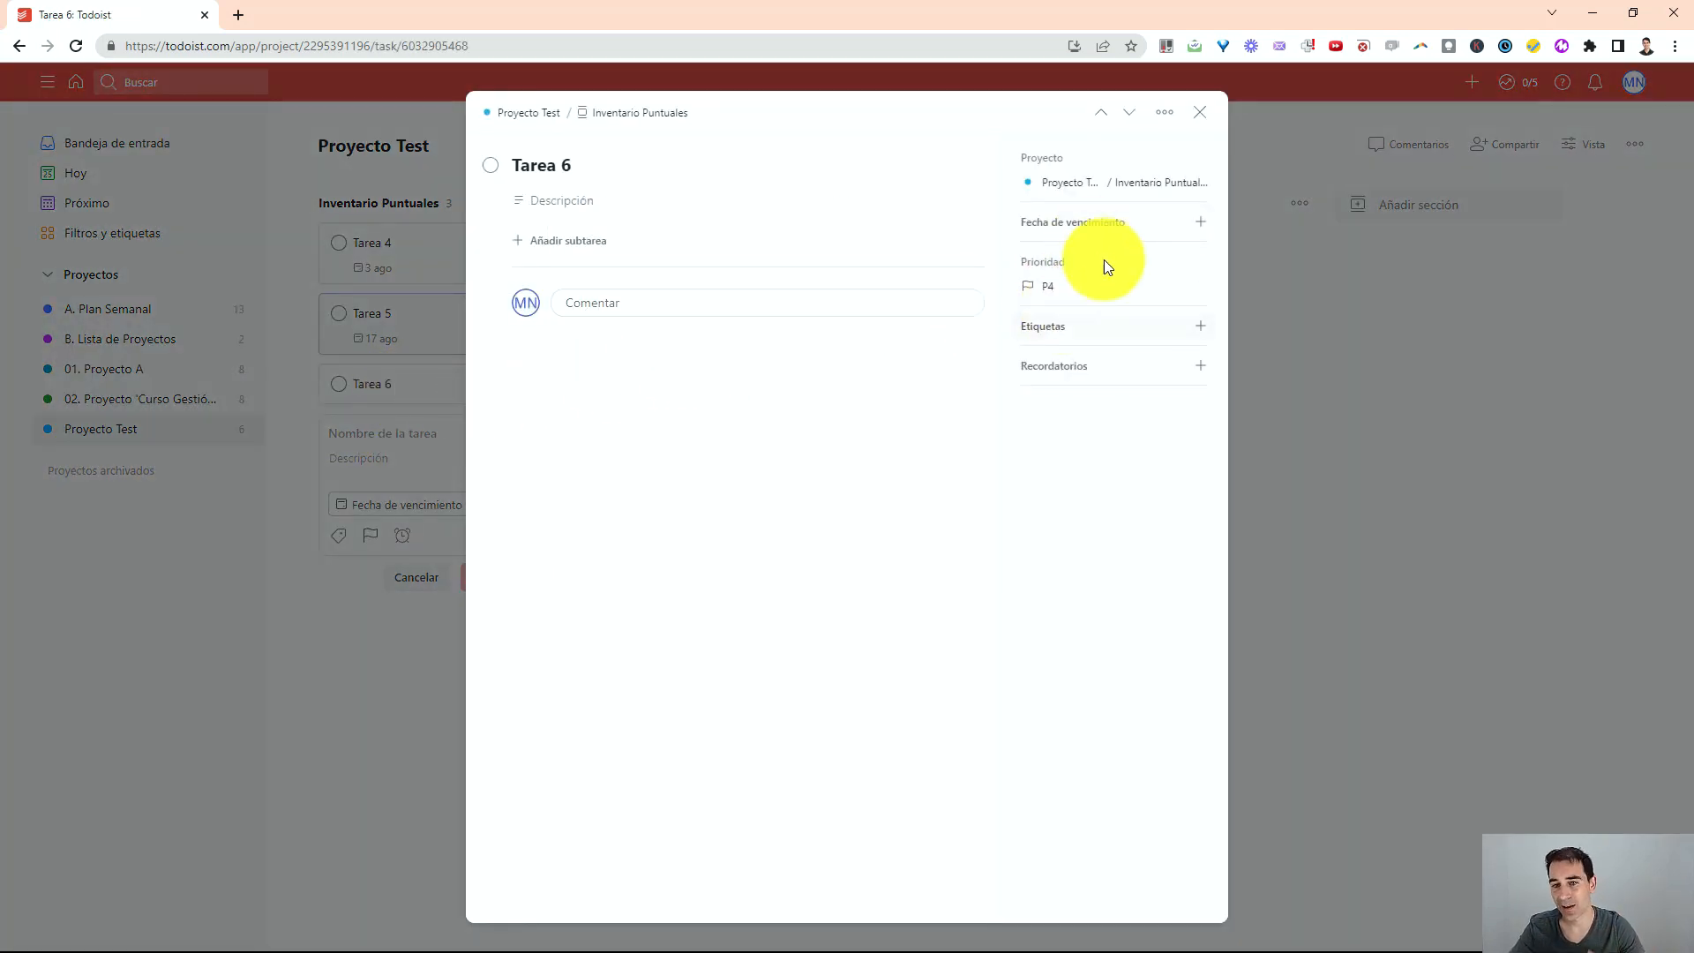
click(1100, 225)
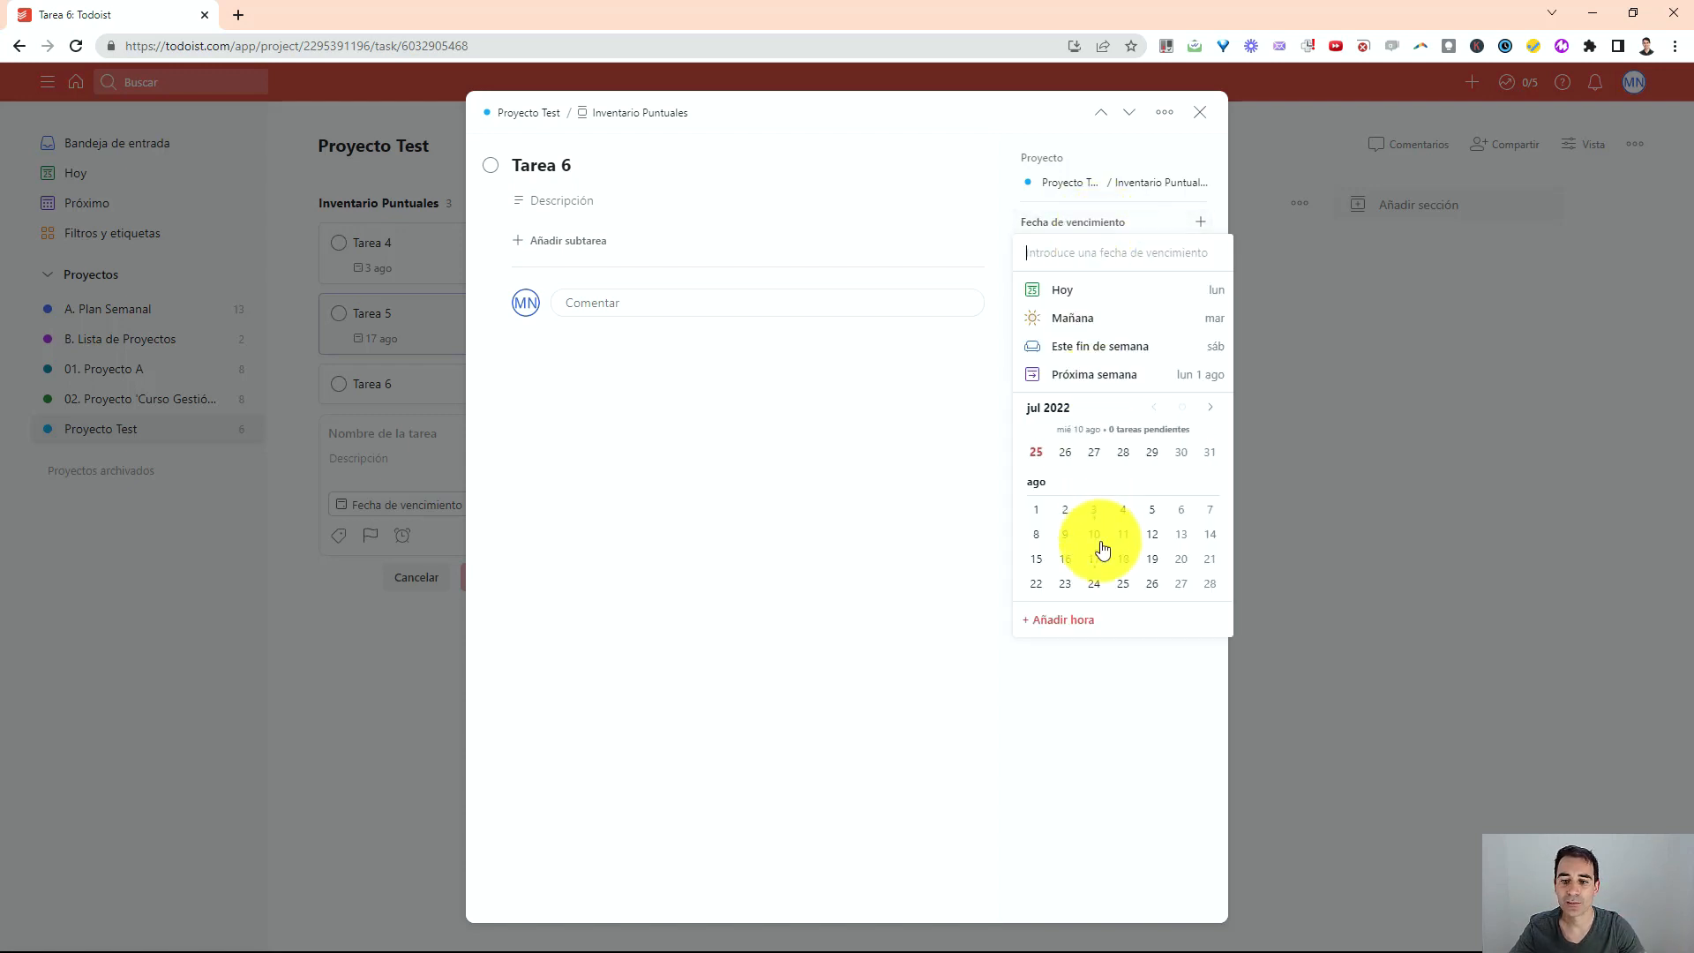
click(1126, 585)
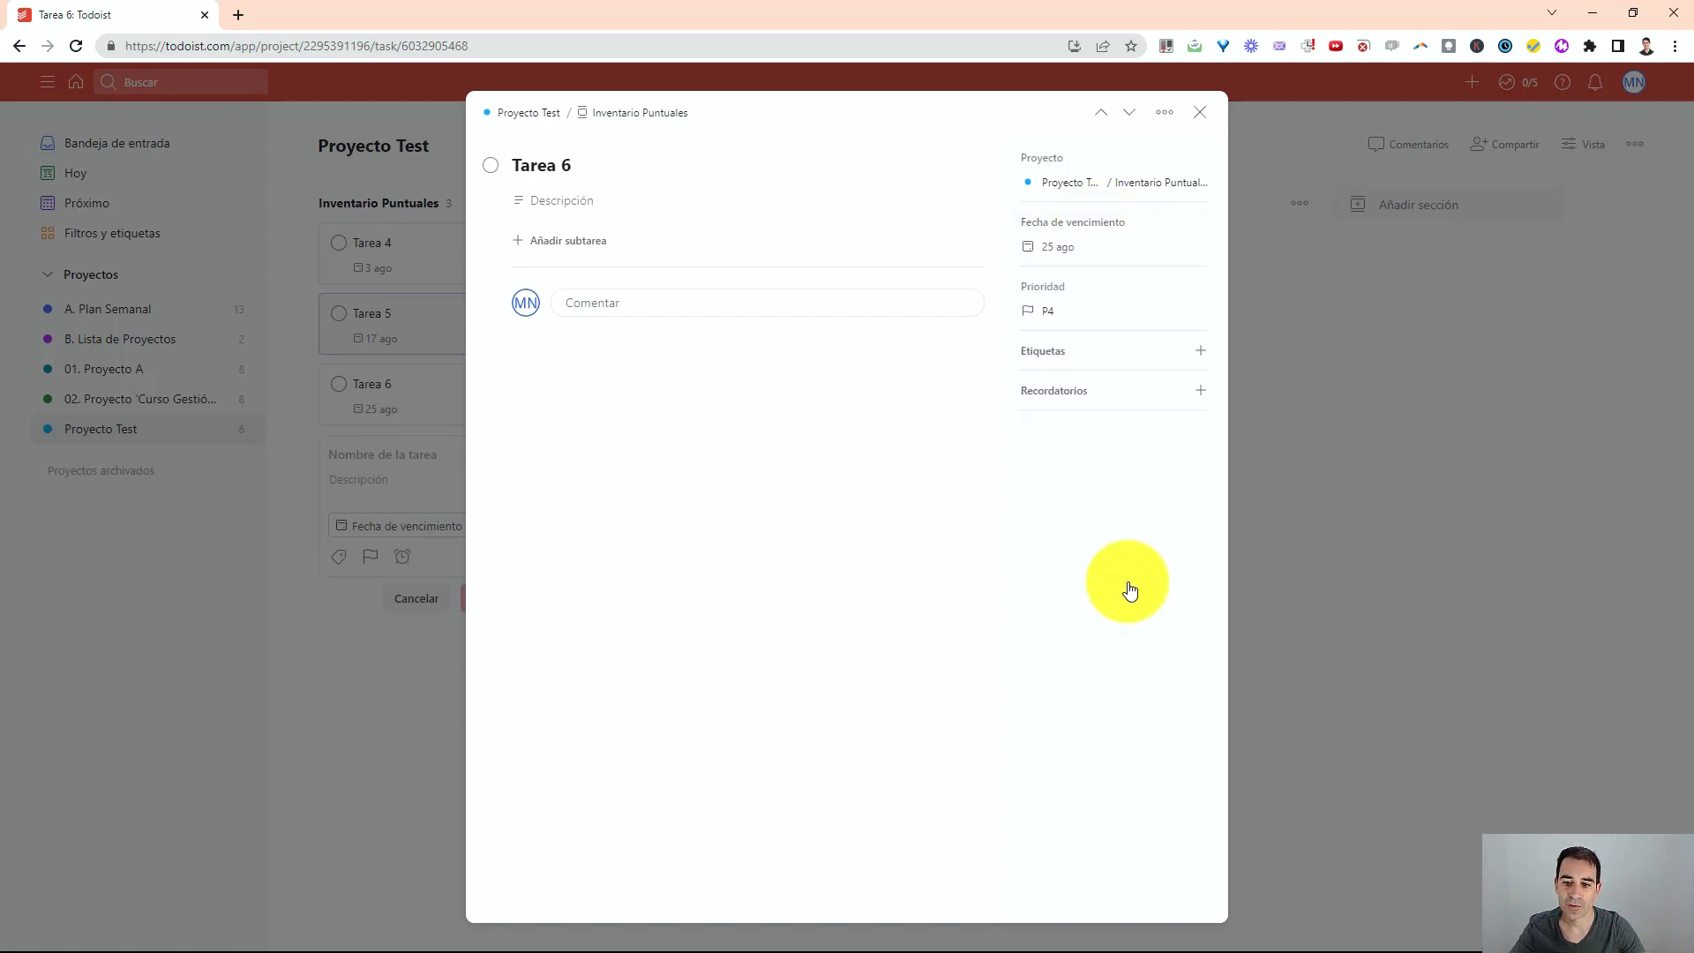
click(1199, 115)
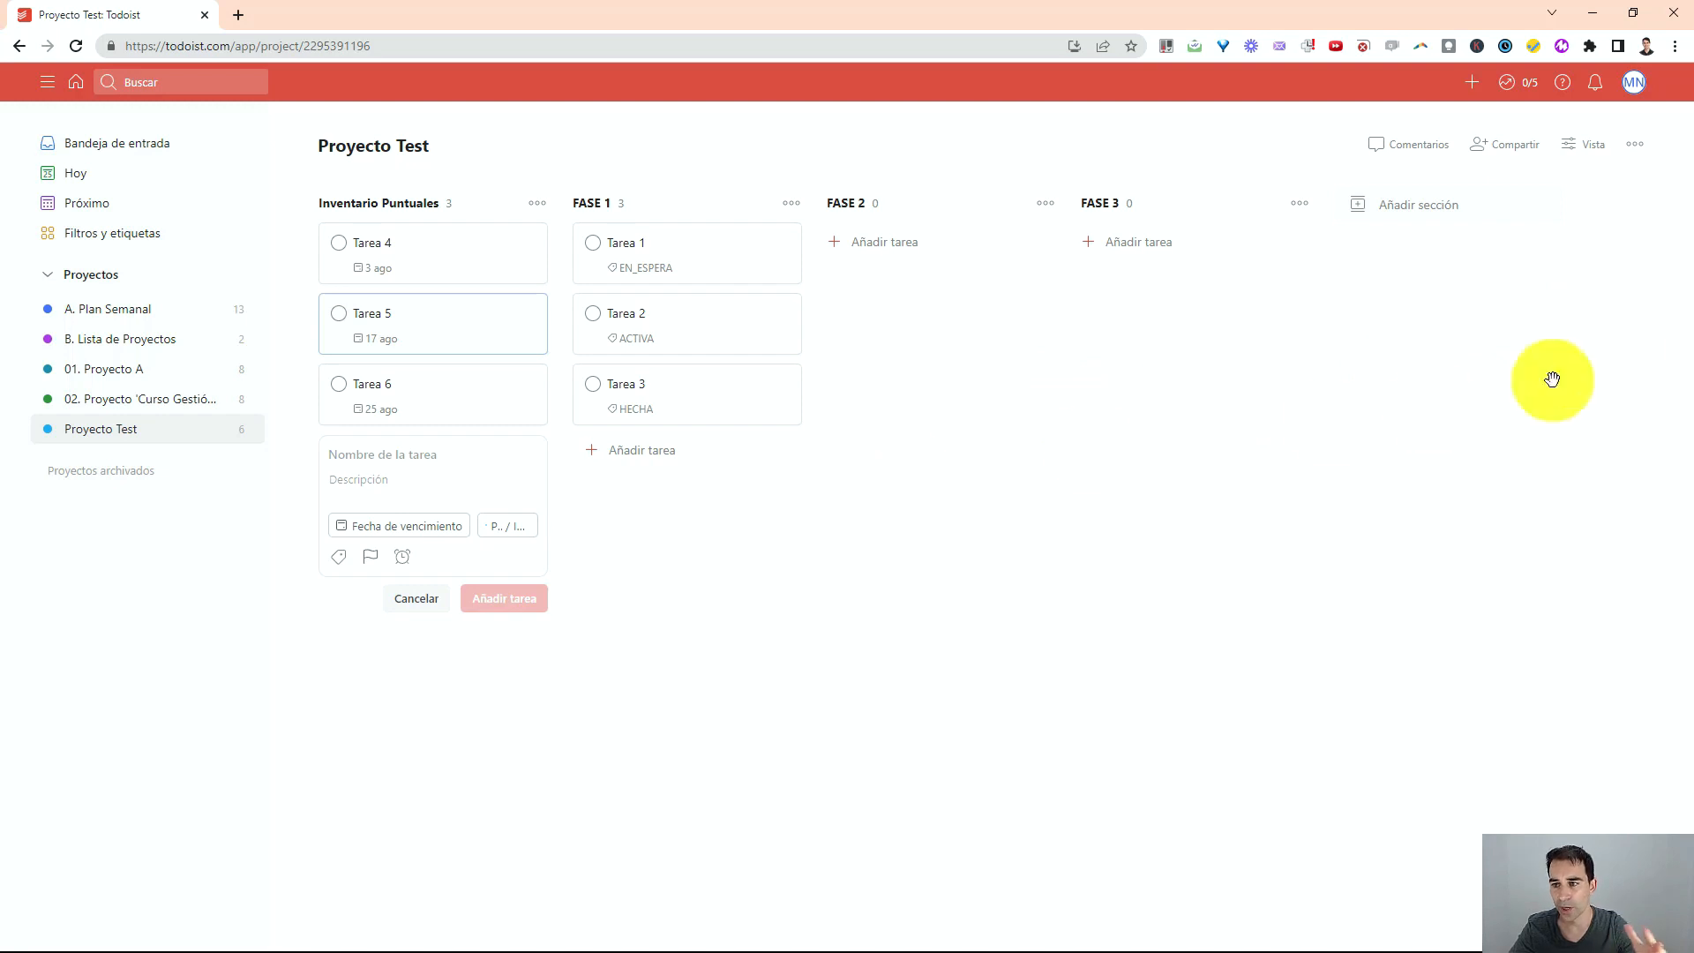
View the calendar feed subscription options of Proyecto Test, and close them
click(1634, 146)
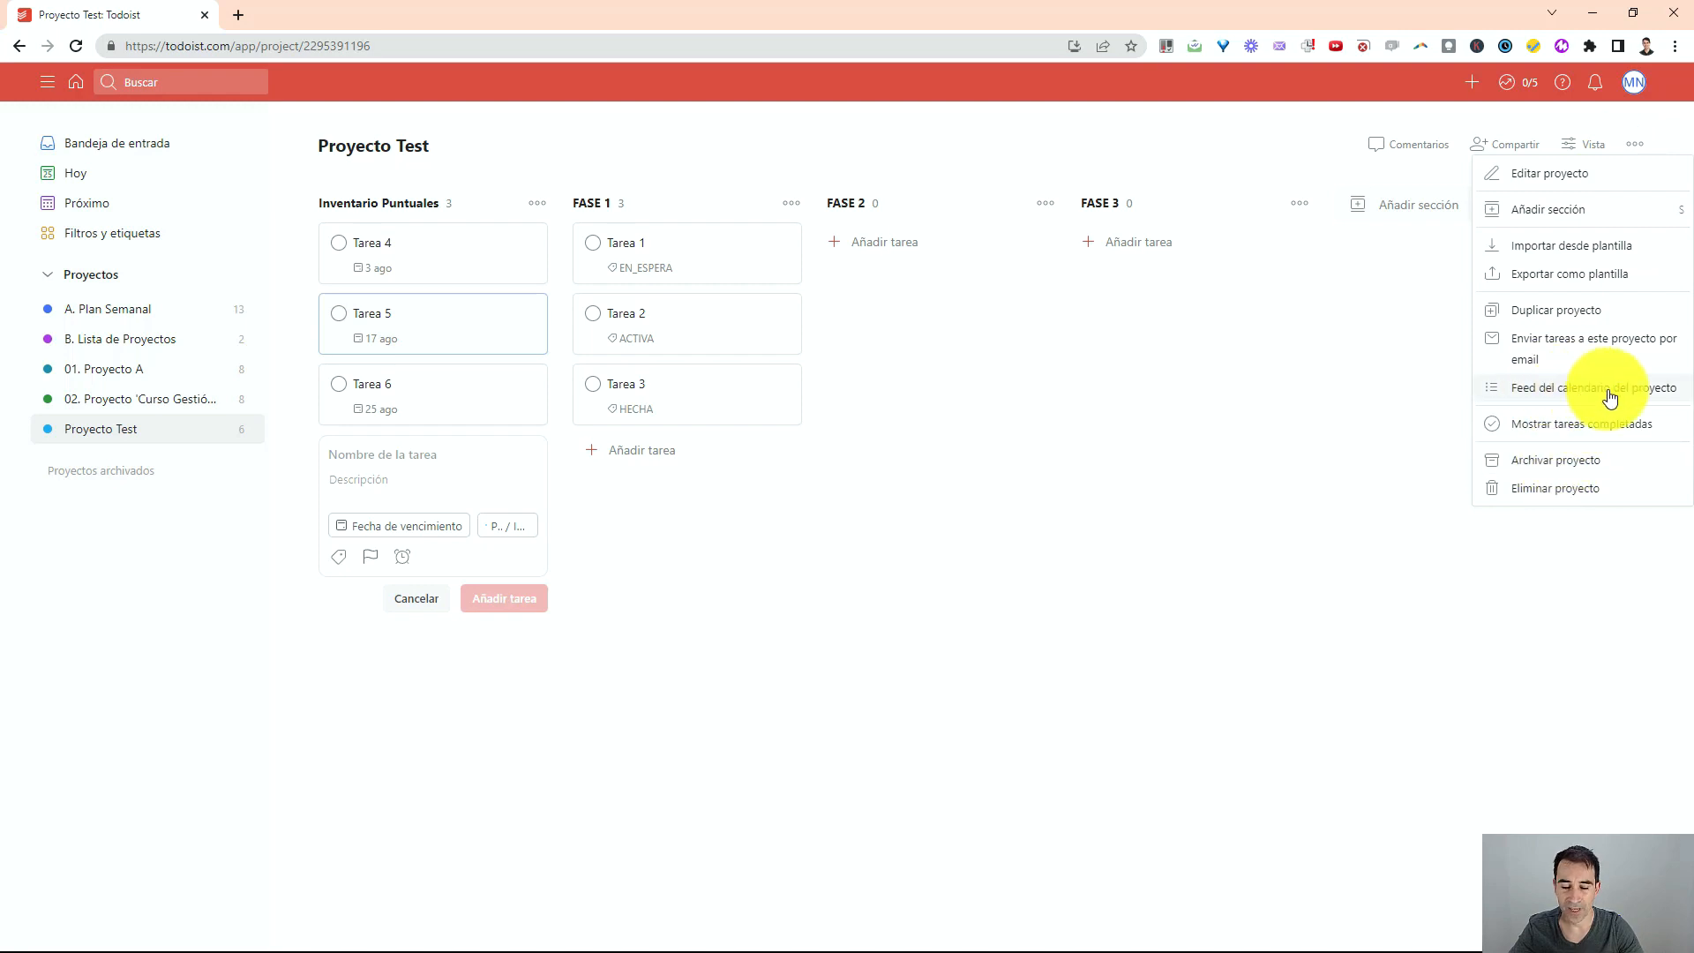
click(1556, 393)
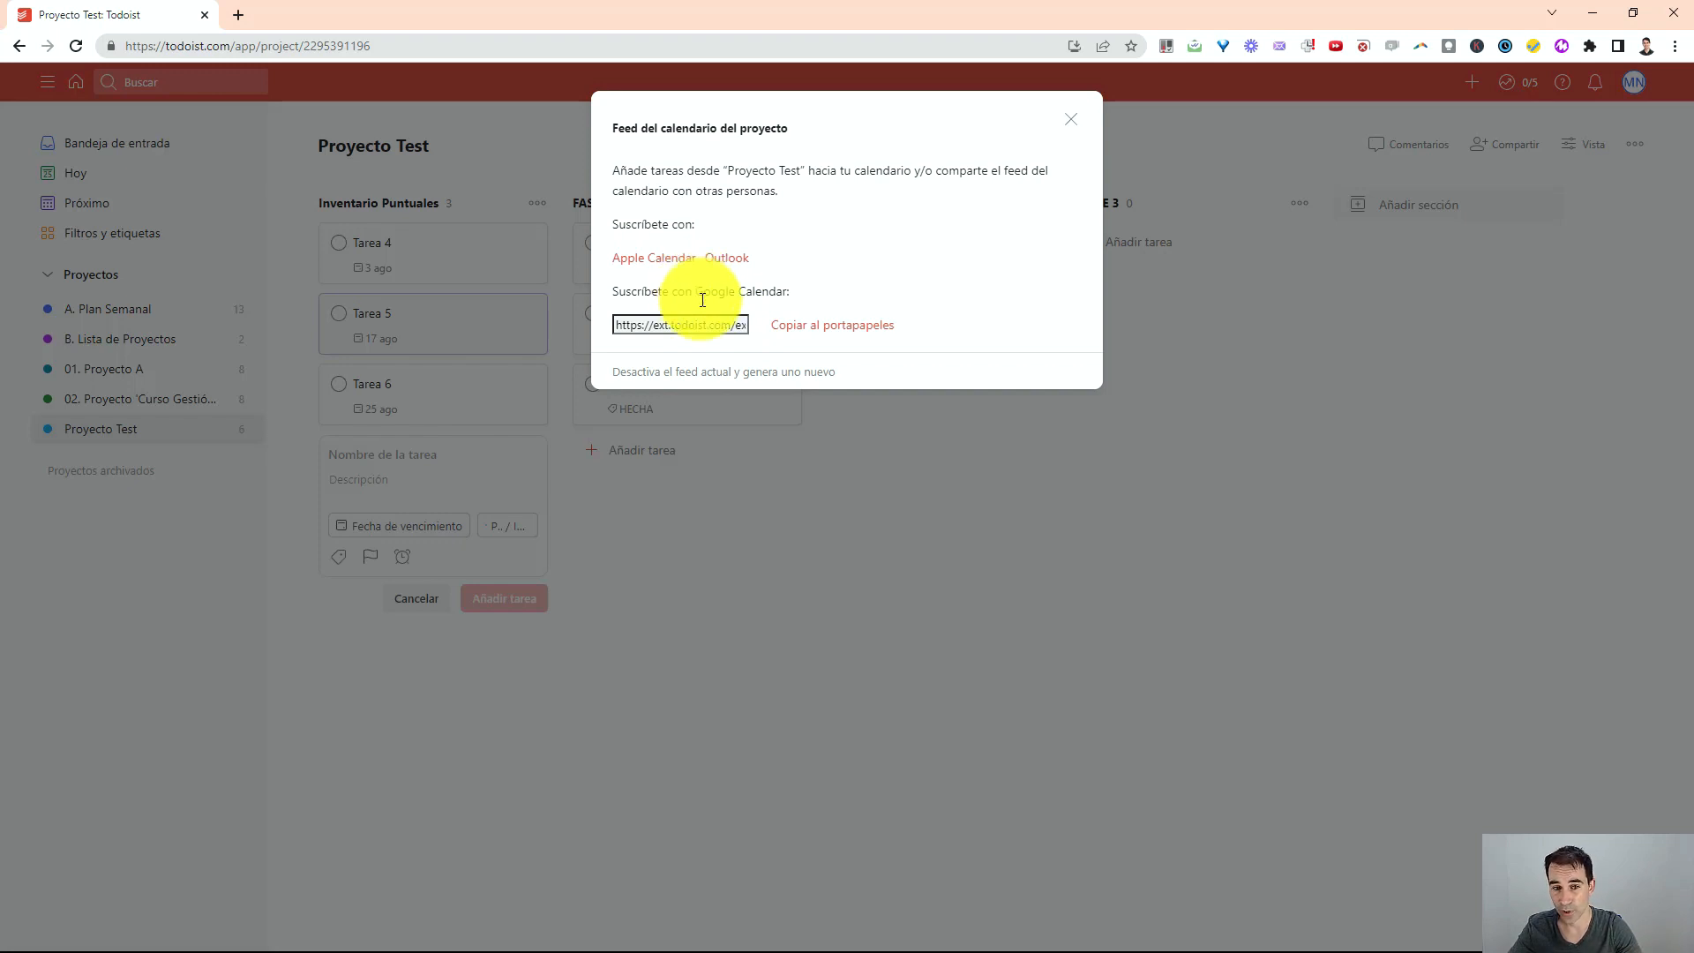
click(1075, 121)
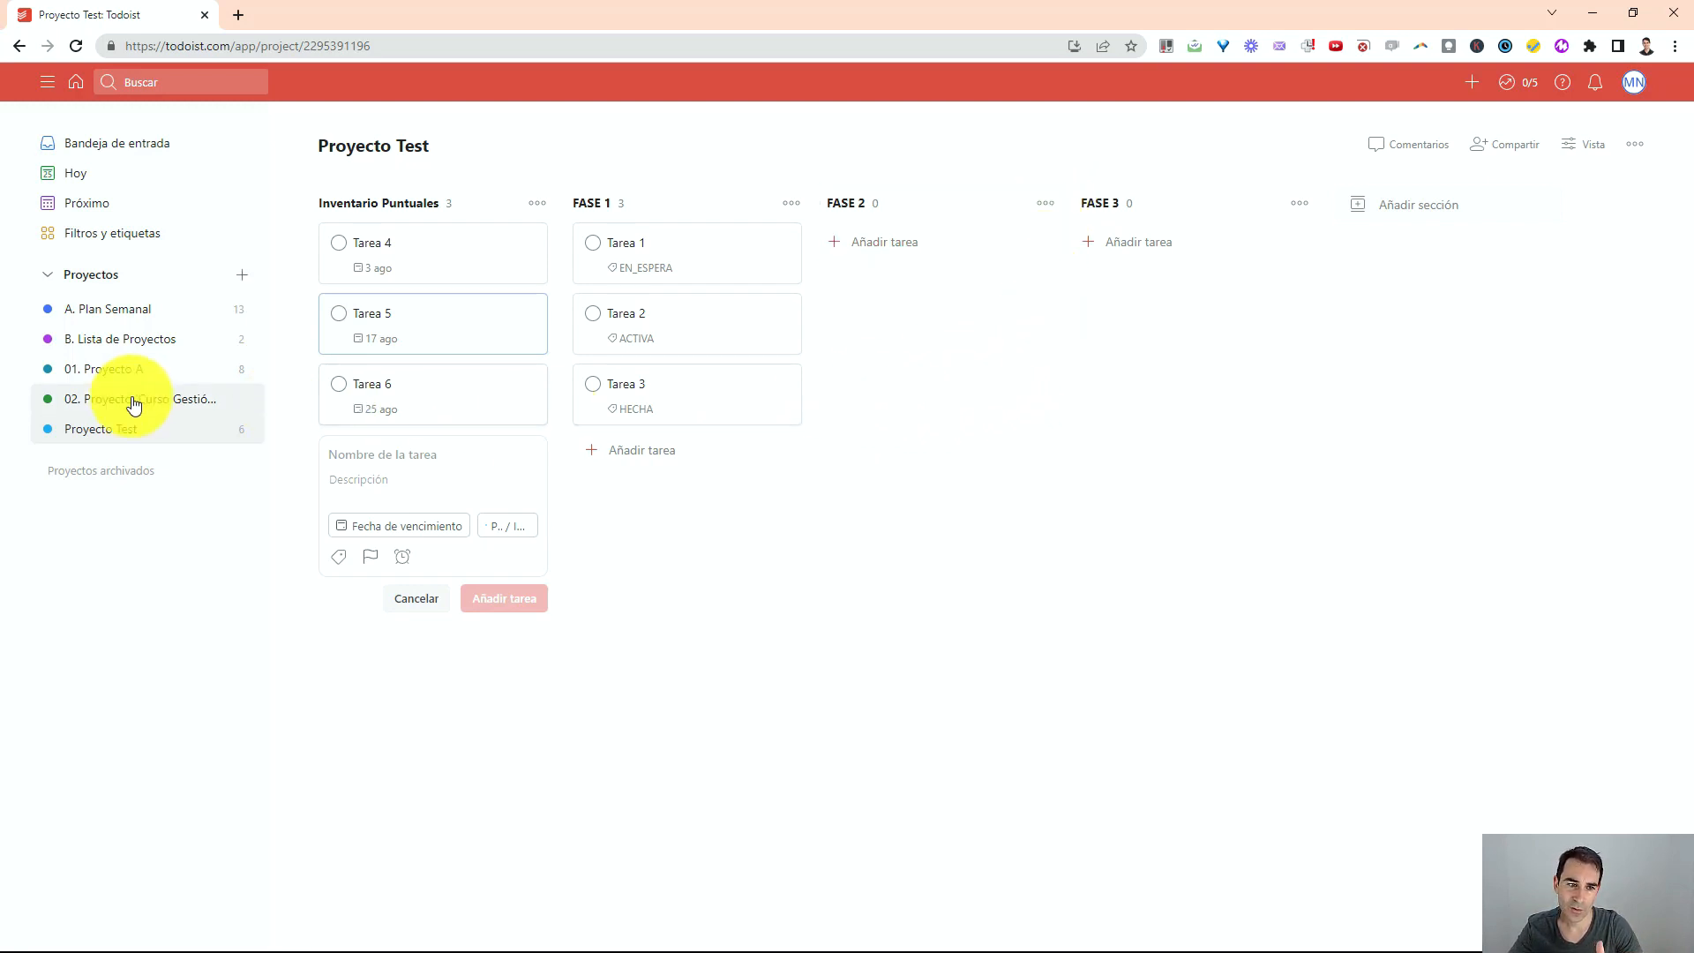
Open 01. Proyecto A and examine the subtasks and available labels of Tarea 1 in Inventario de Tareas
click(128, 369)
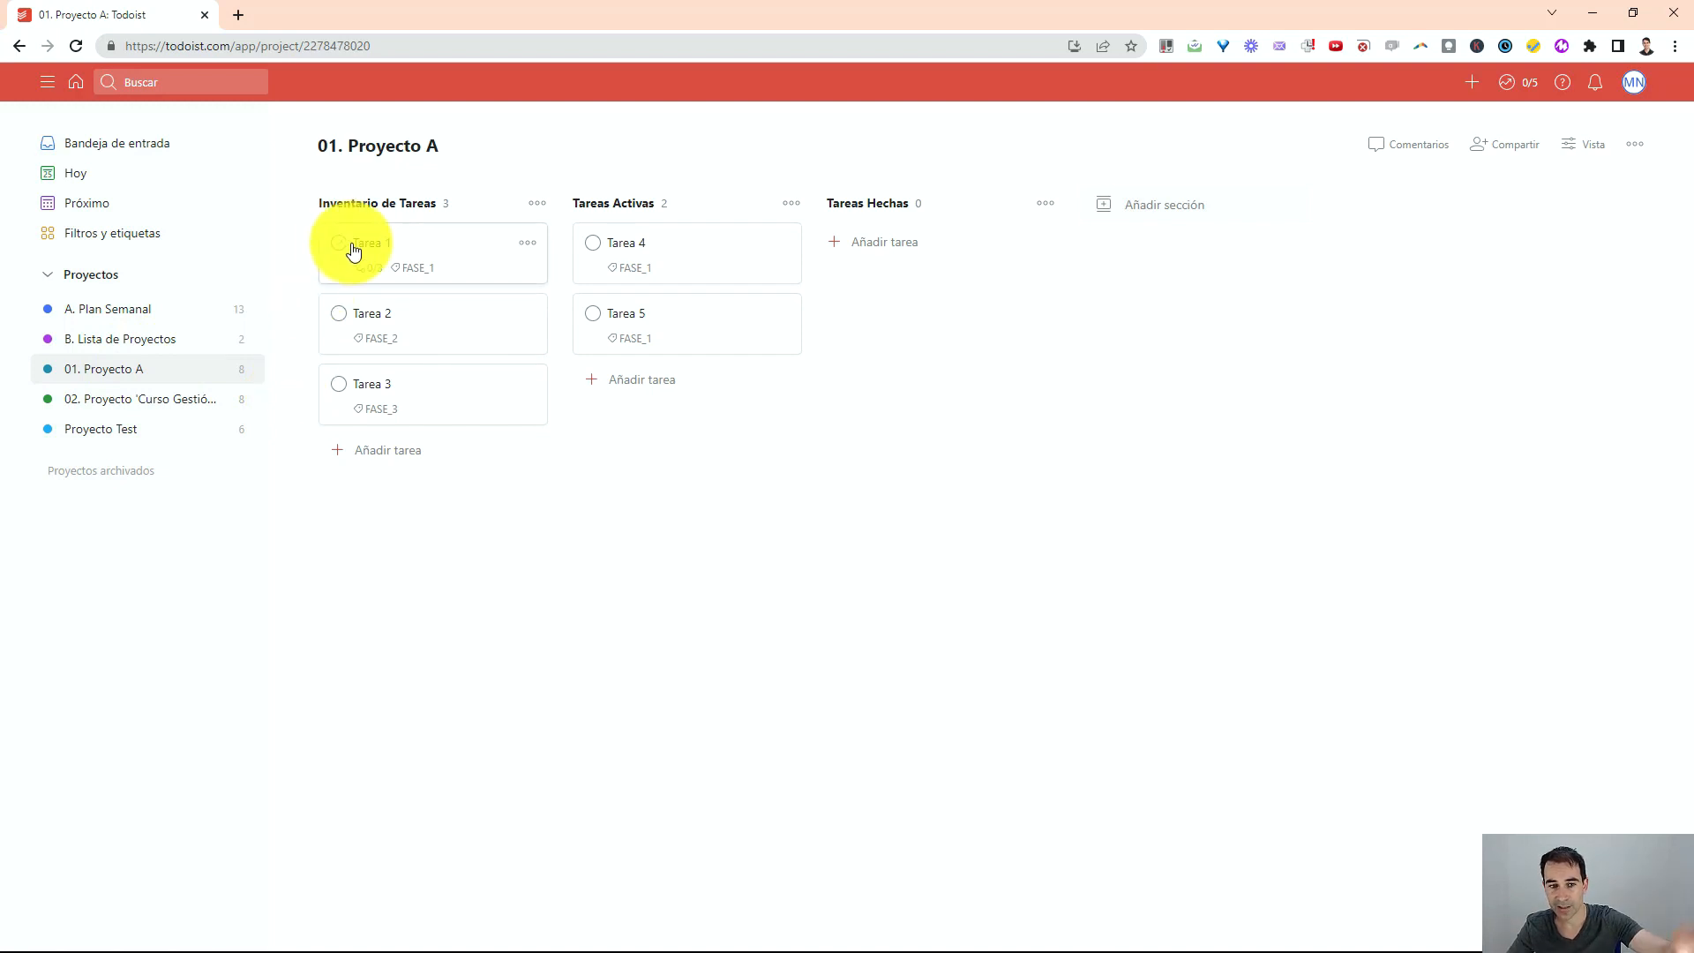
click(473, 275)
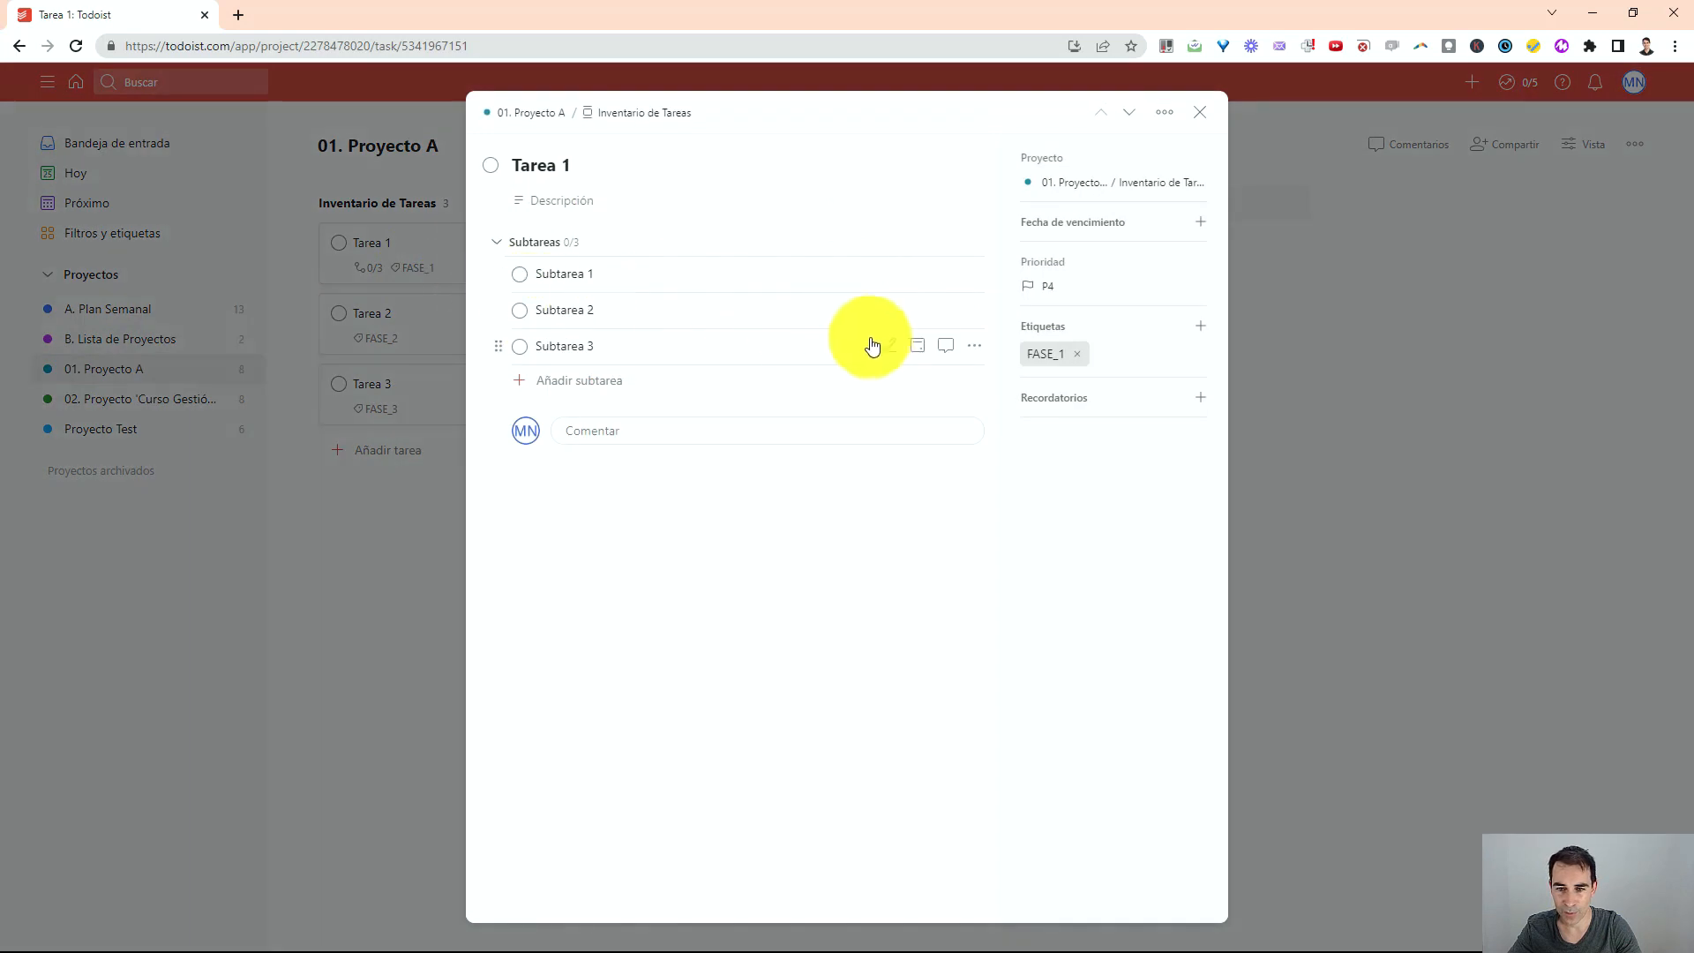
click(1091, 330)
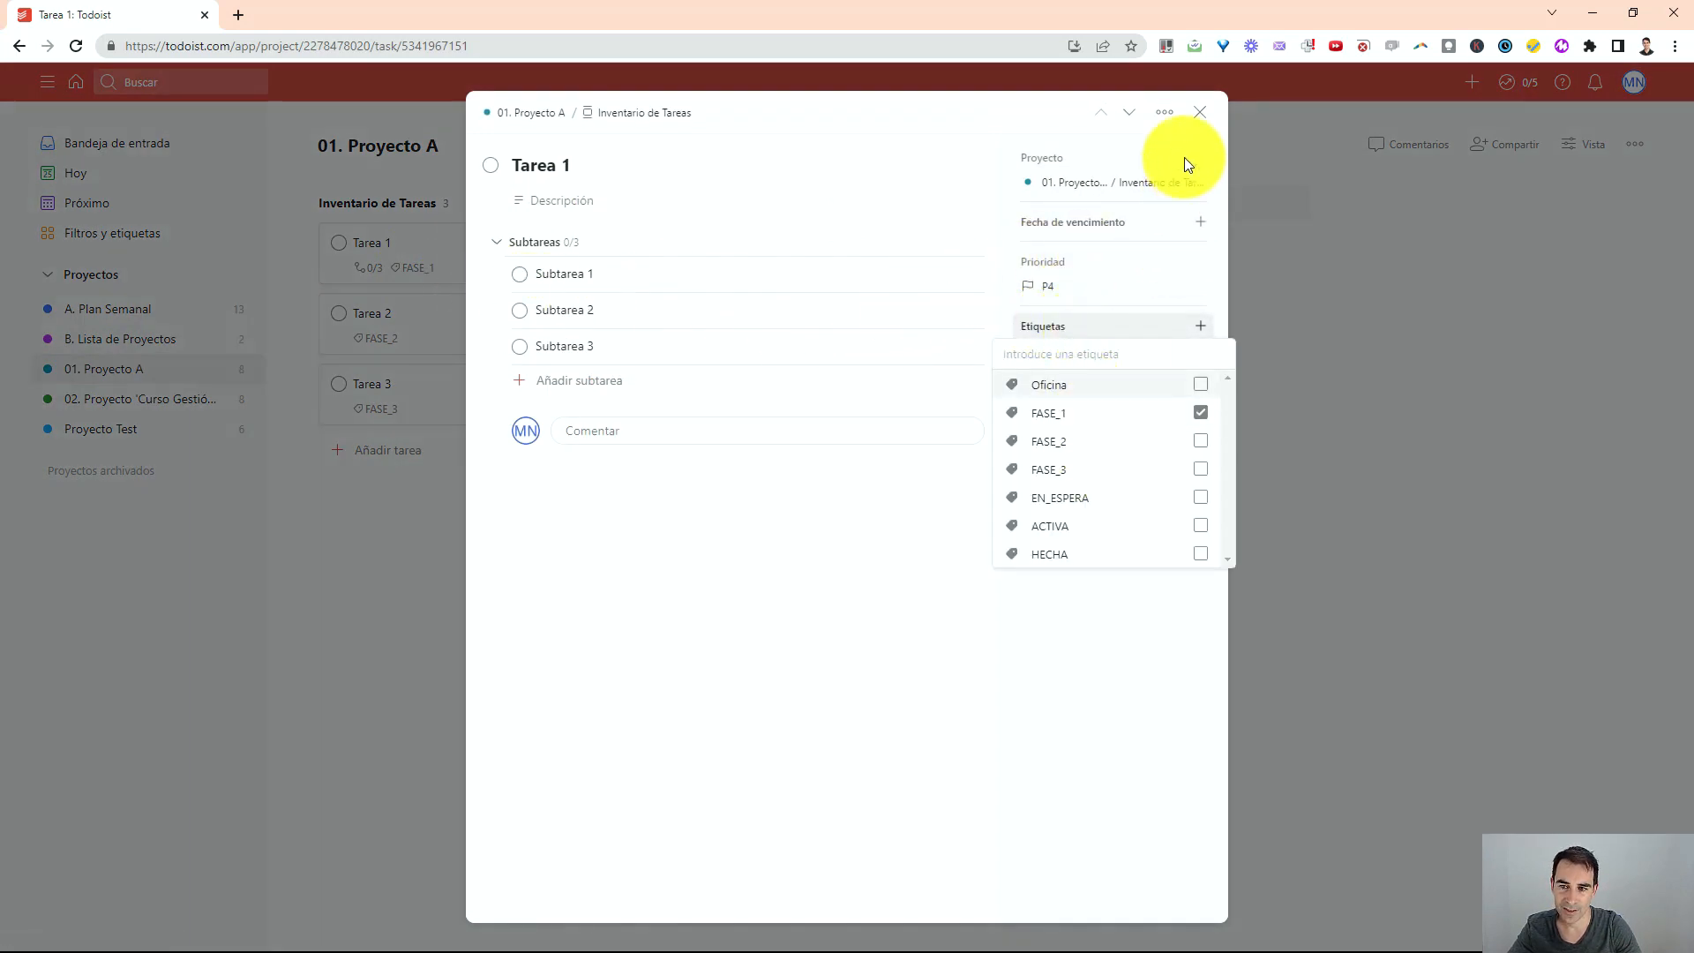
click(1093, 162)
click(1201, 113)
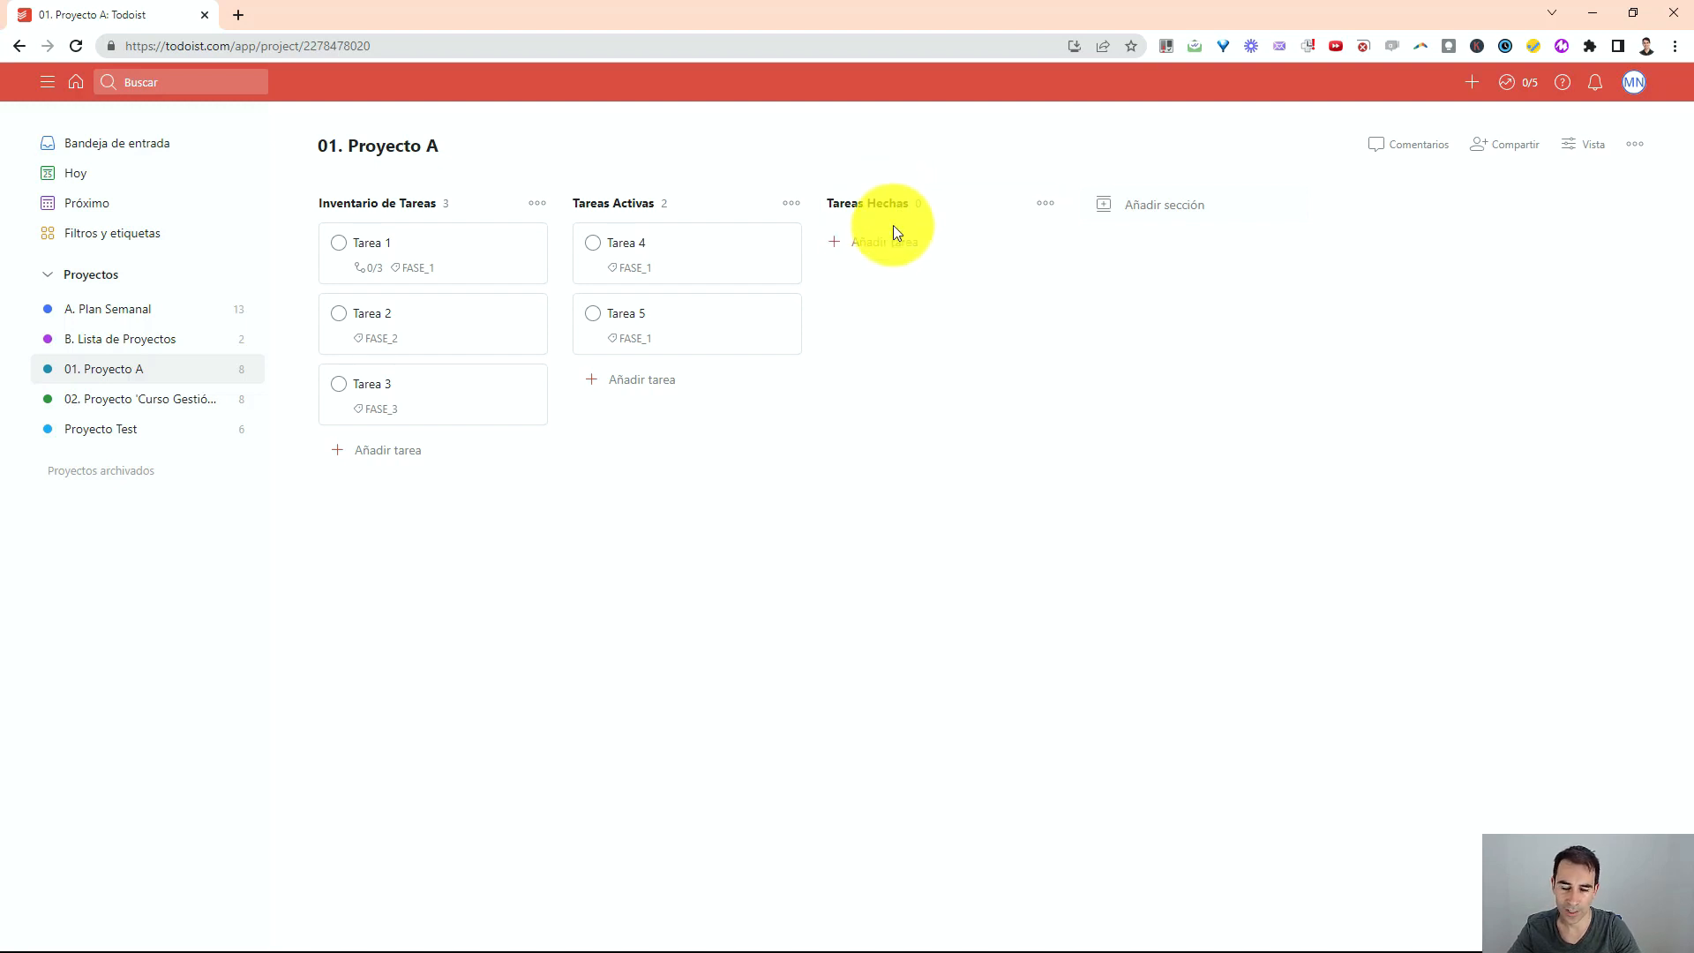
Mark Tarea 4 in Tareas Activas as completed, and undo the completion
click(593, 250)
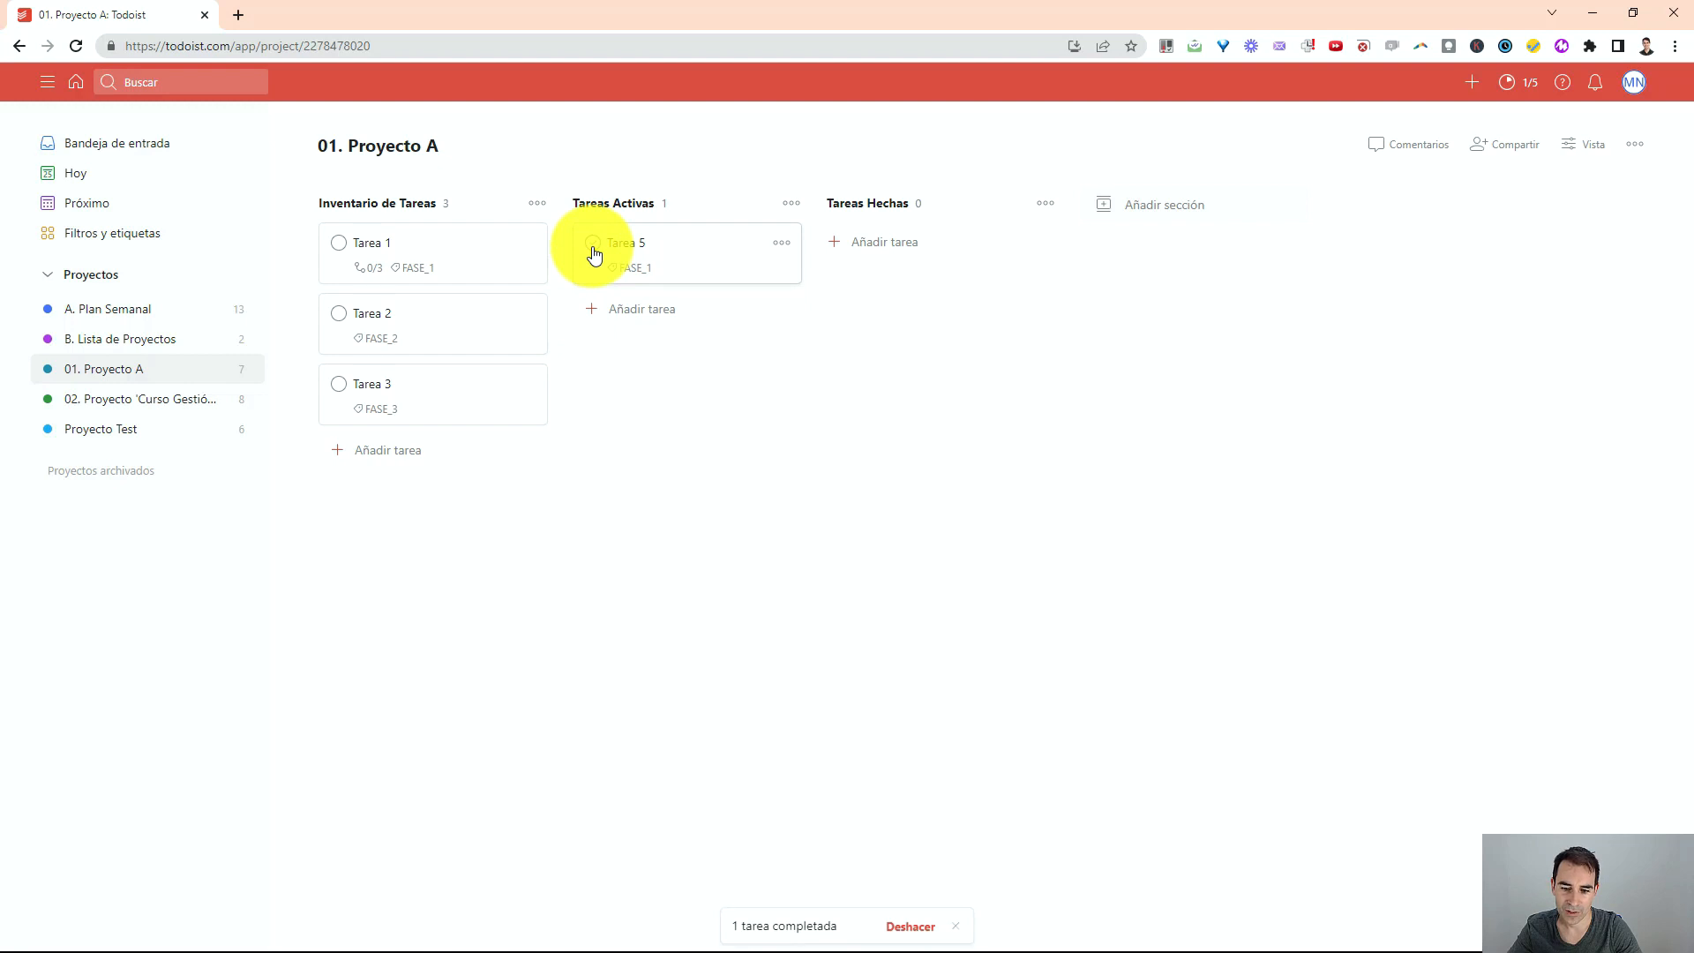
click(910, 926)
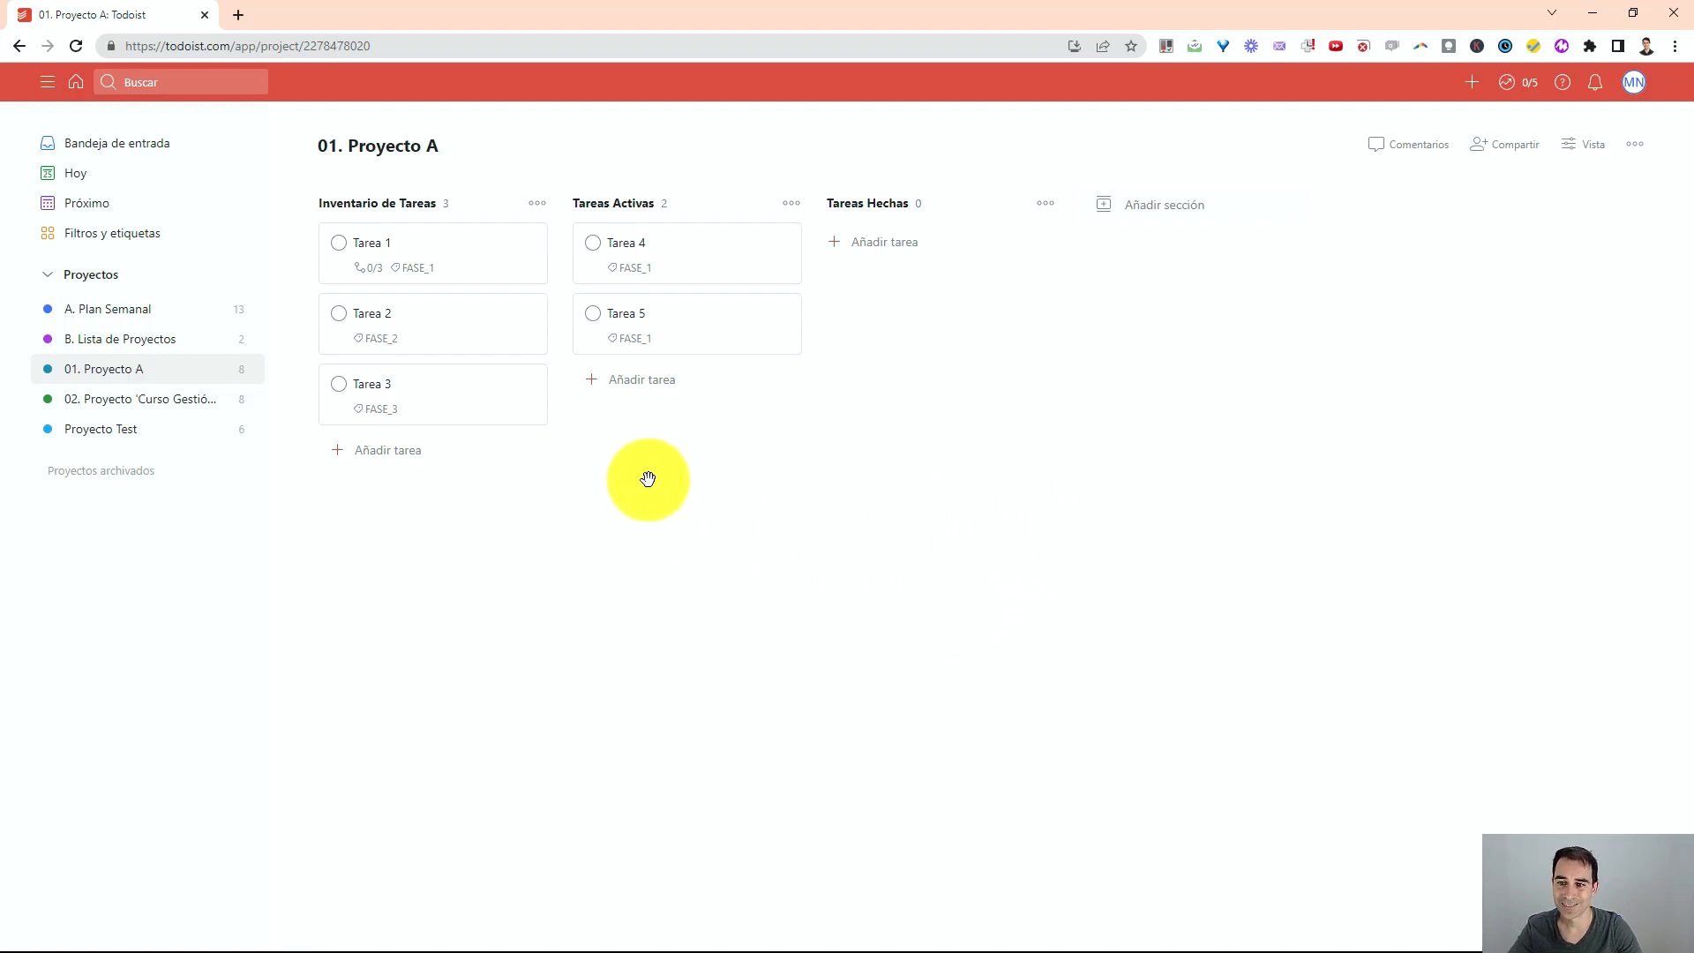
Review the 02. Proyecto, Proyecto Test and B. Lista de Proyectos boards, including the linked Conferencia task in Proyectos En Espera
click(136, 398)
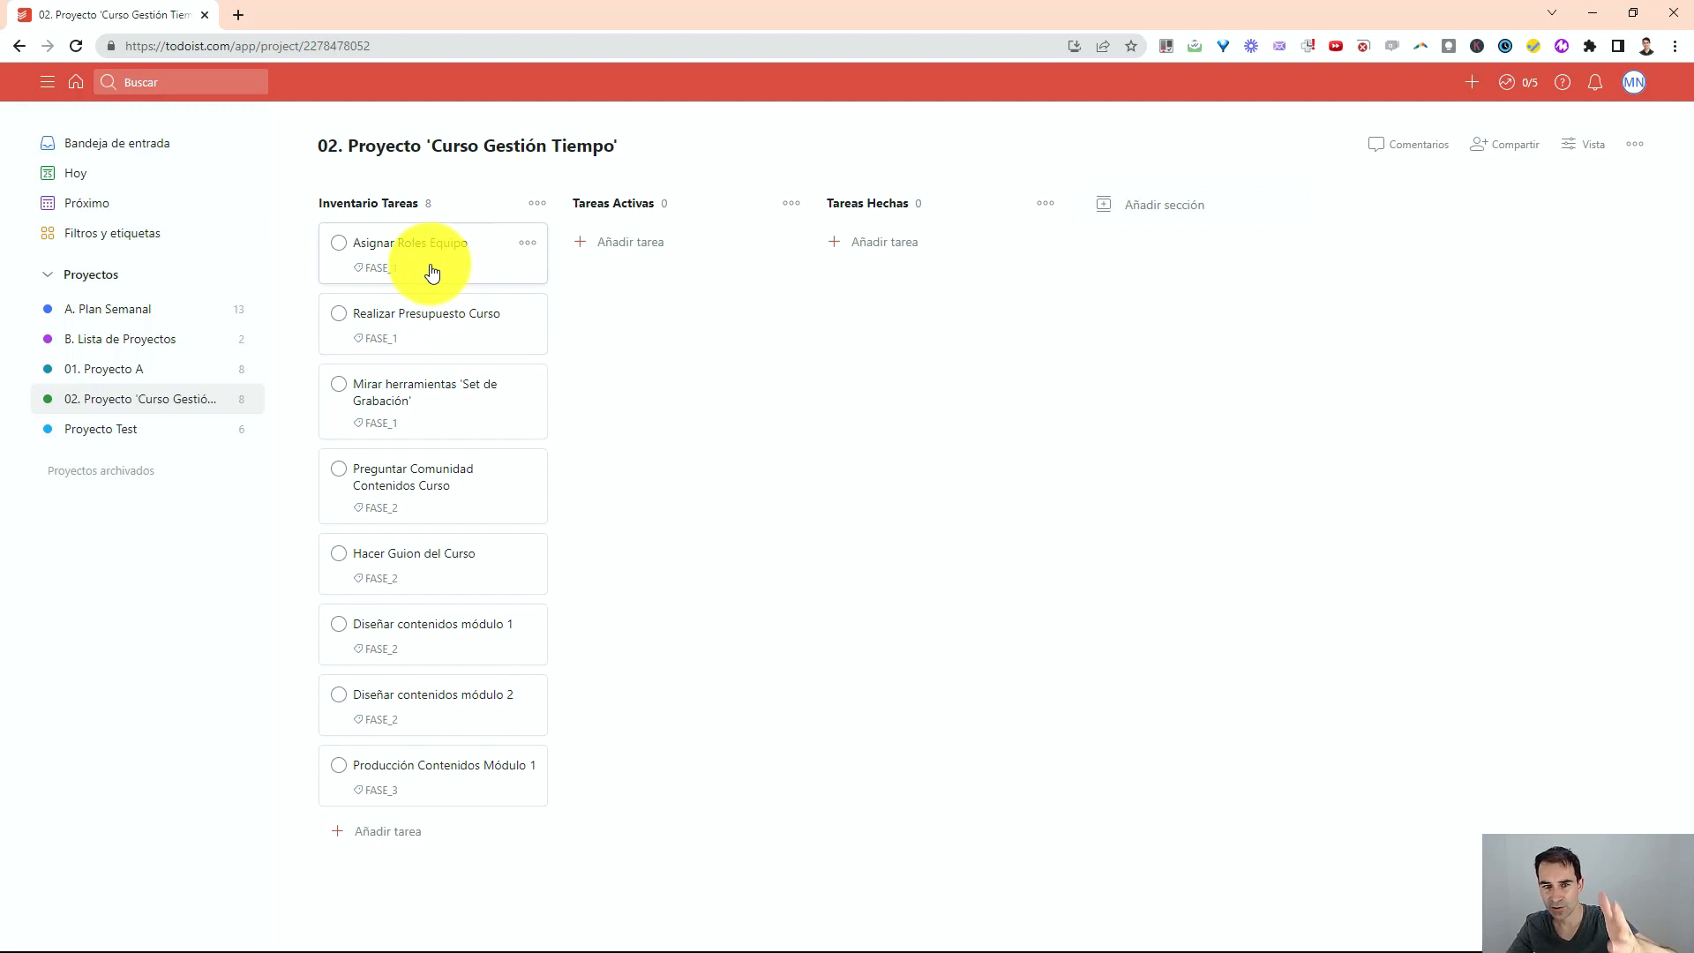
click(146, 426)
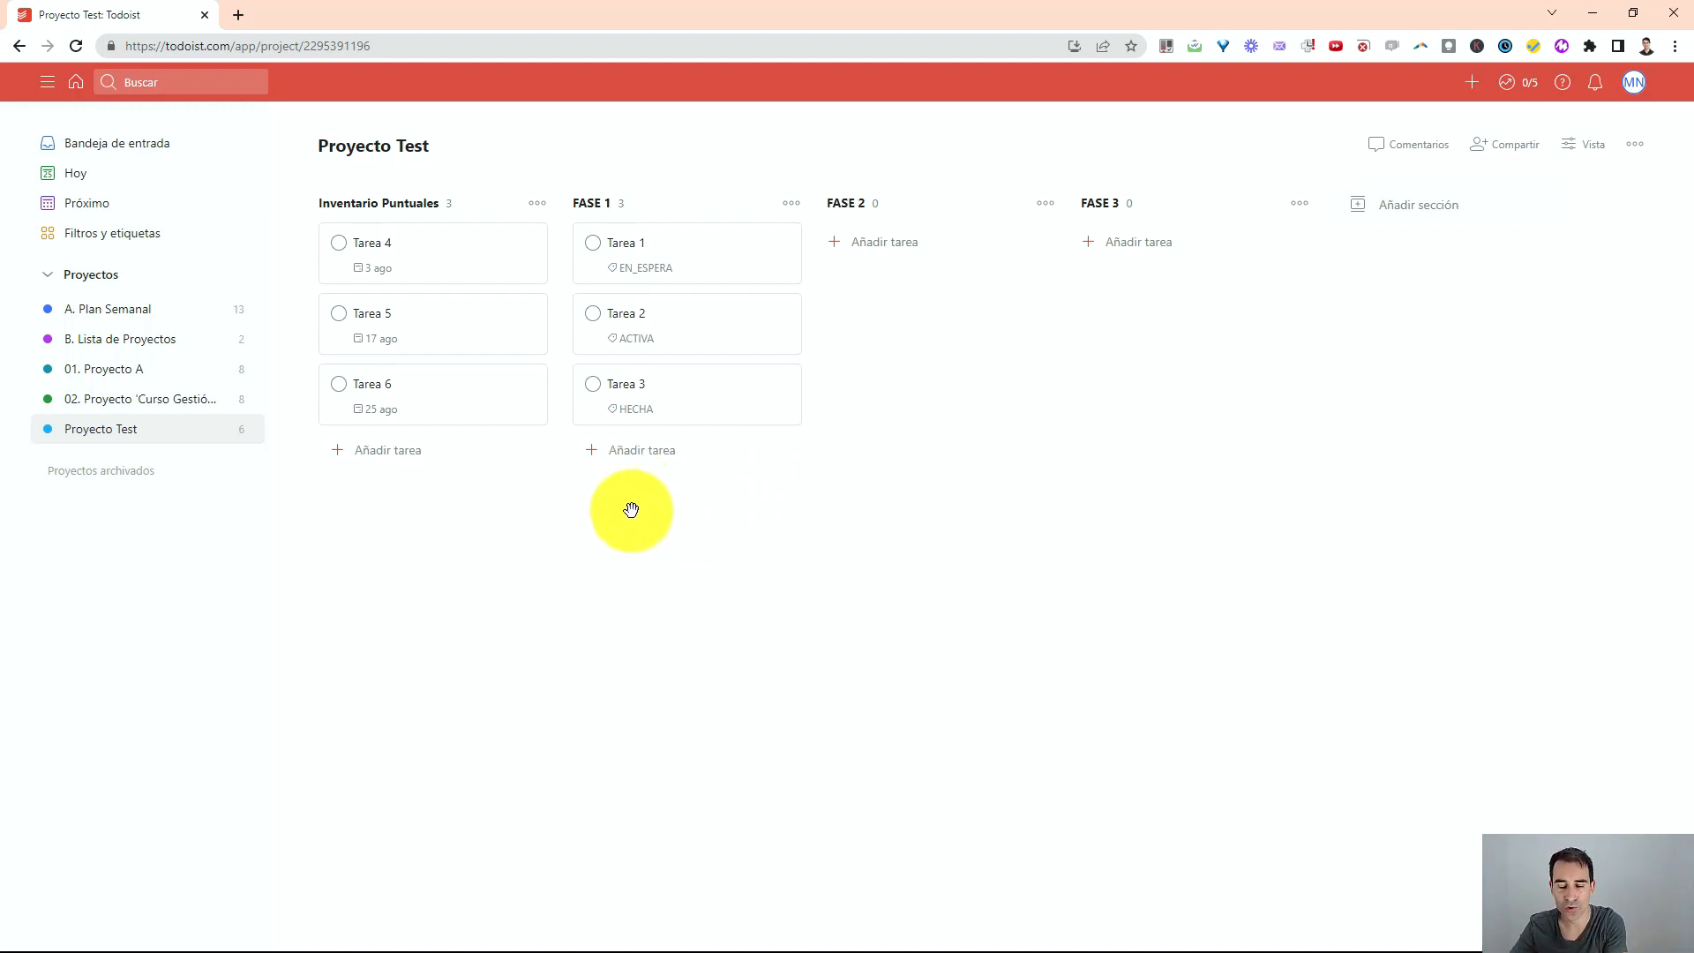
click(129, 341)
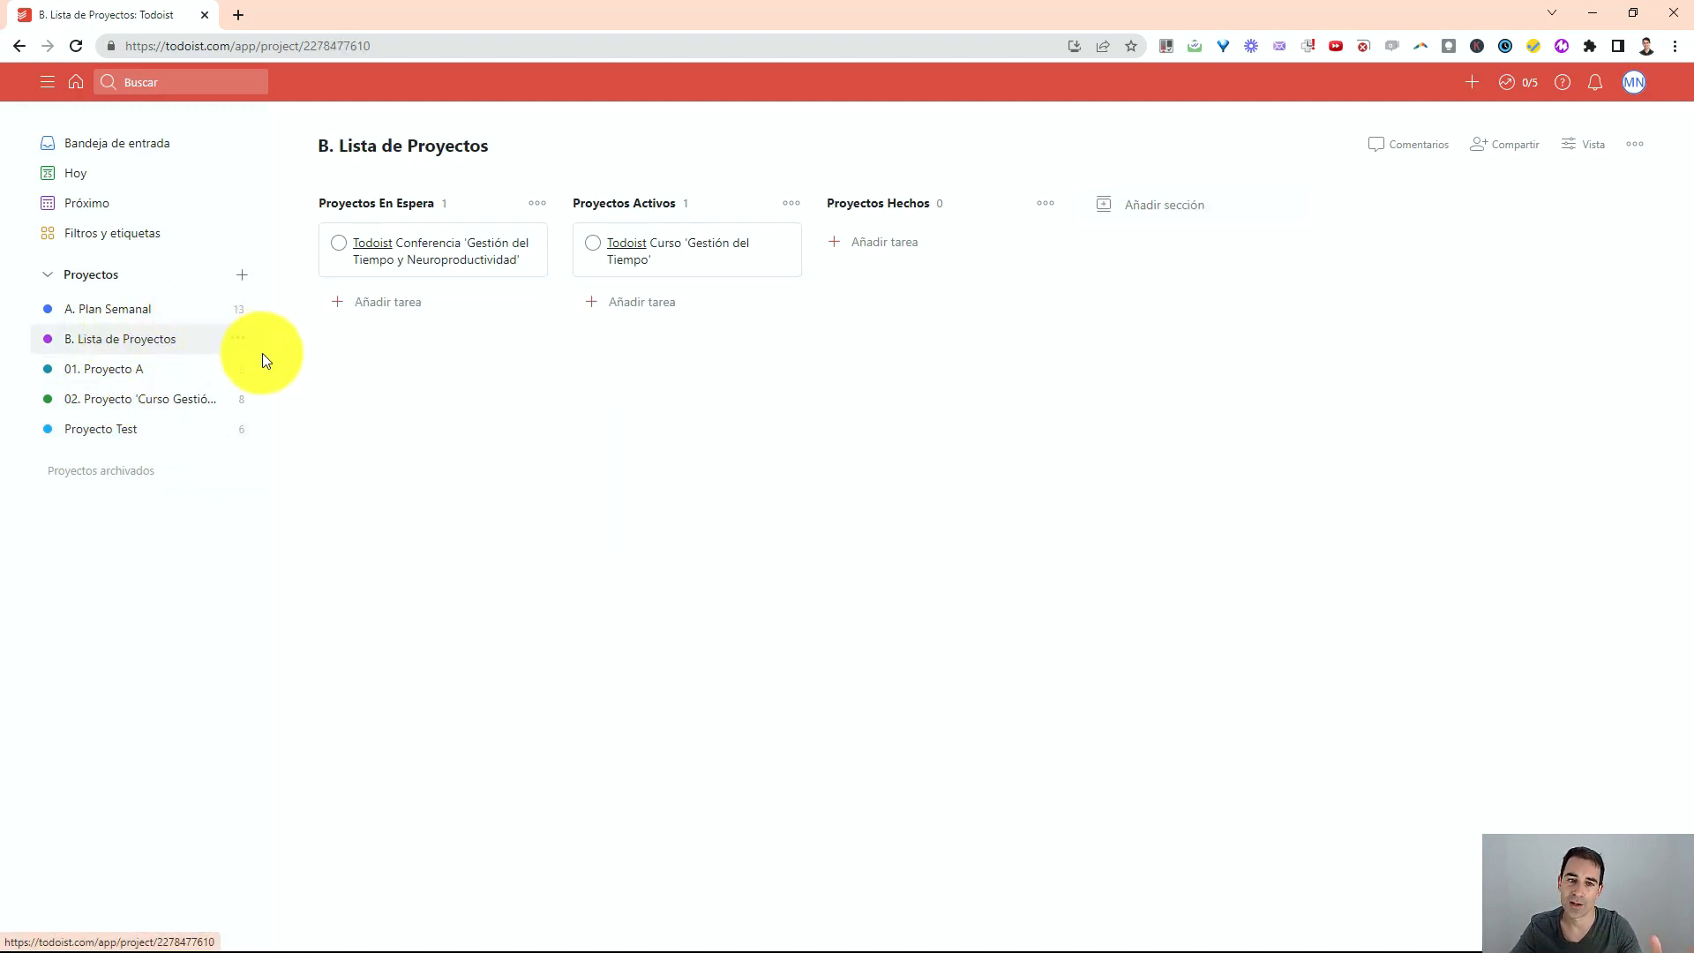
click(461, 263)
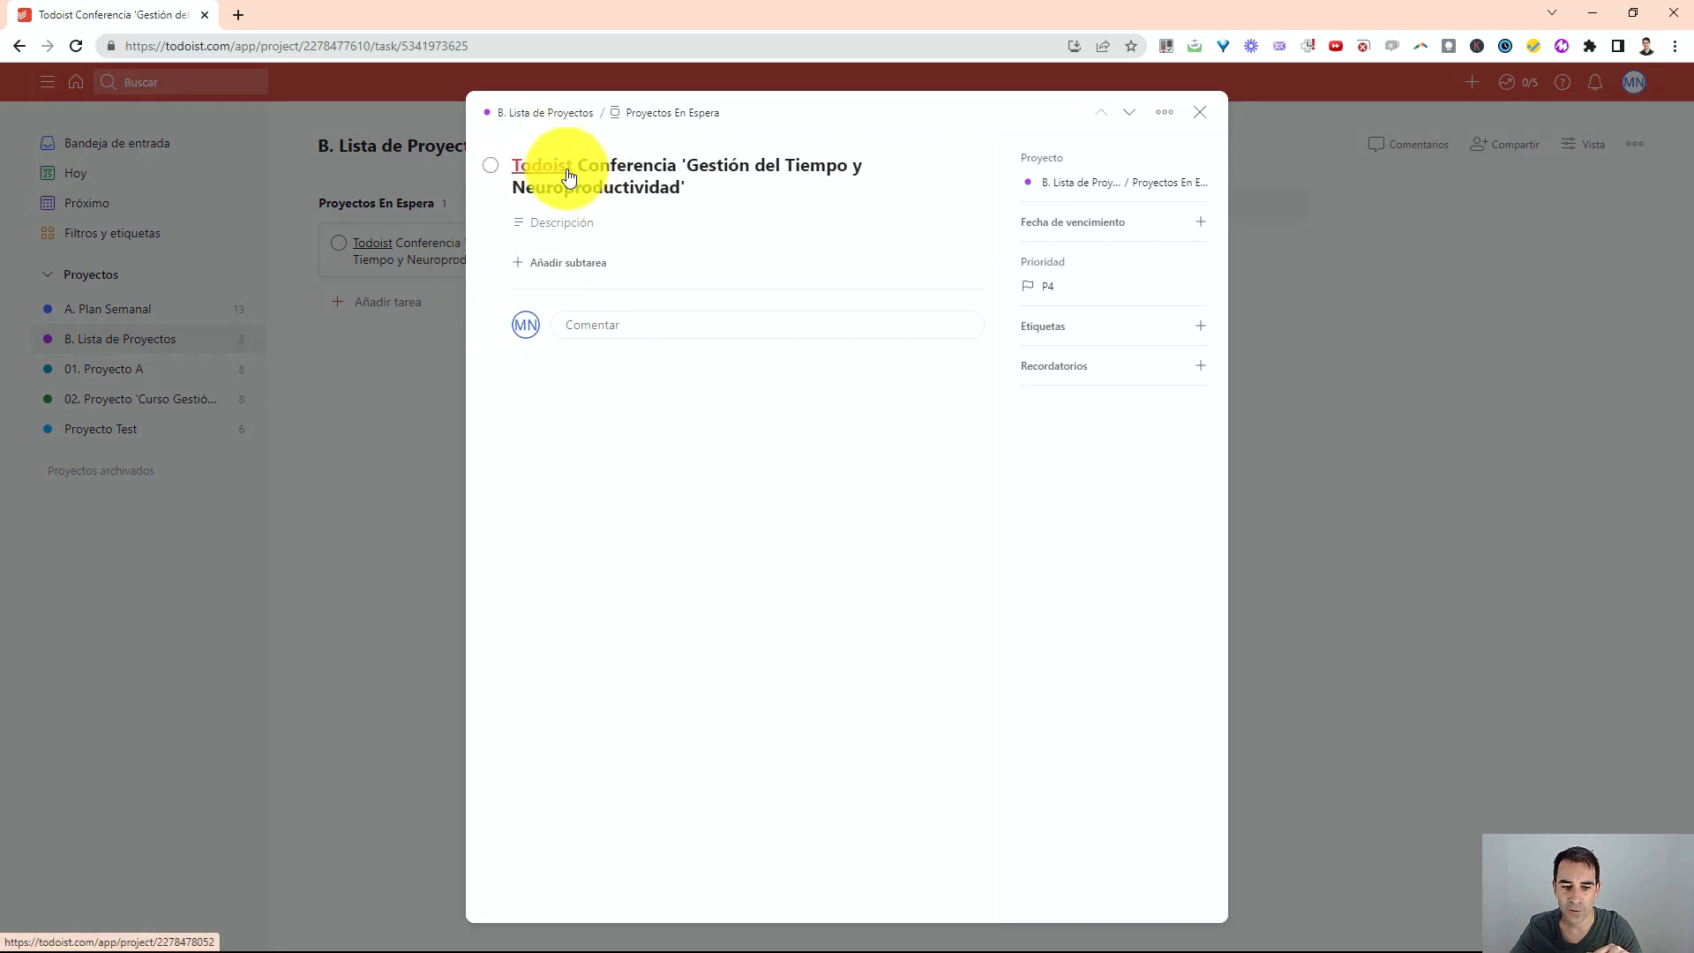
click(1199, 112)
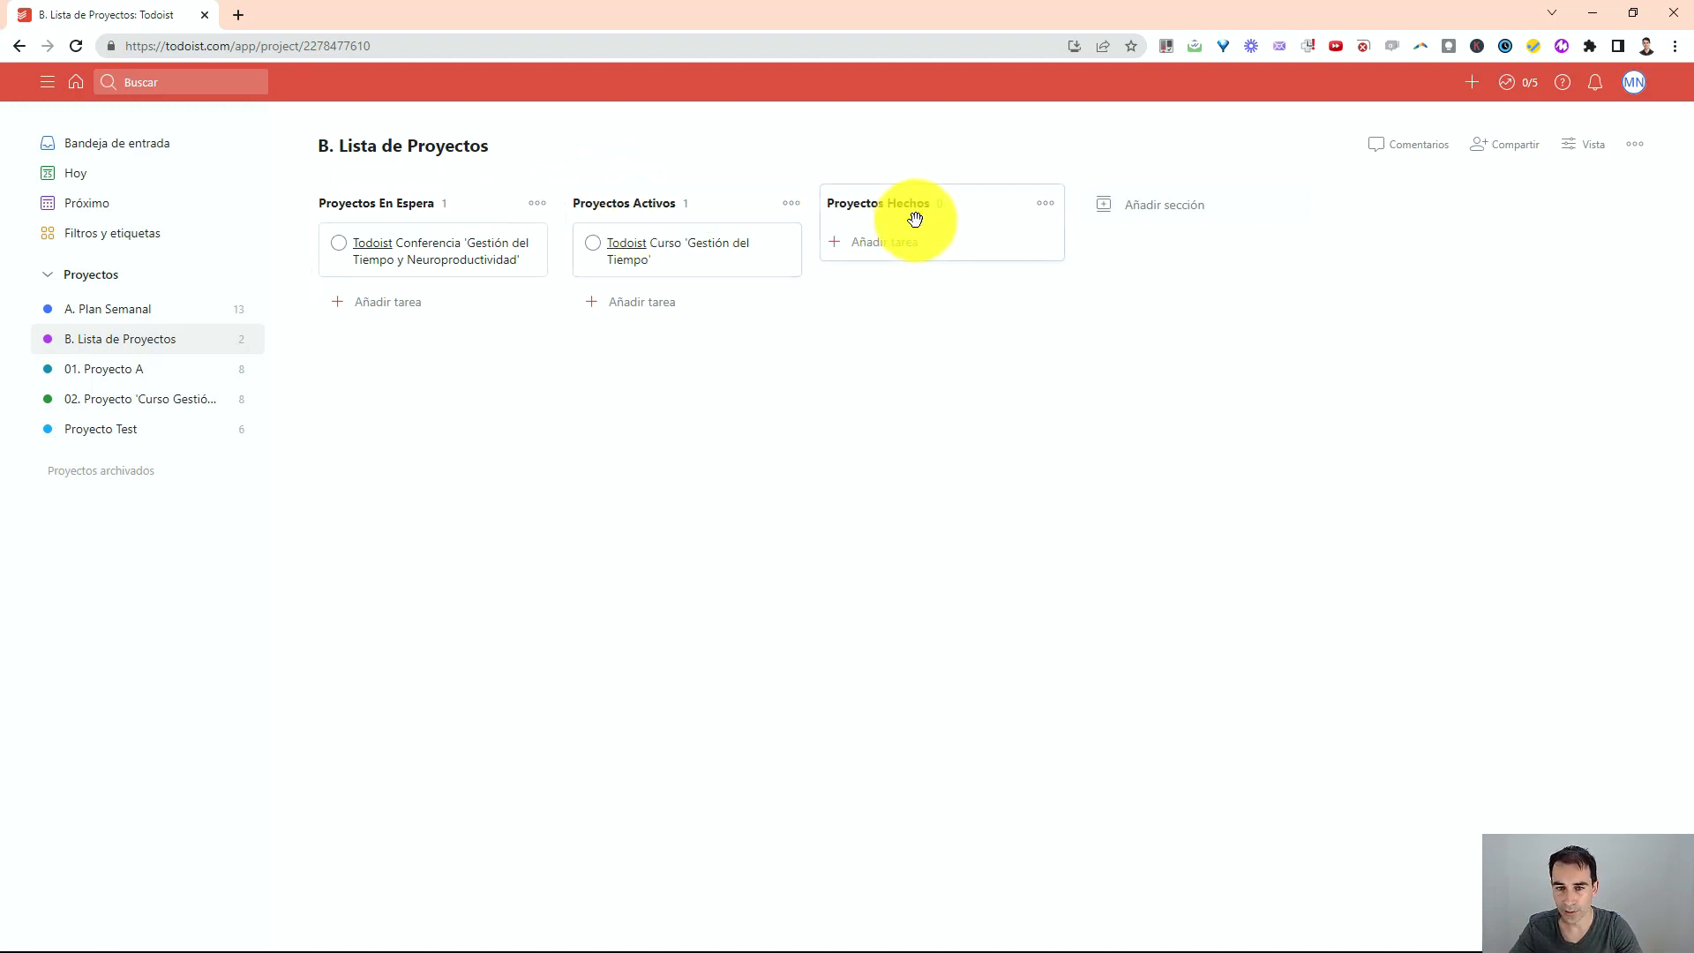
Add a task to Proyectos En Espera in B. Lista de Proyectos using the web address of 02. Proyecto 'Curso Gestión Tiempo' as its name
click(160, 404)
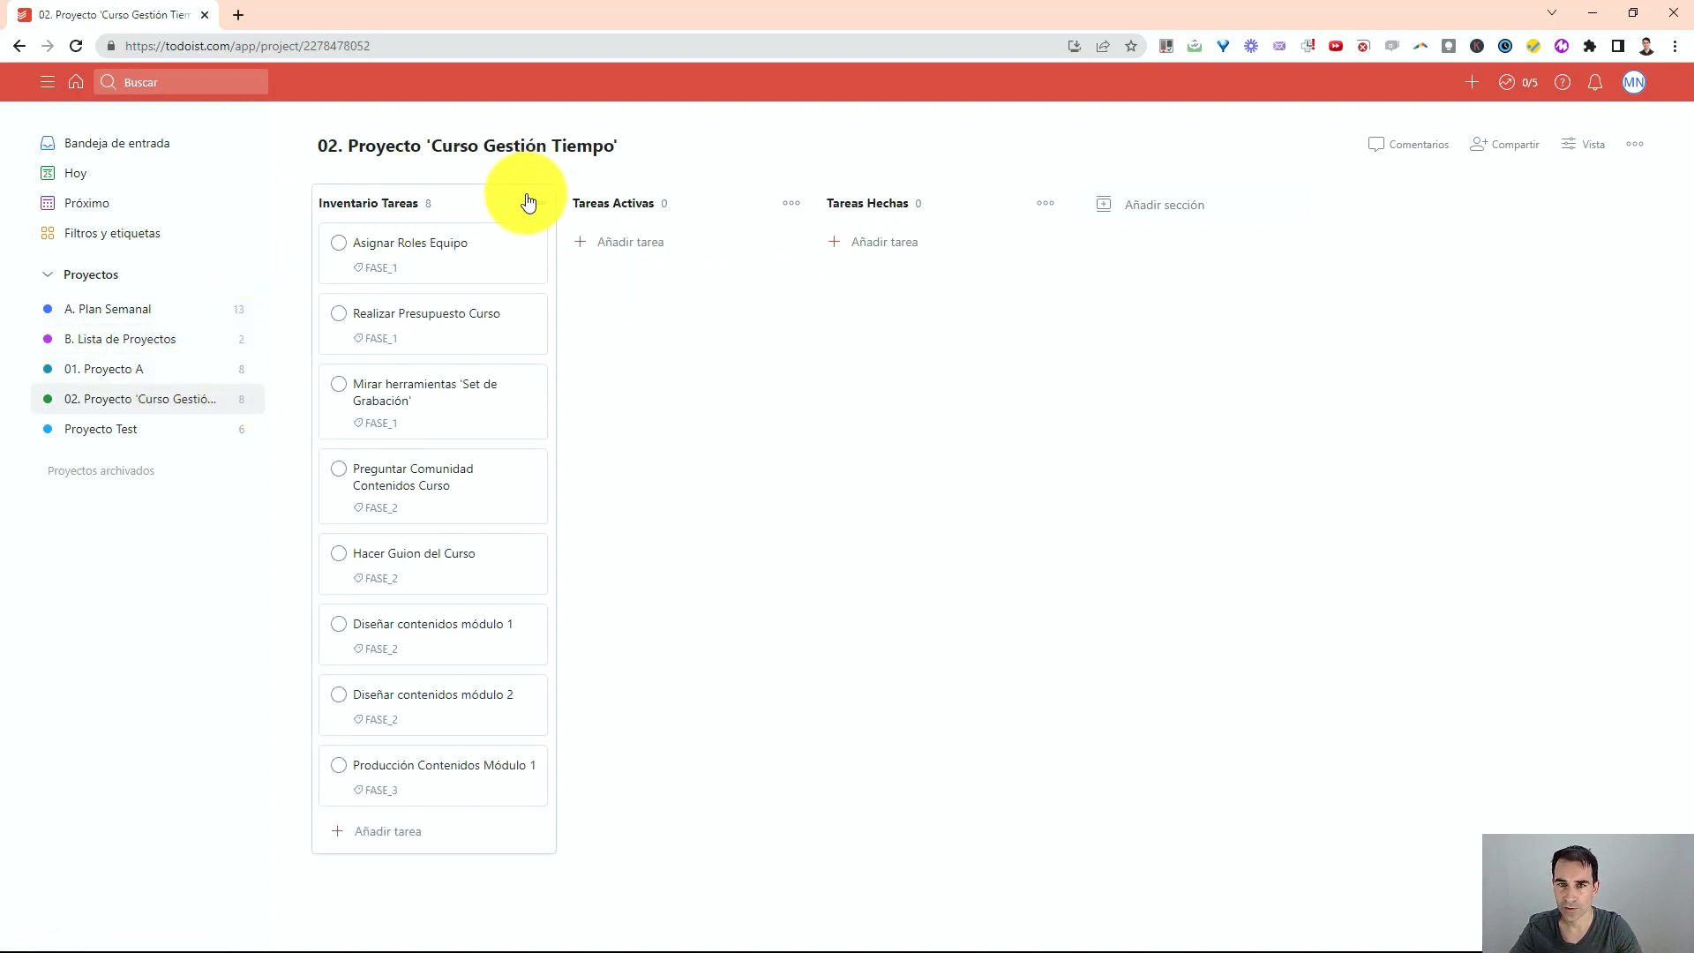
click(254, 56)
key(ctrl+c)
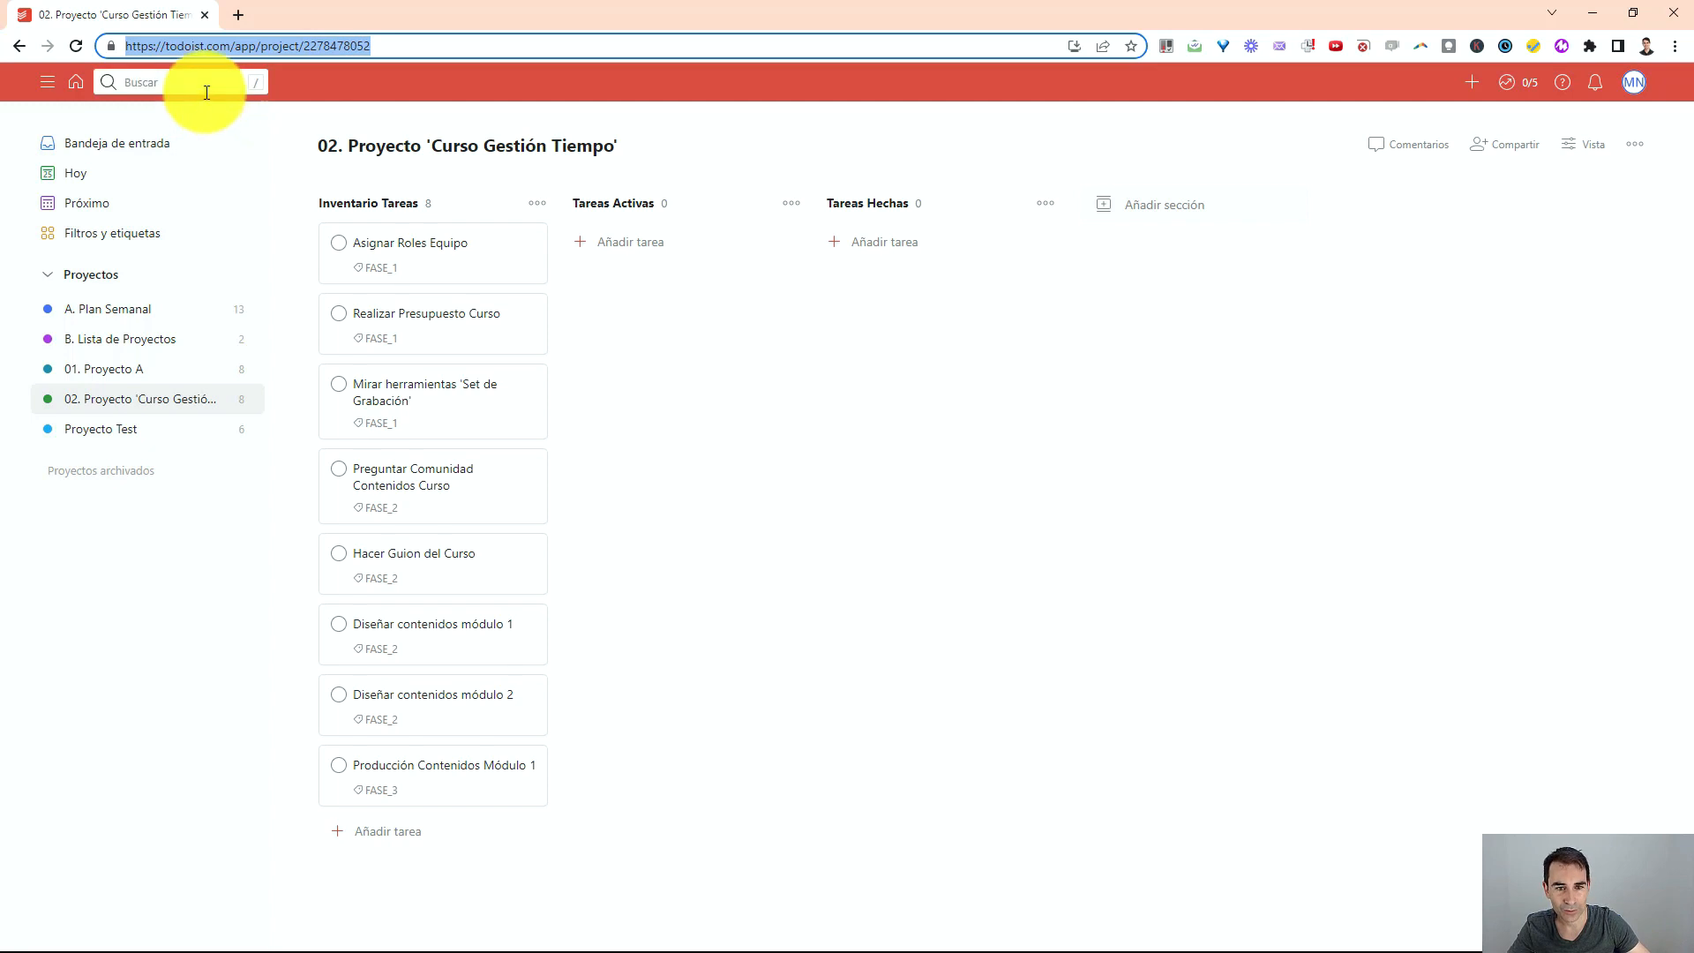
click(143, 339)
click(416, 314)
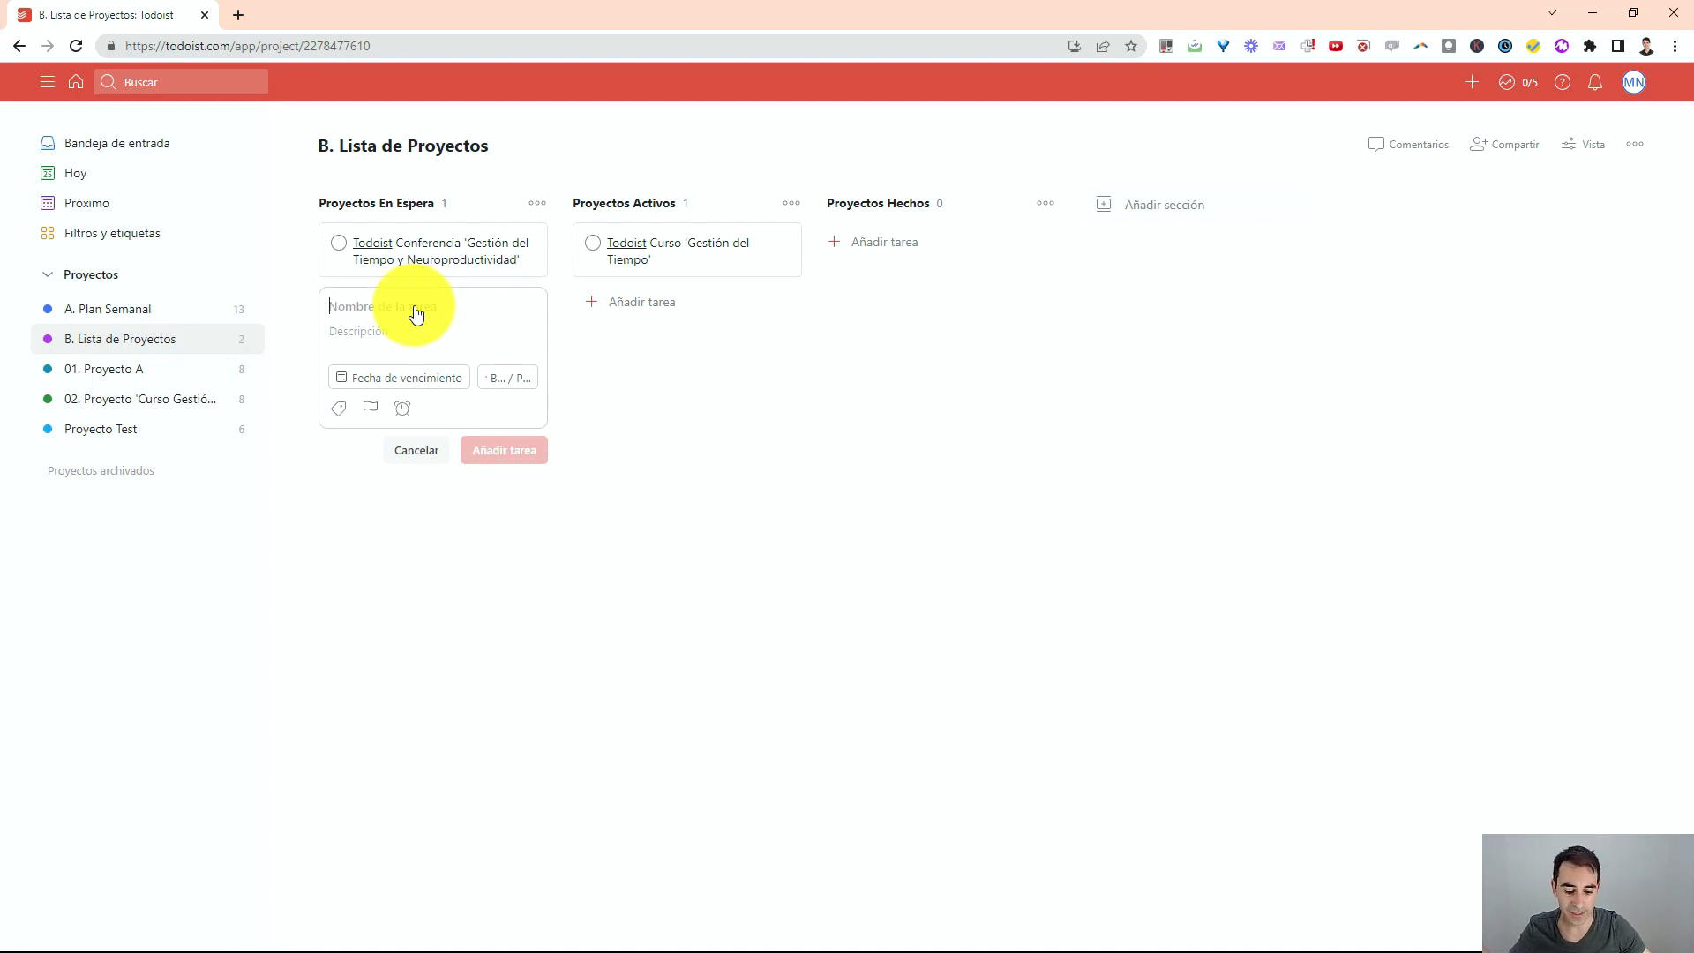
key(ctrl+v)
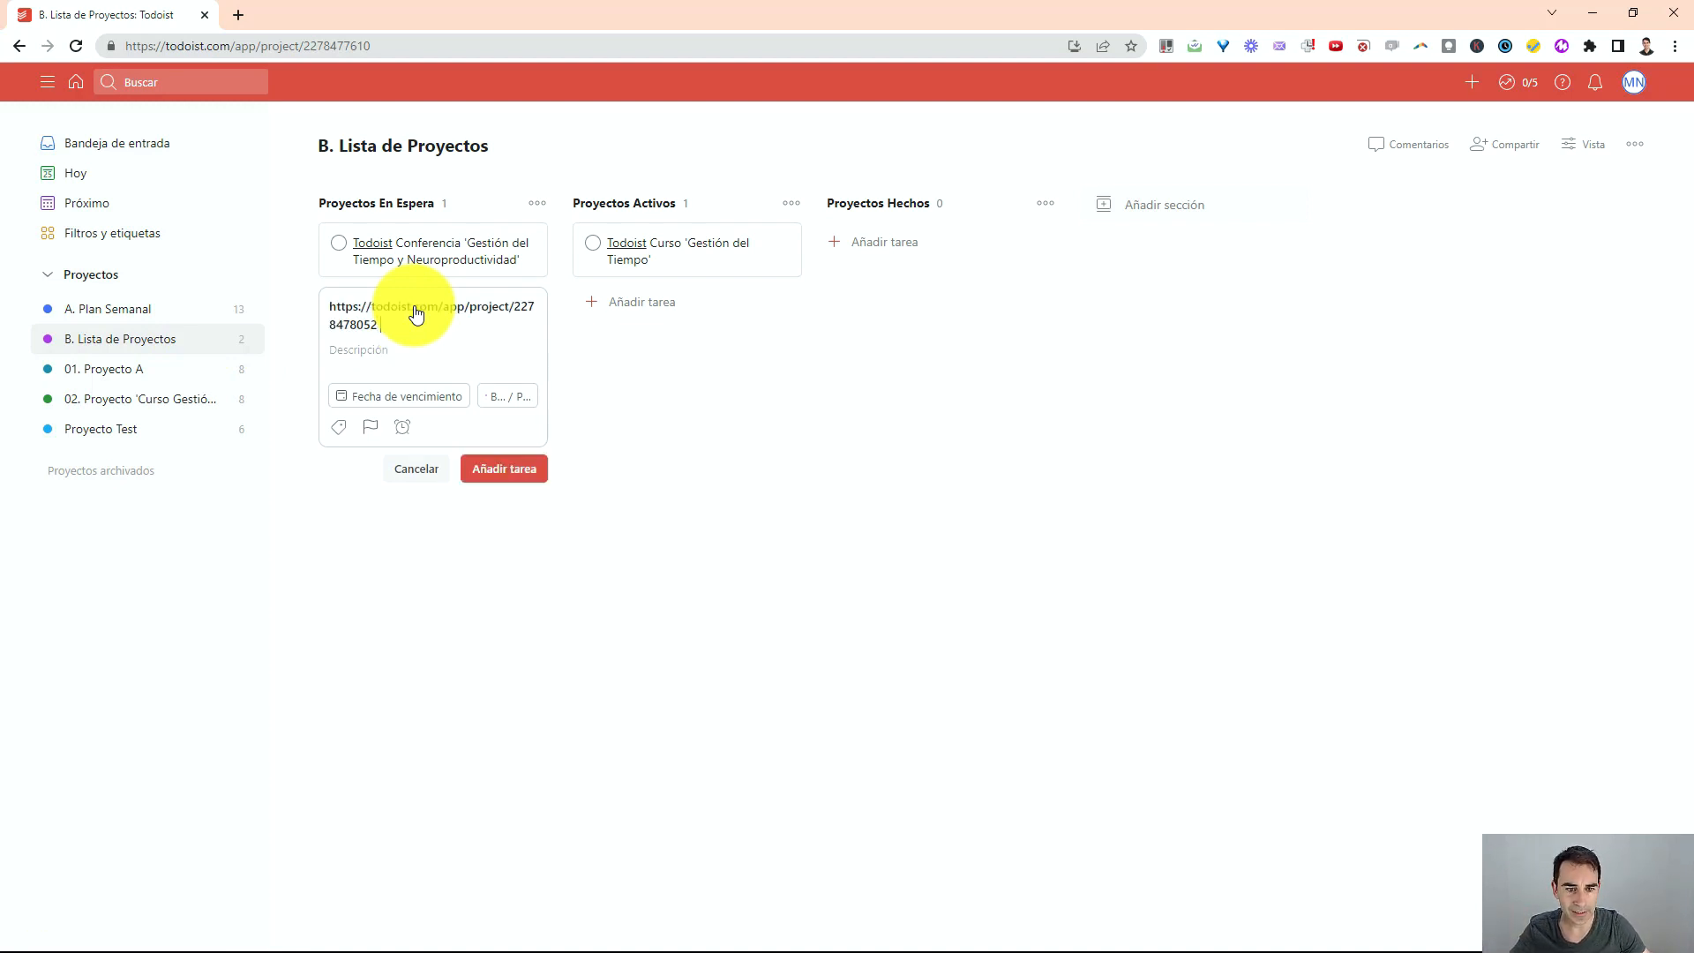
click(474, 469)
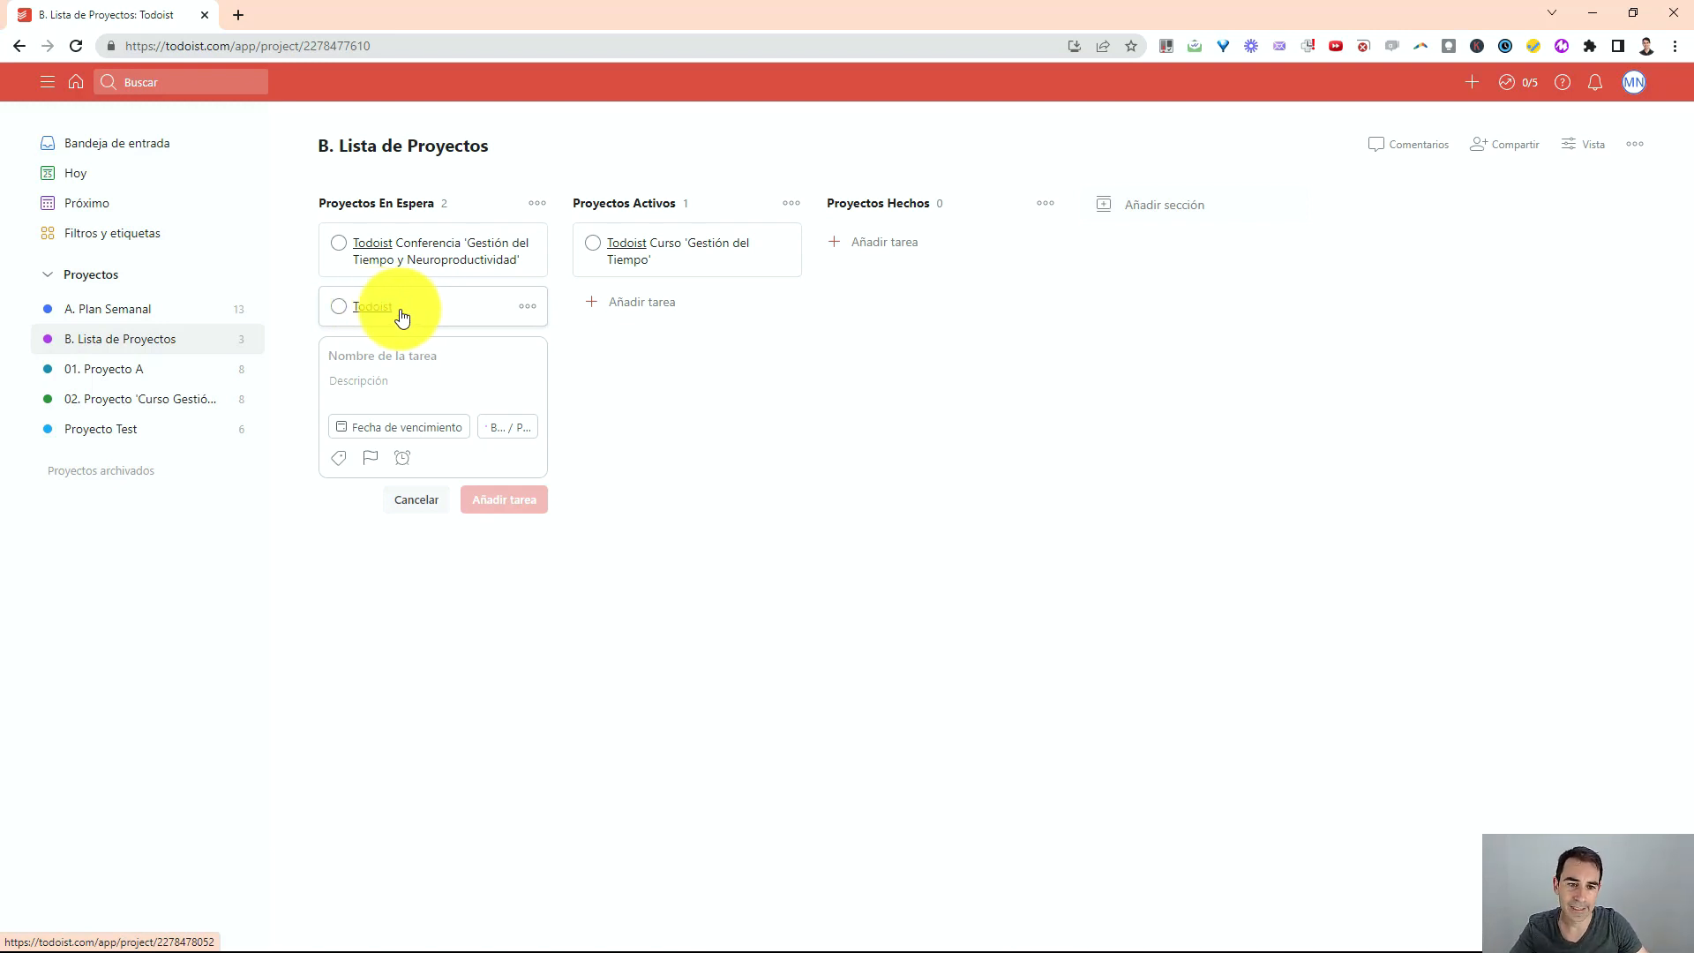
Append "Curso -gesti'on del tiempo-" after the link in the new Proyectos En Espera task's name and save it
click(420, 314)
click(609, 170)
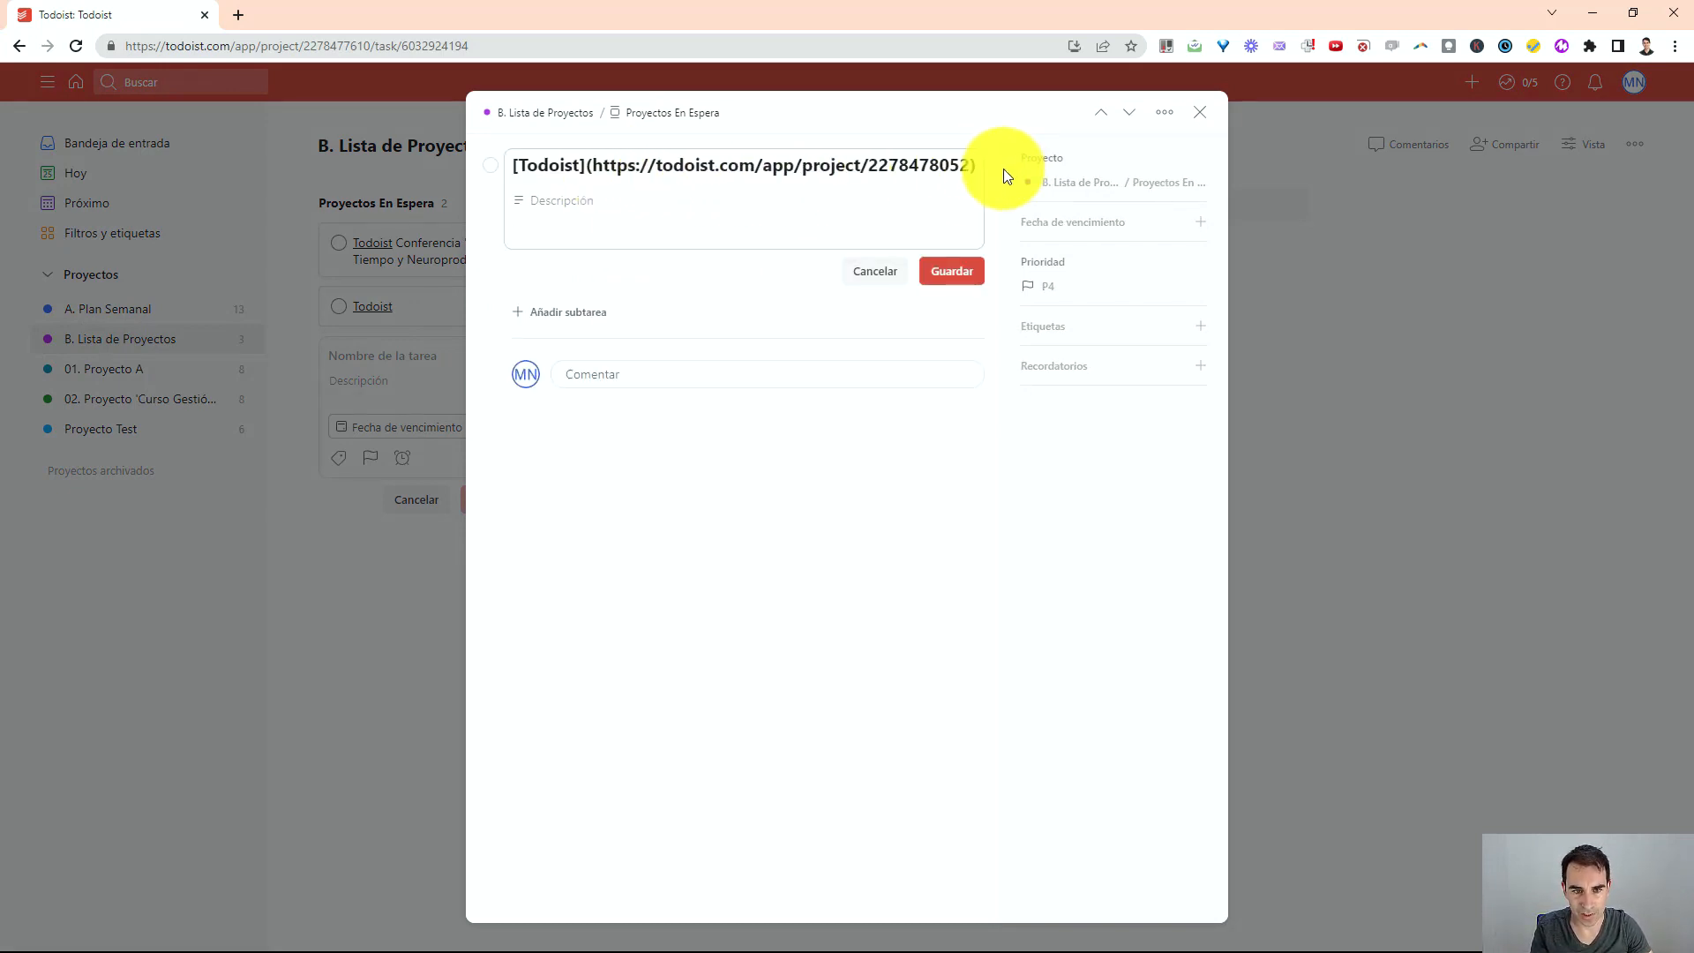
text(Curso -gesti)
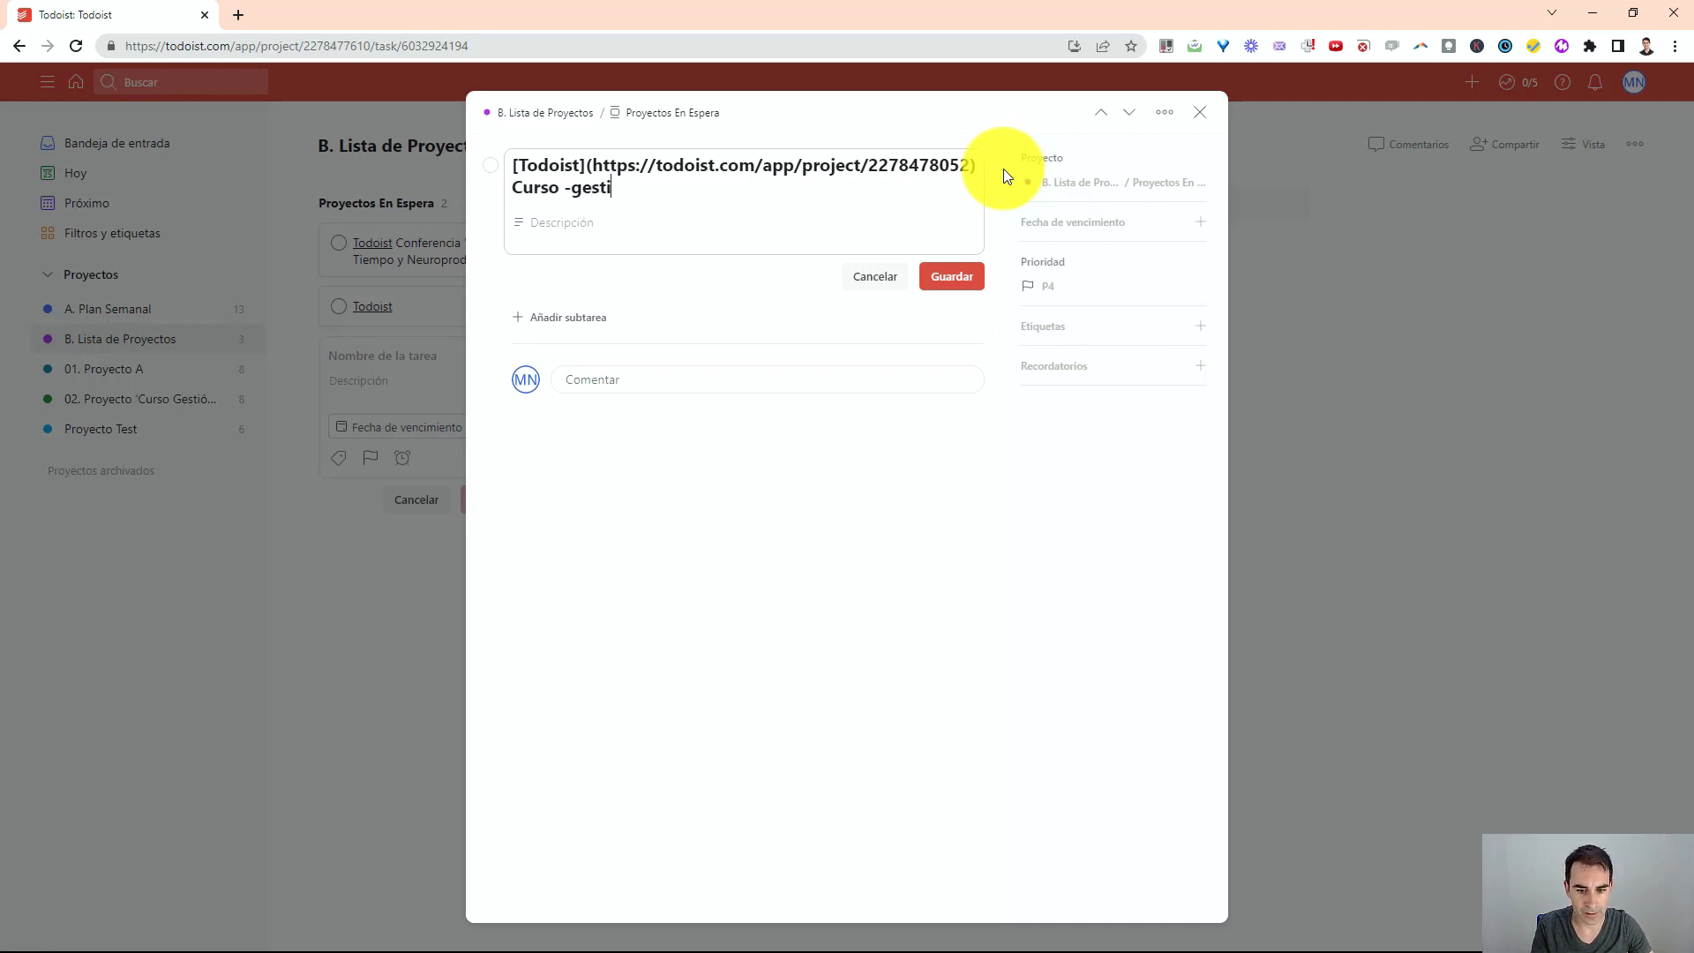
text('on del tiempo-)
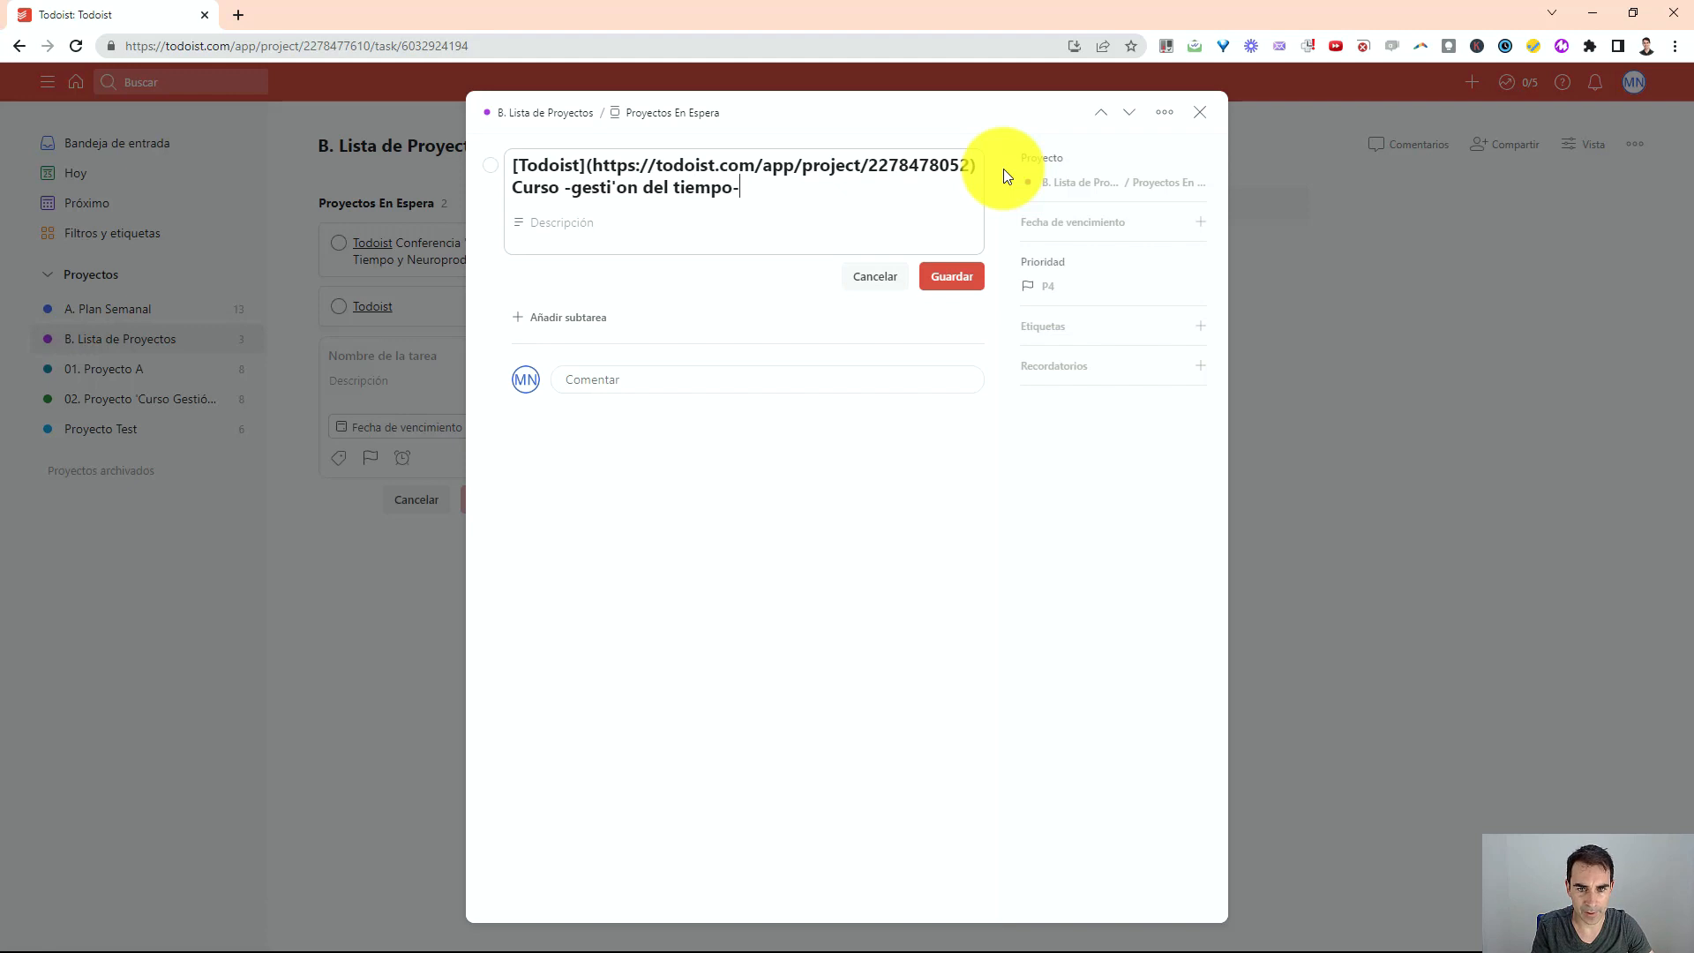
click(951, 276)
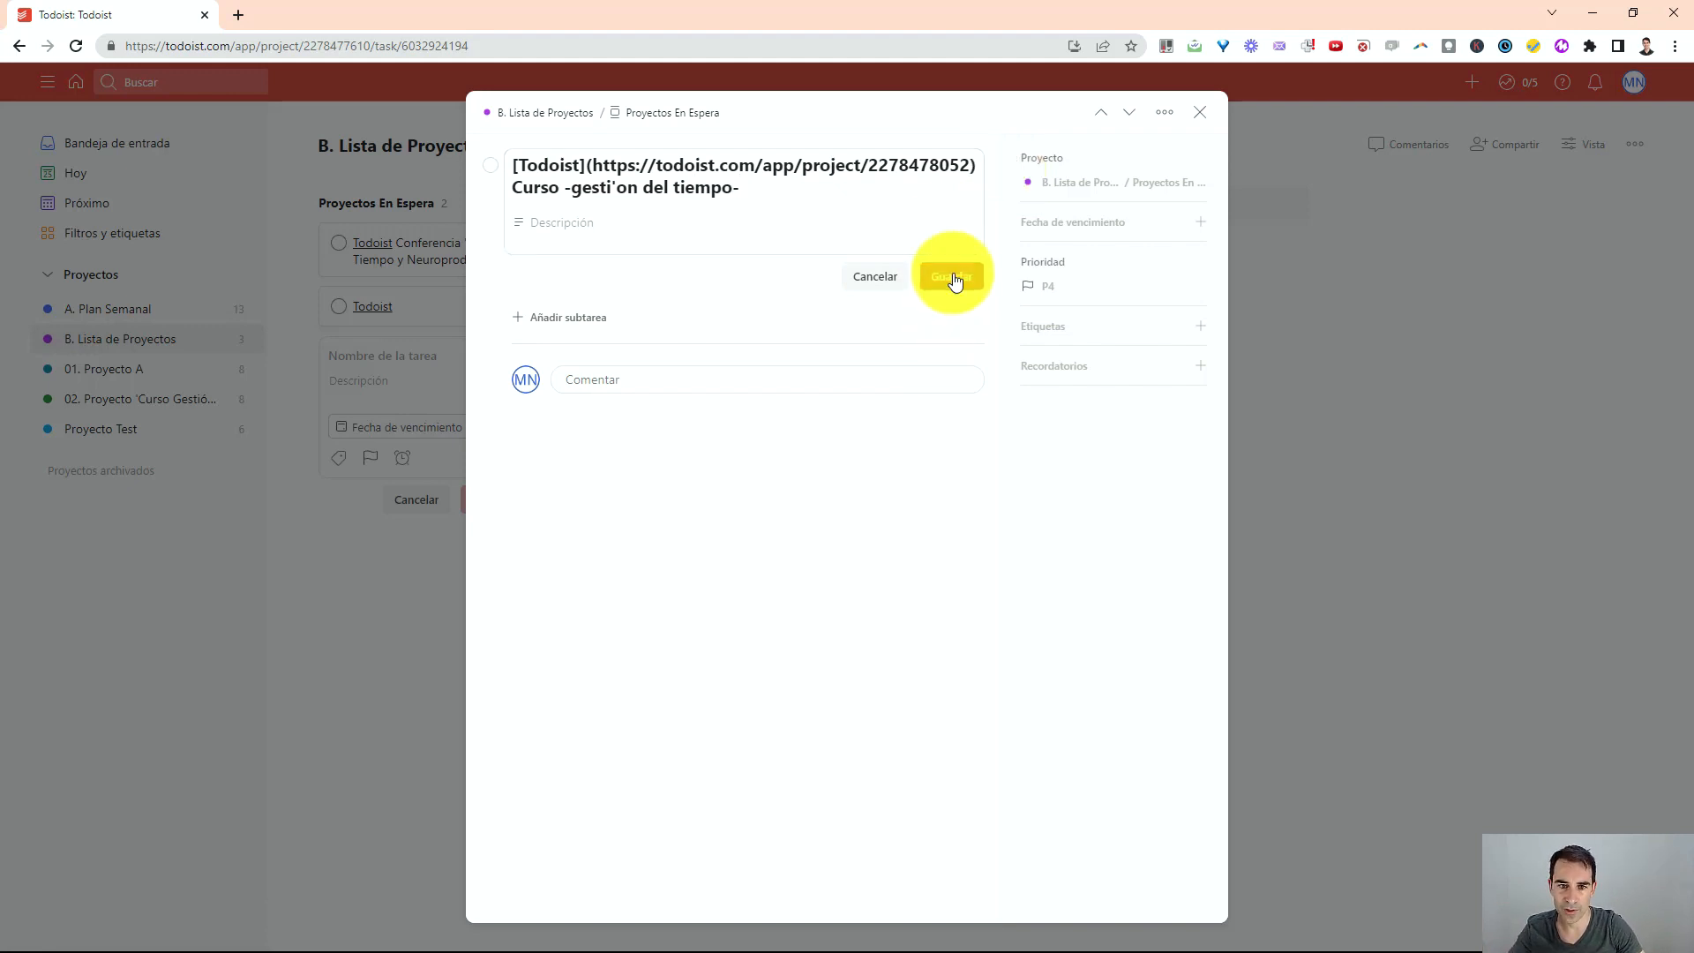
click(1201, 114)
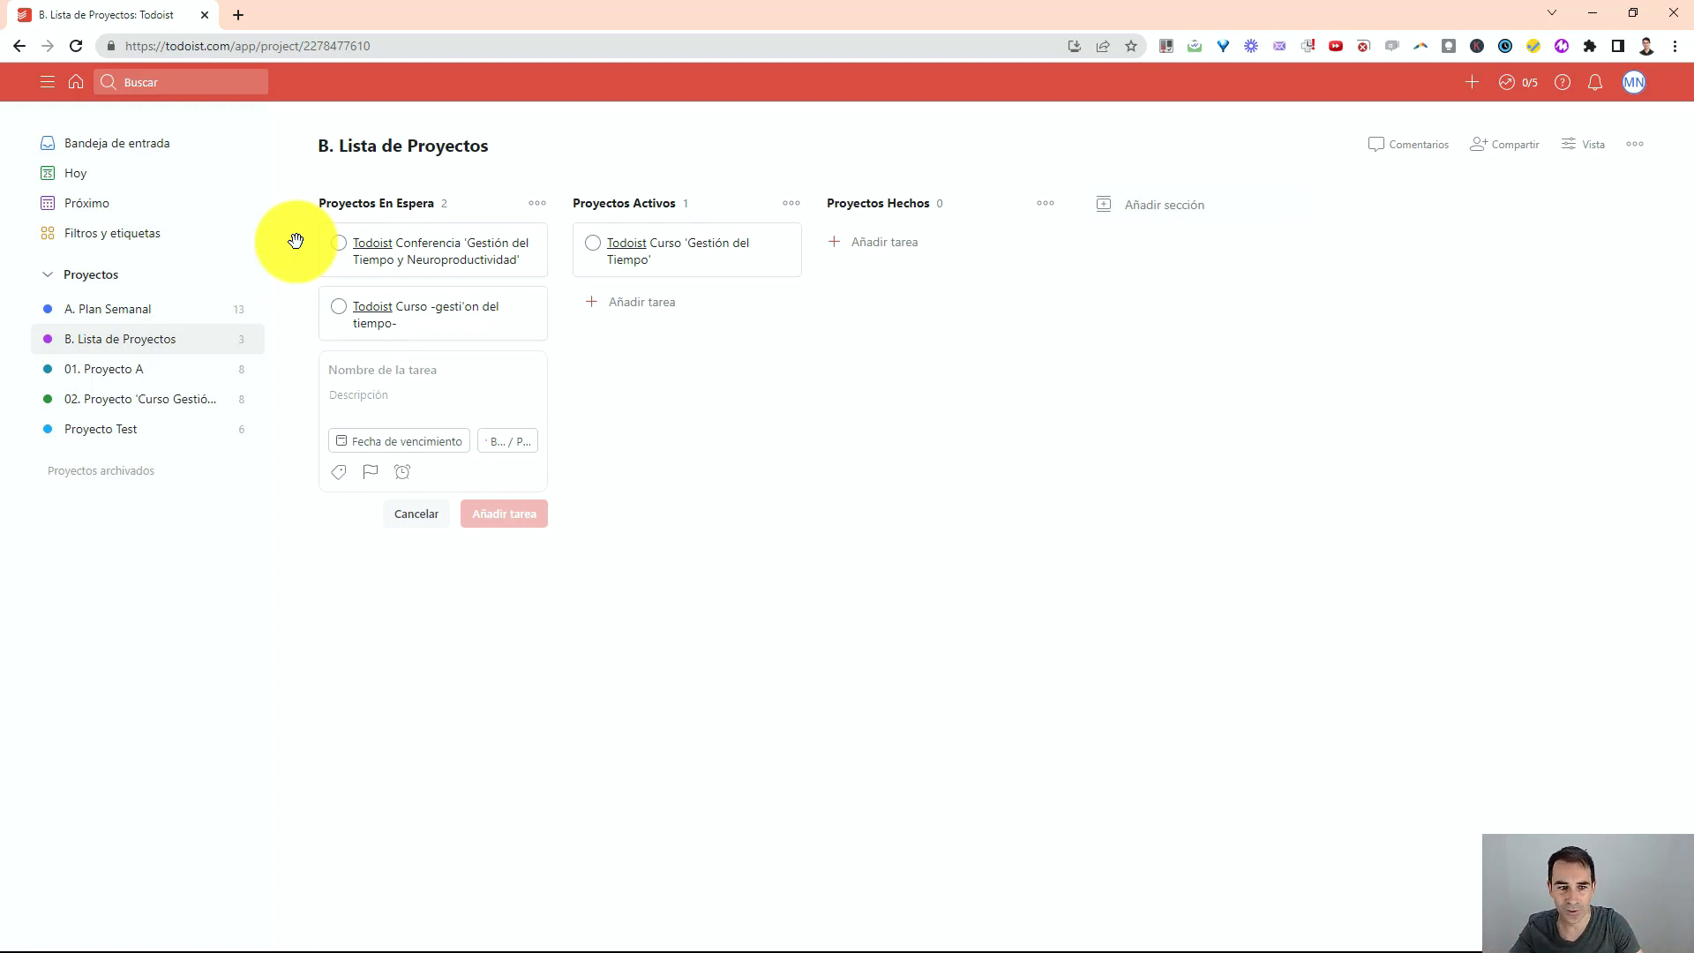
Examine the sharing options of 02. Proyecto 'Curso Gestión Tiempo' and the details of its task Mirar herramientas 'Set de Grabación'
click(163, 399)
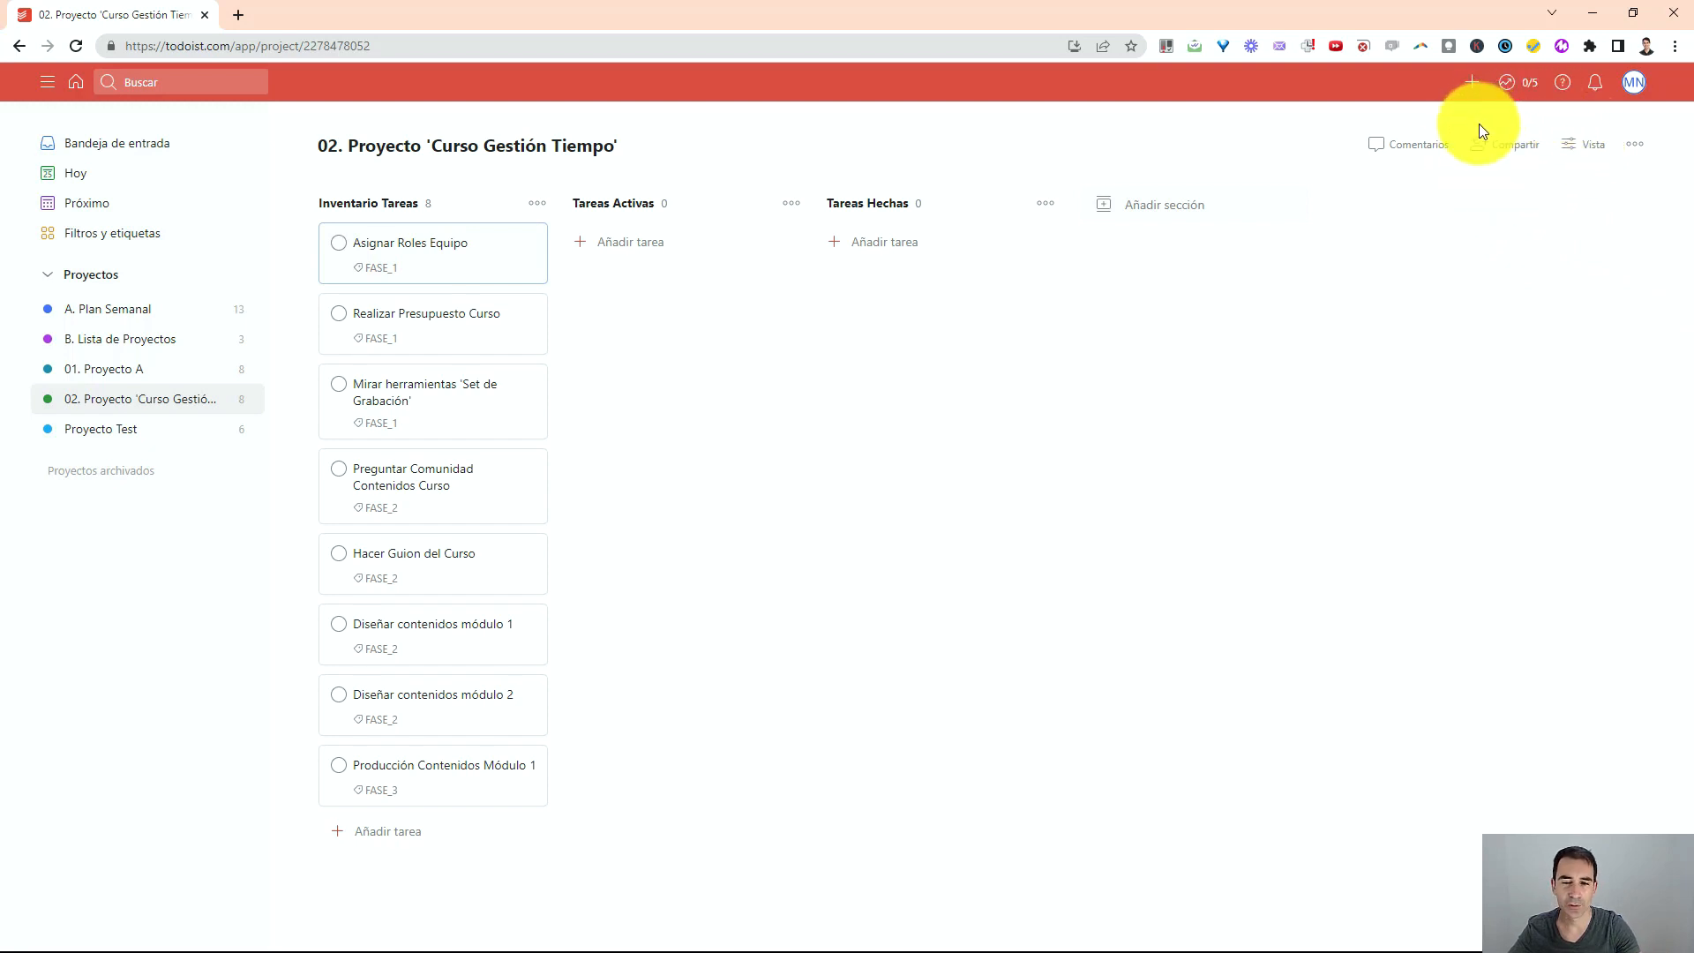
click(1512, 157)
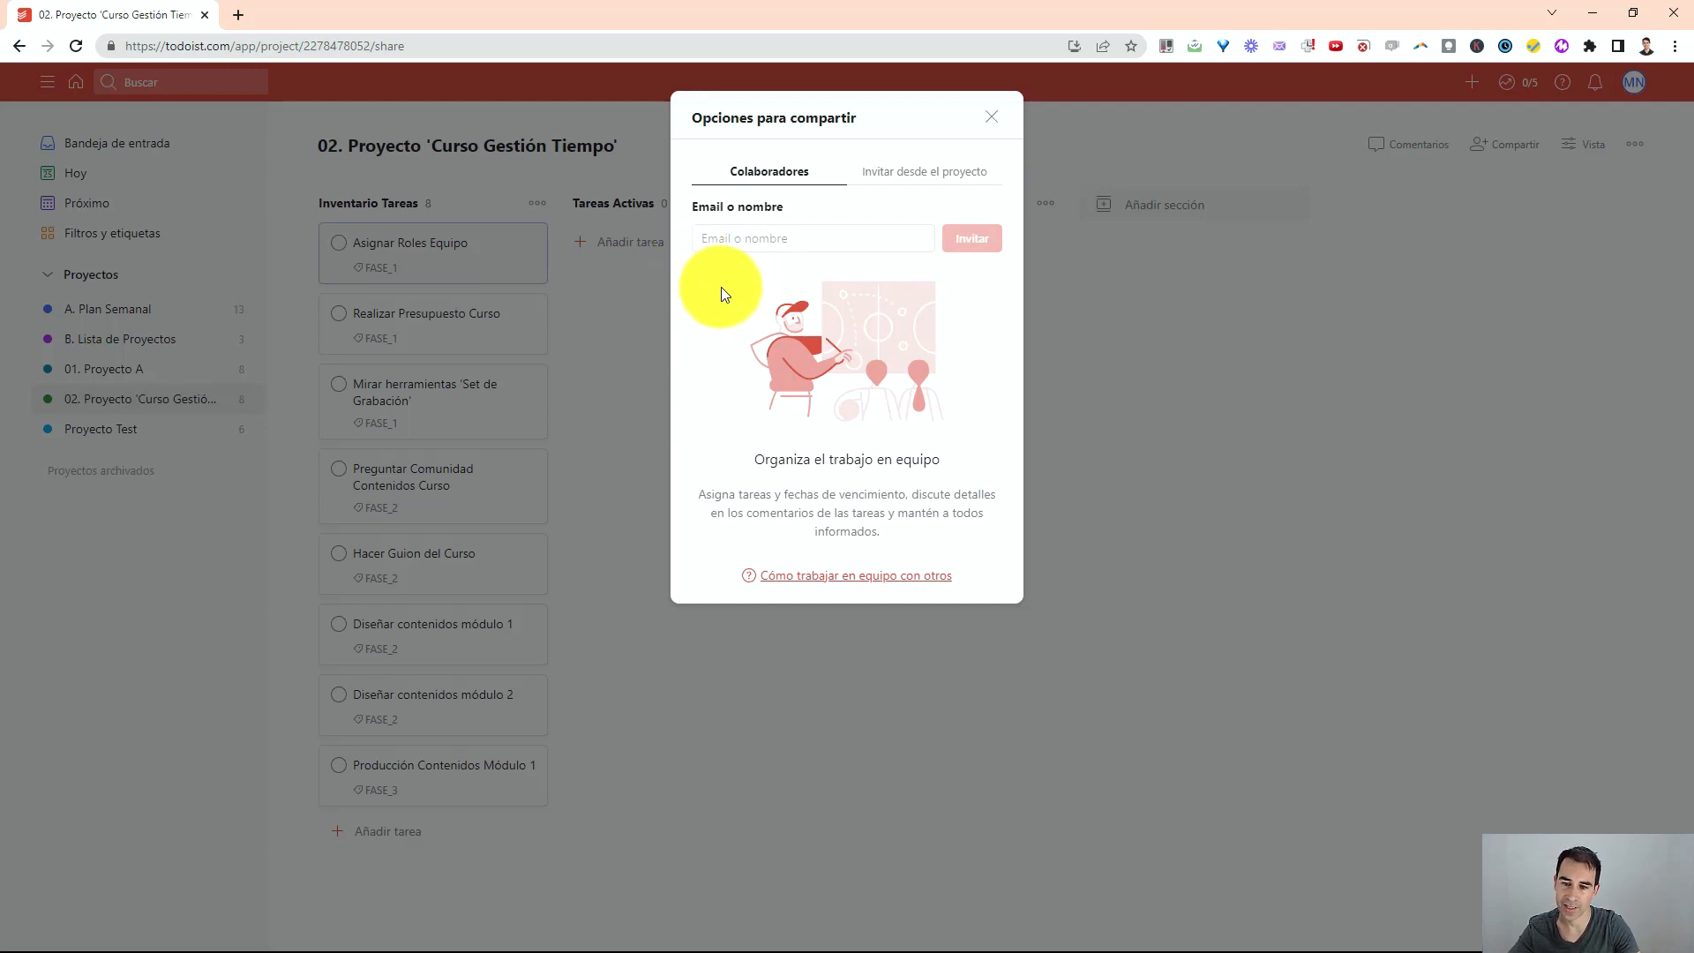
click(891, 187)
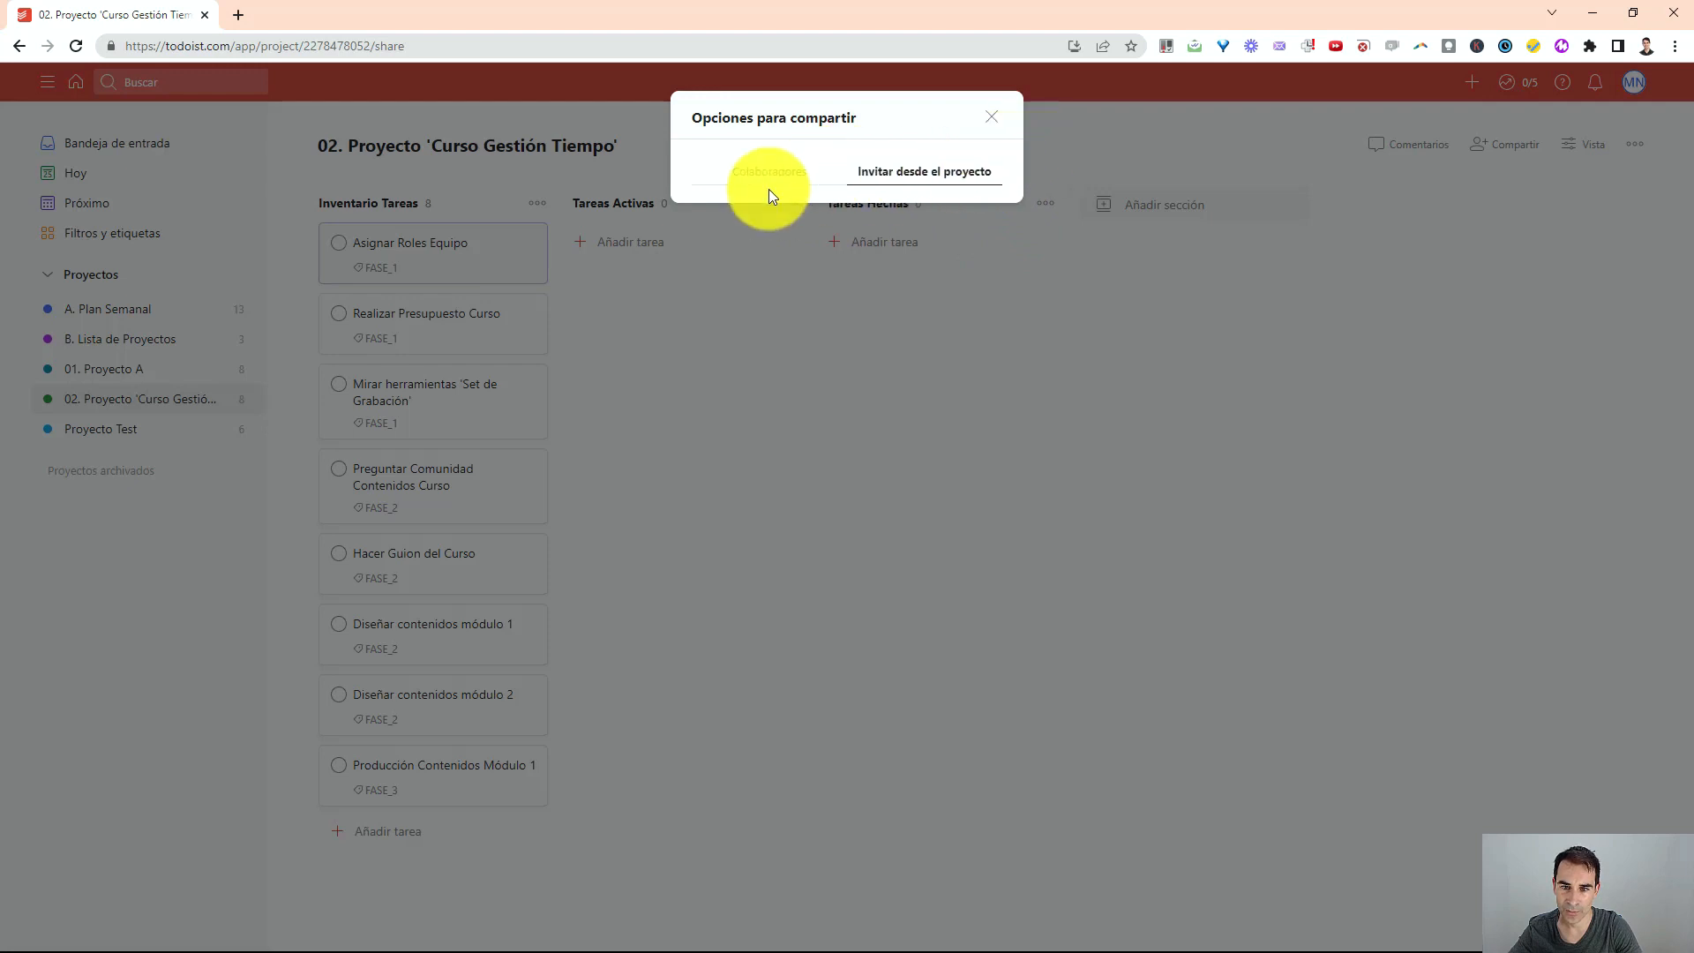
click(991, 116)
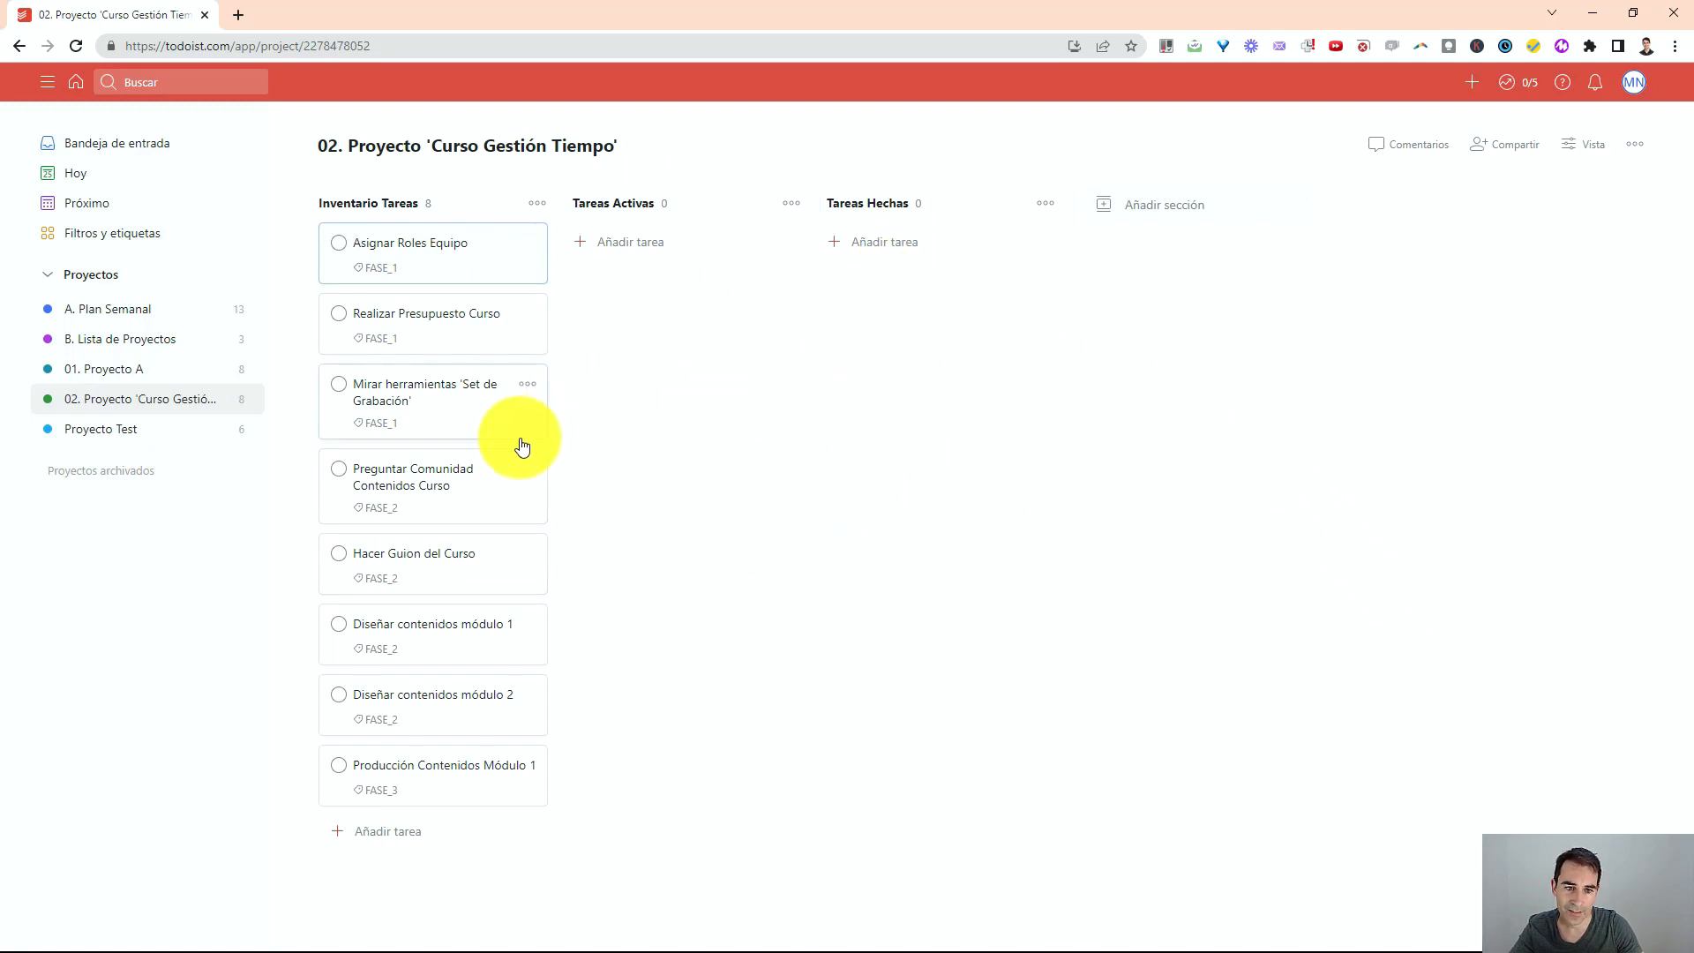
click(459, 411)
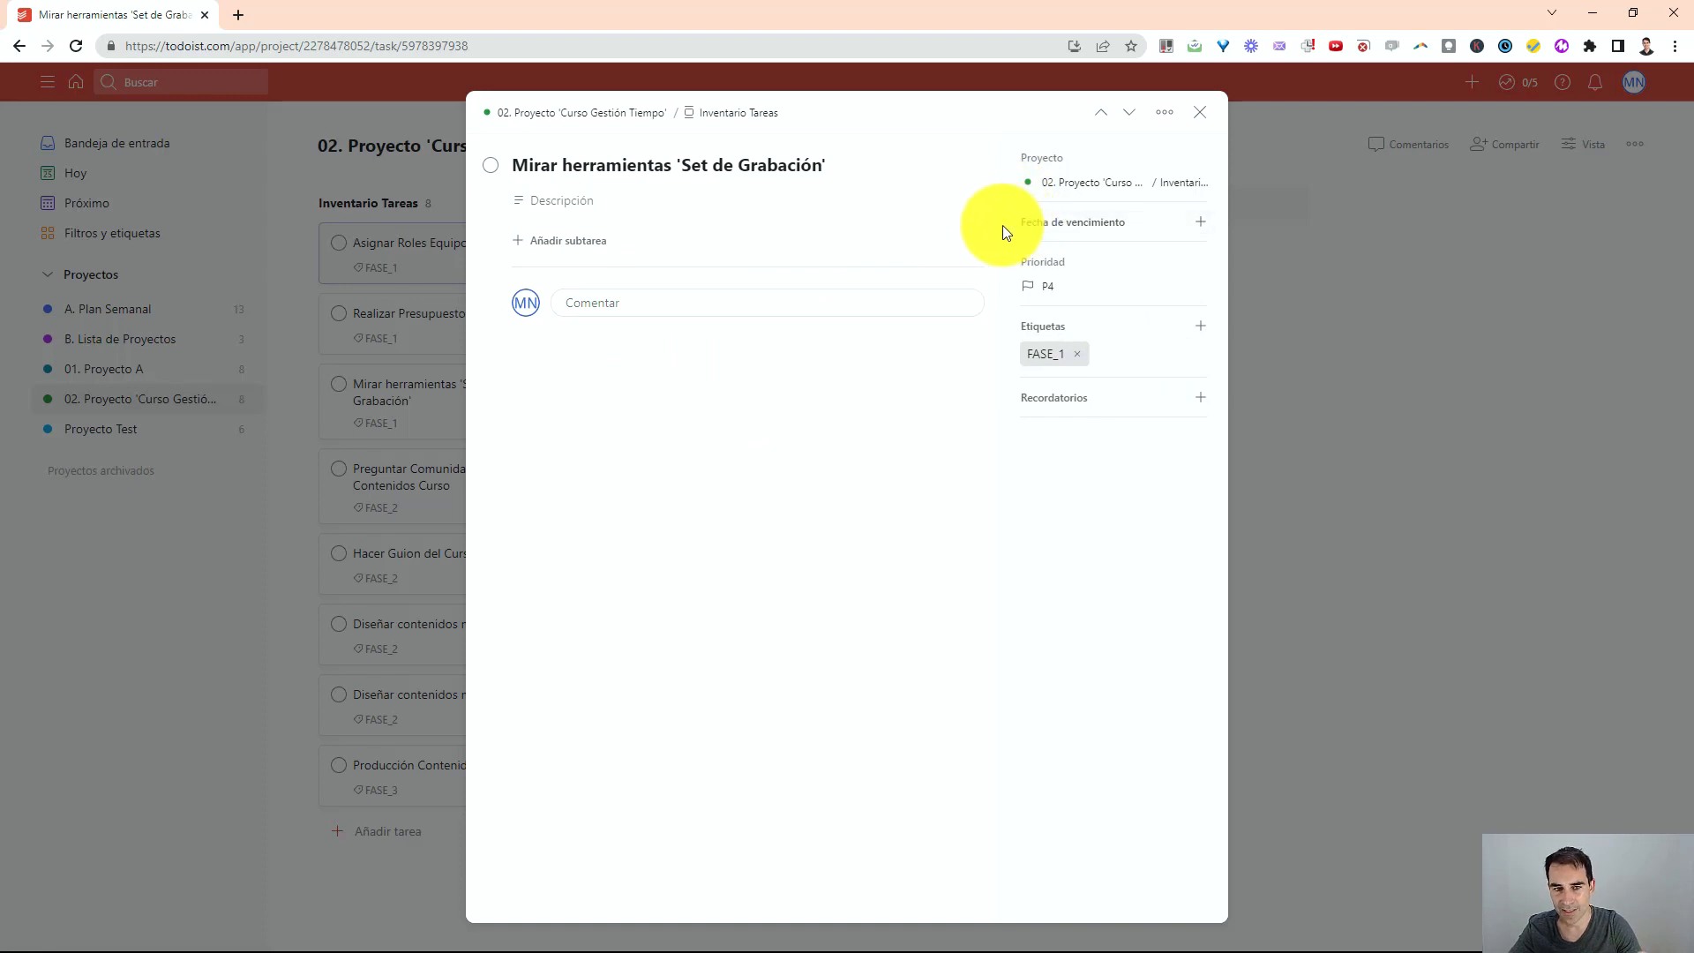
click(1200, 112)
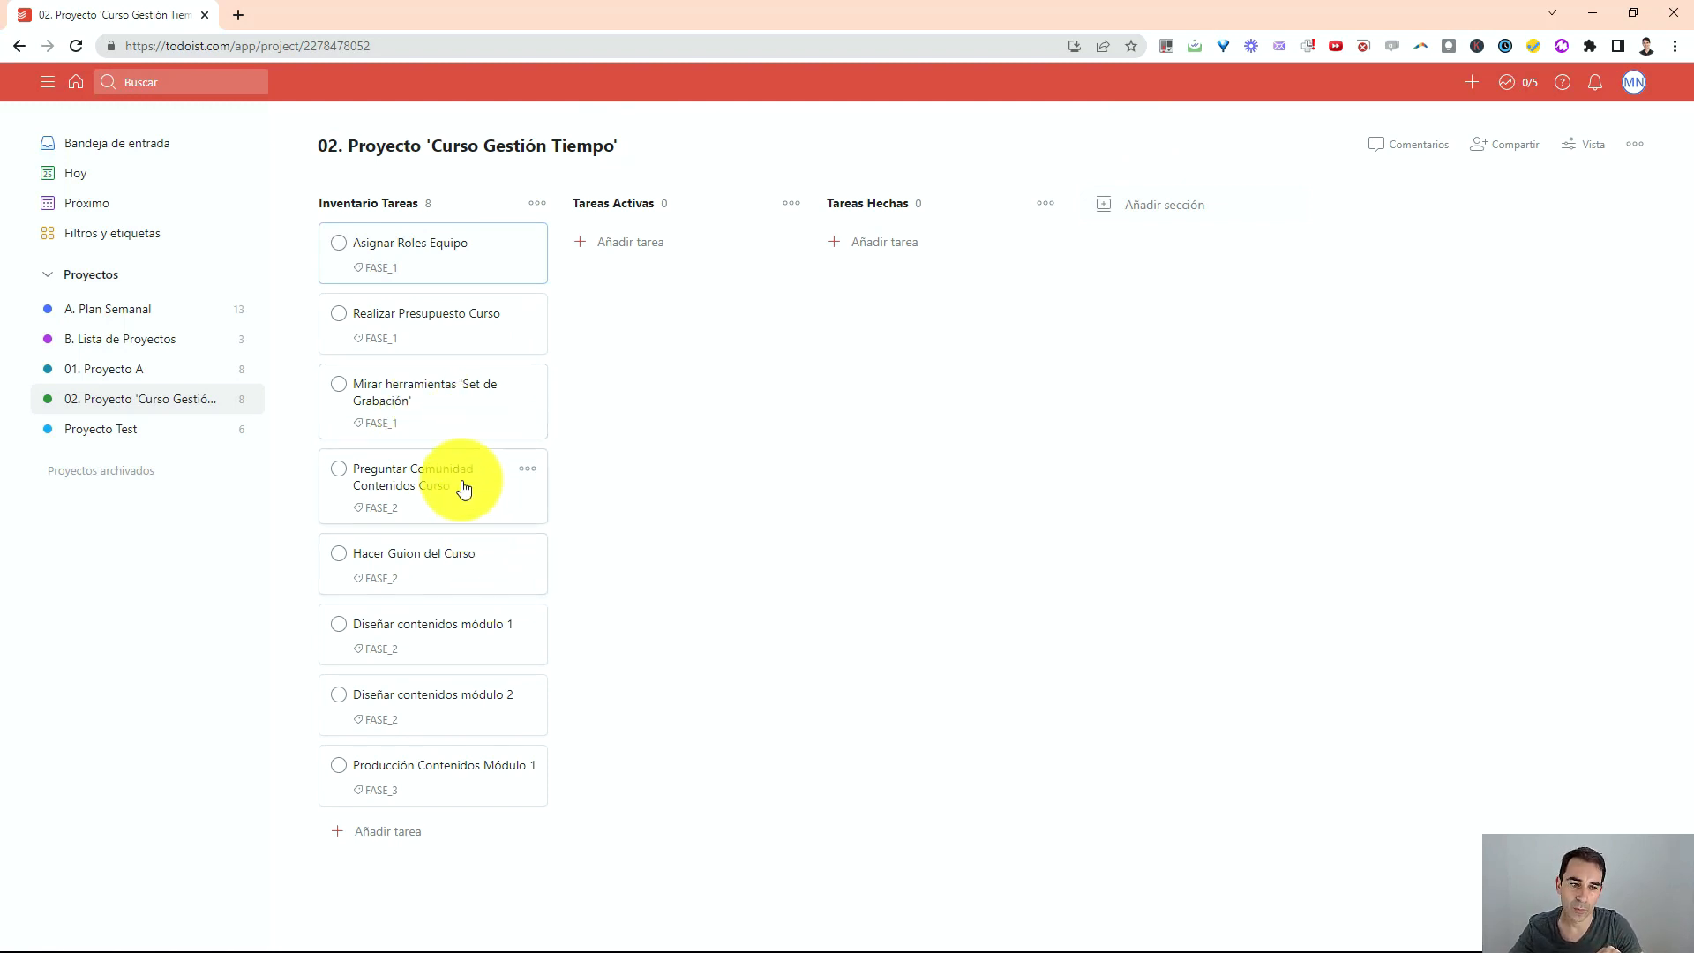
Duplicate the task Preguntar Comunidad Contenidos Curso in Inventario Tareas and copy the link to the duplicate
click(528, 469)
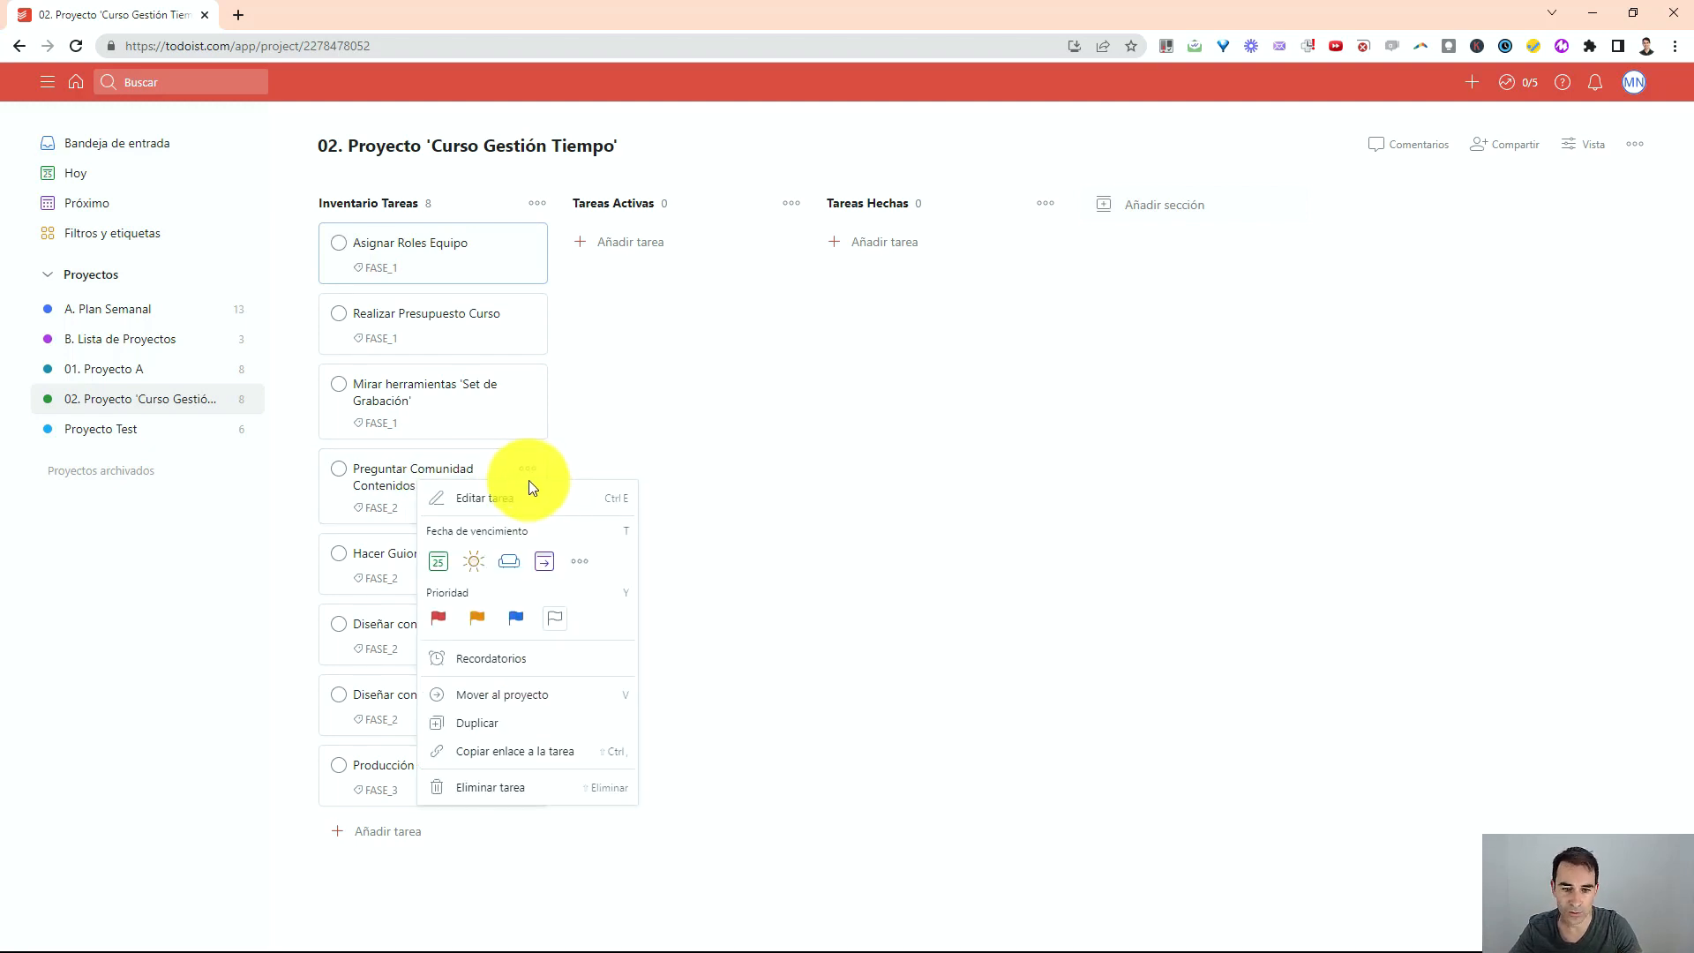
click(490, 726)
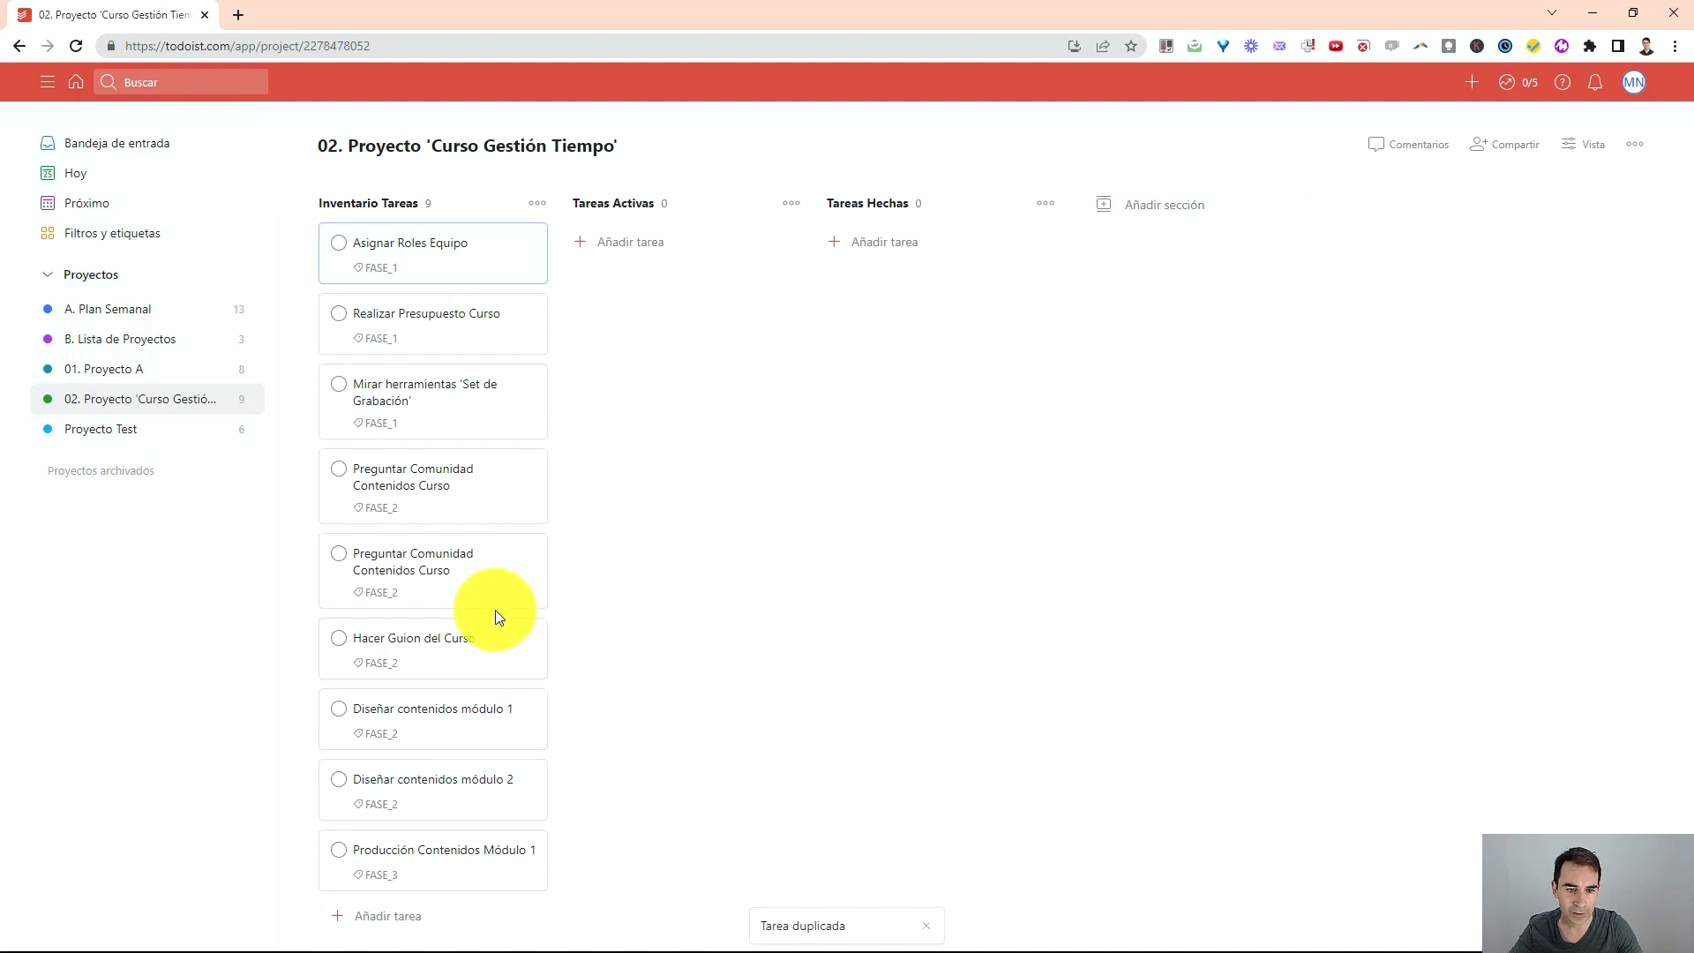
click(450, 569)
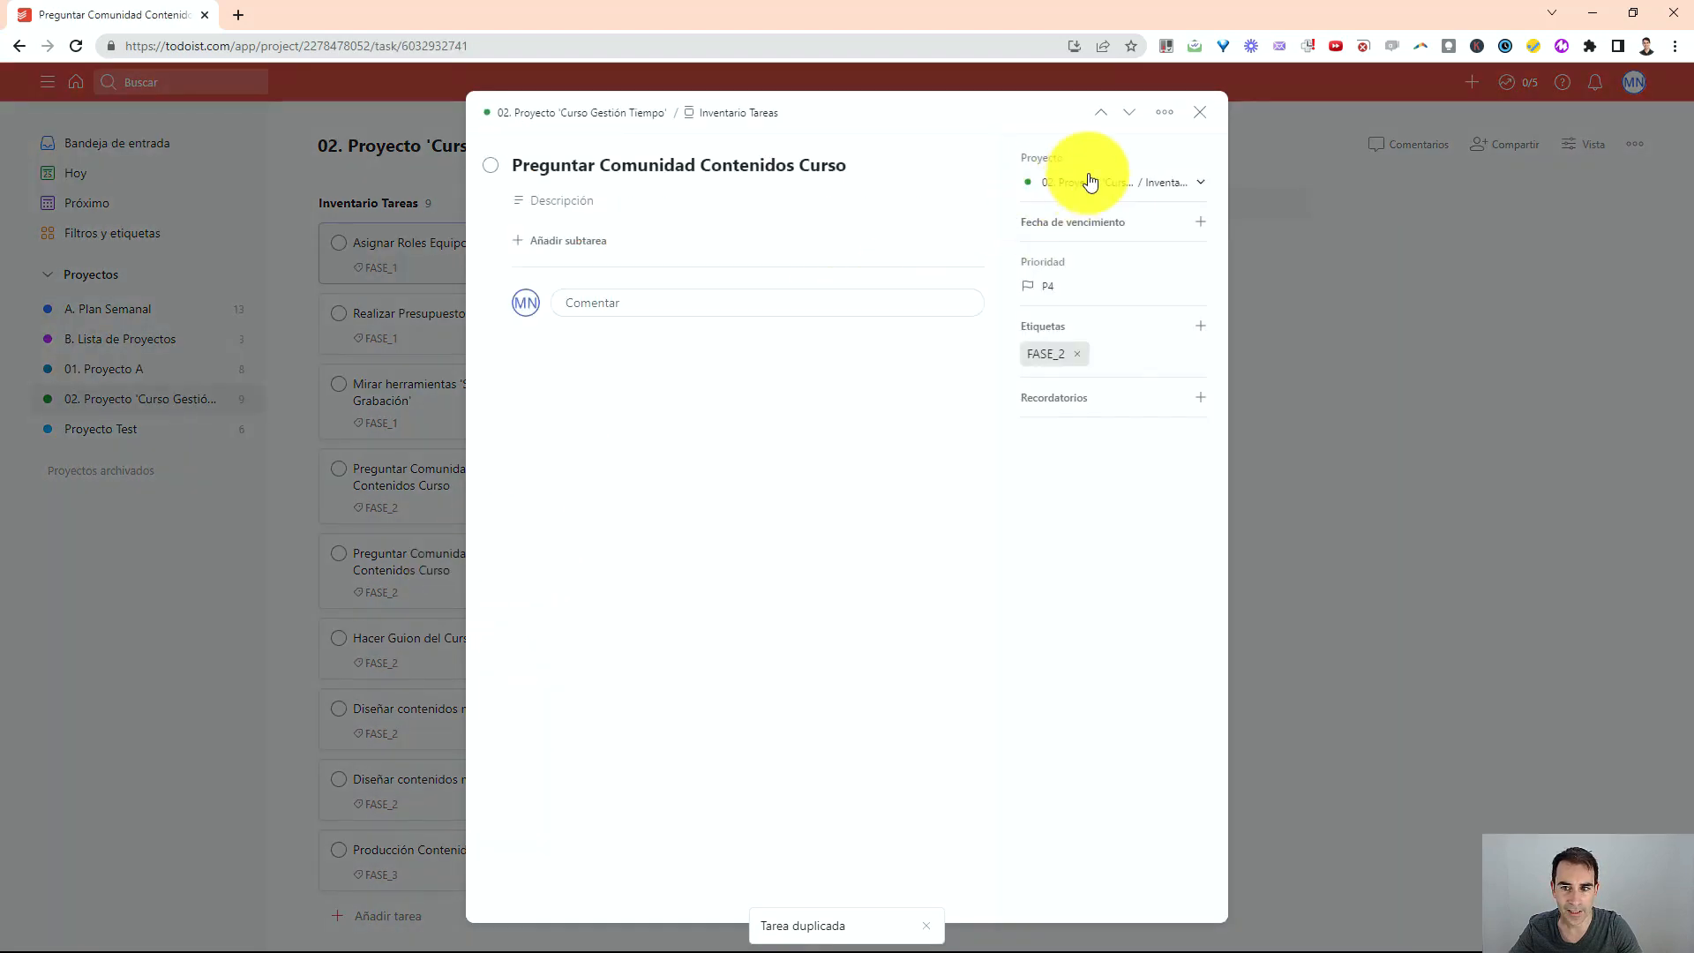
click(1162, 117)
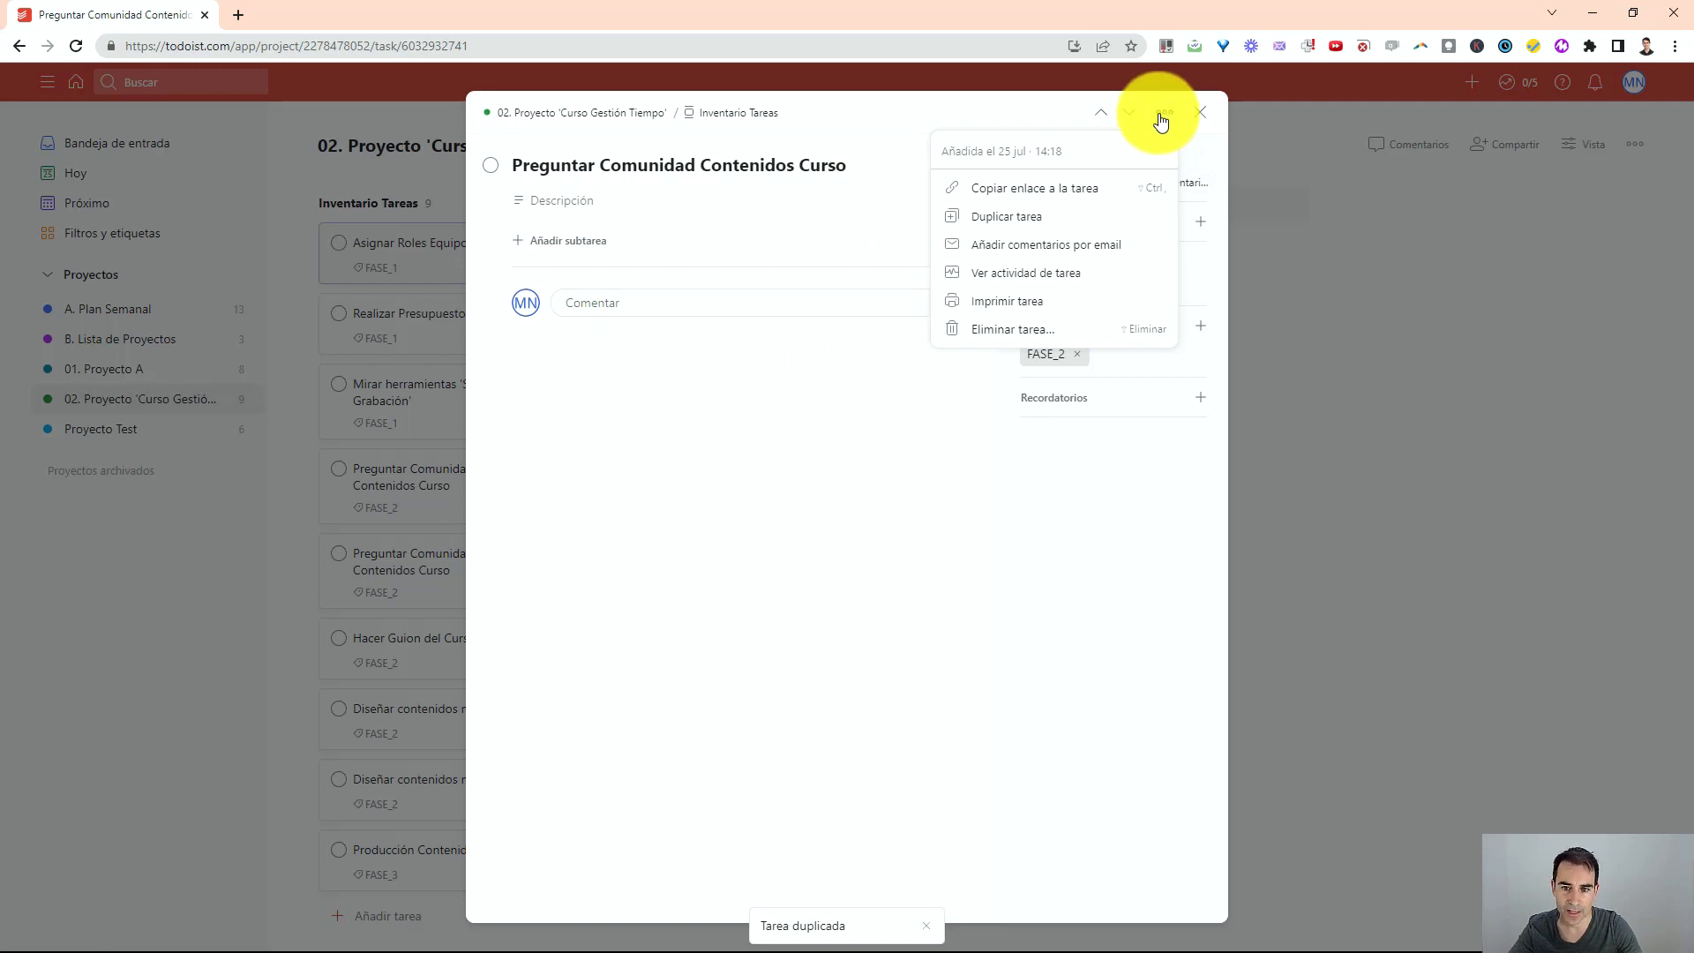
click(996, 190)
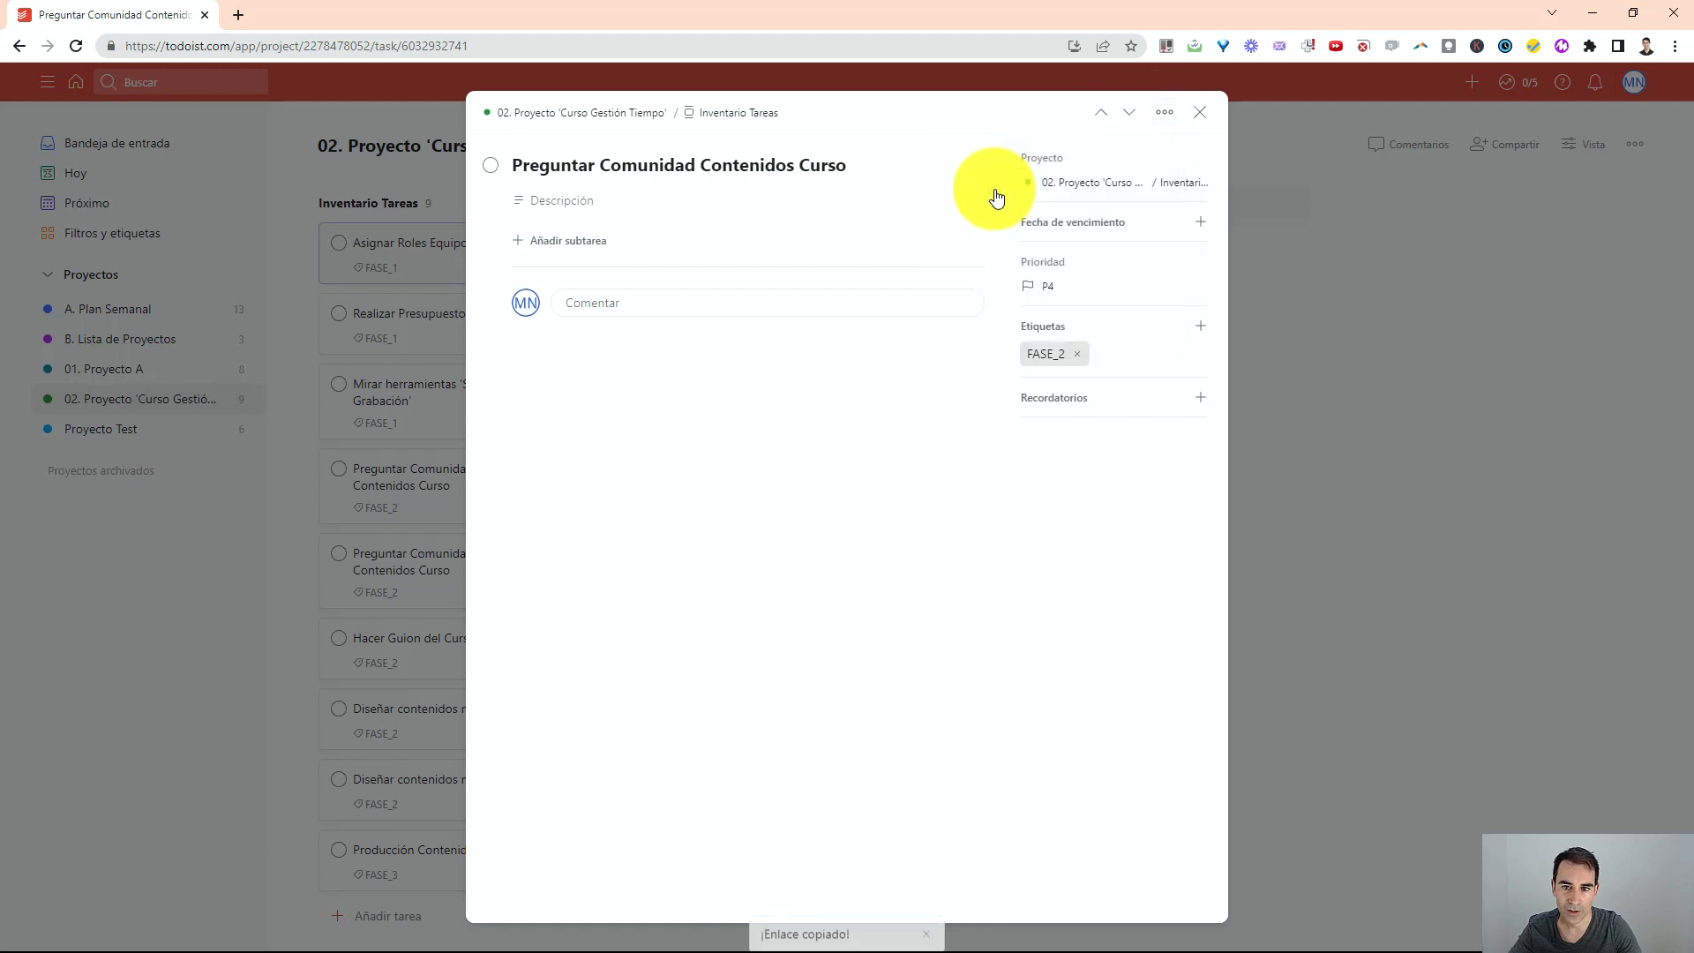
Add a task to Martes in A. Plan Semanal using the copied link to the duplicated Preguntar Comunidad Contenidos Curso task as its name
click(1199, 112)
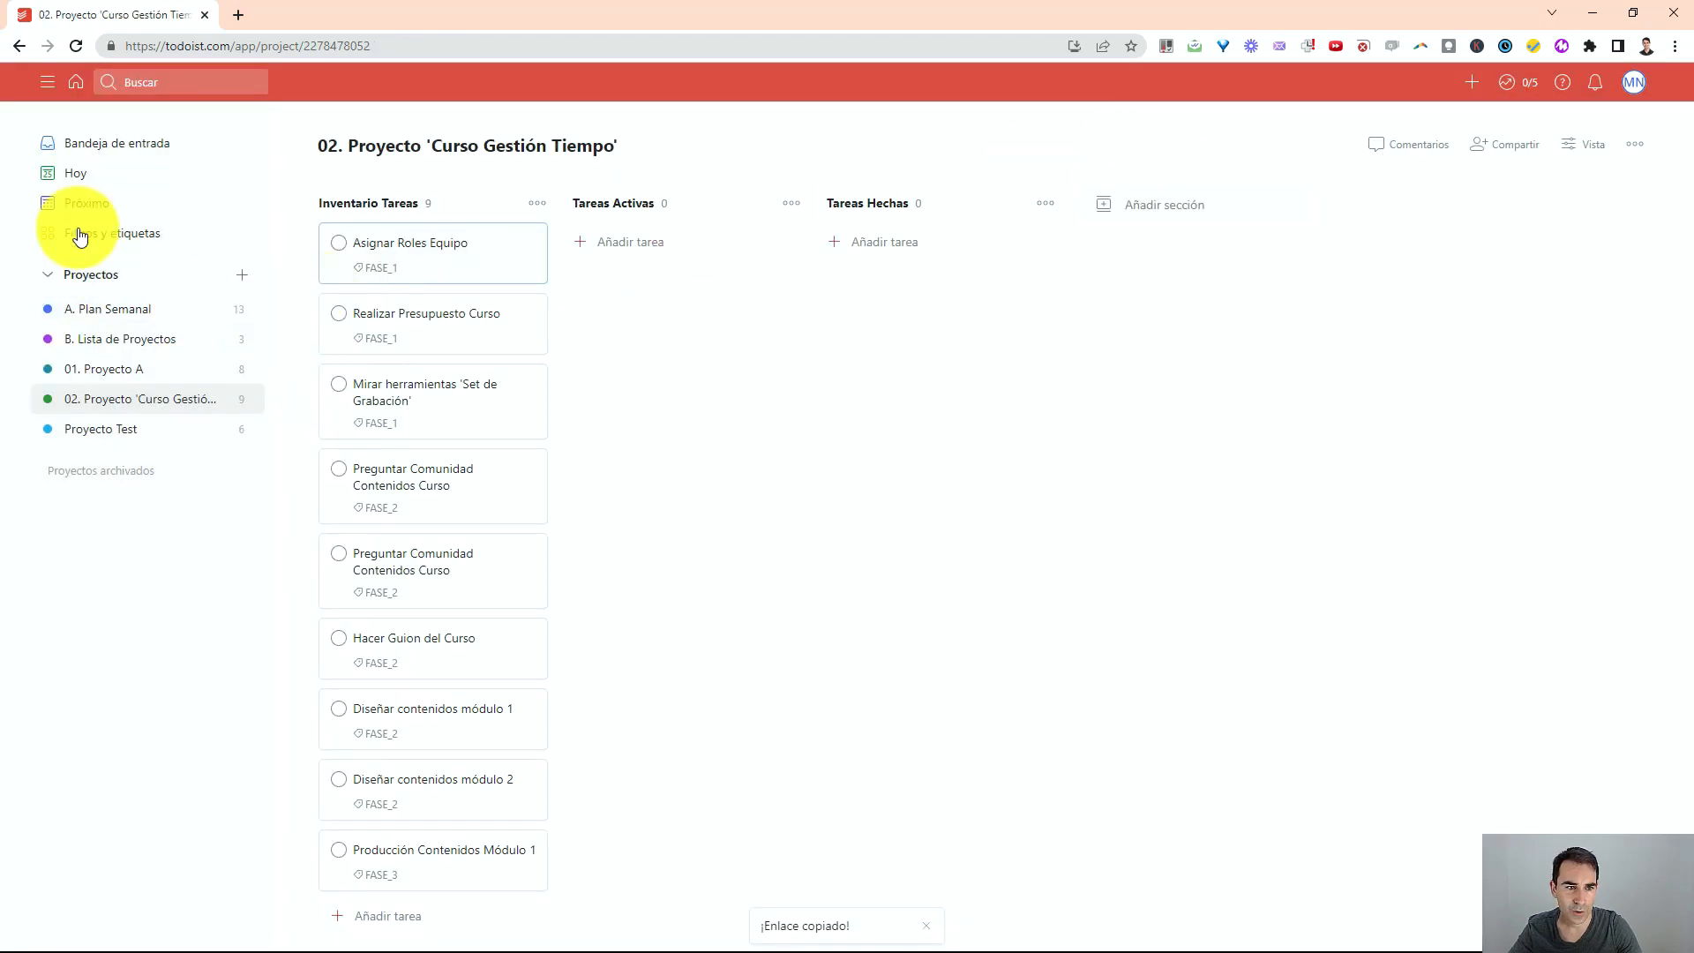
click(108, 310)
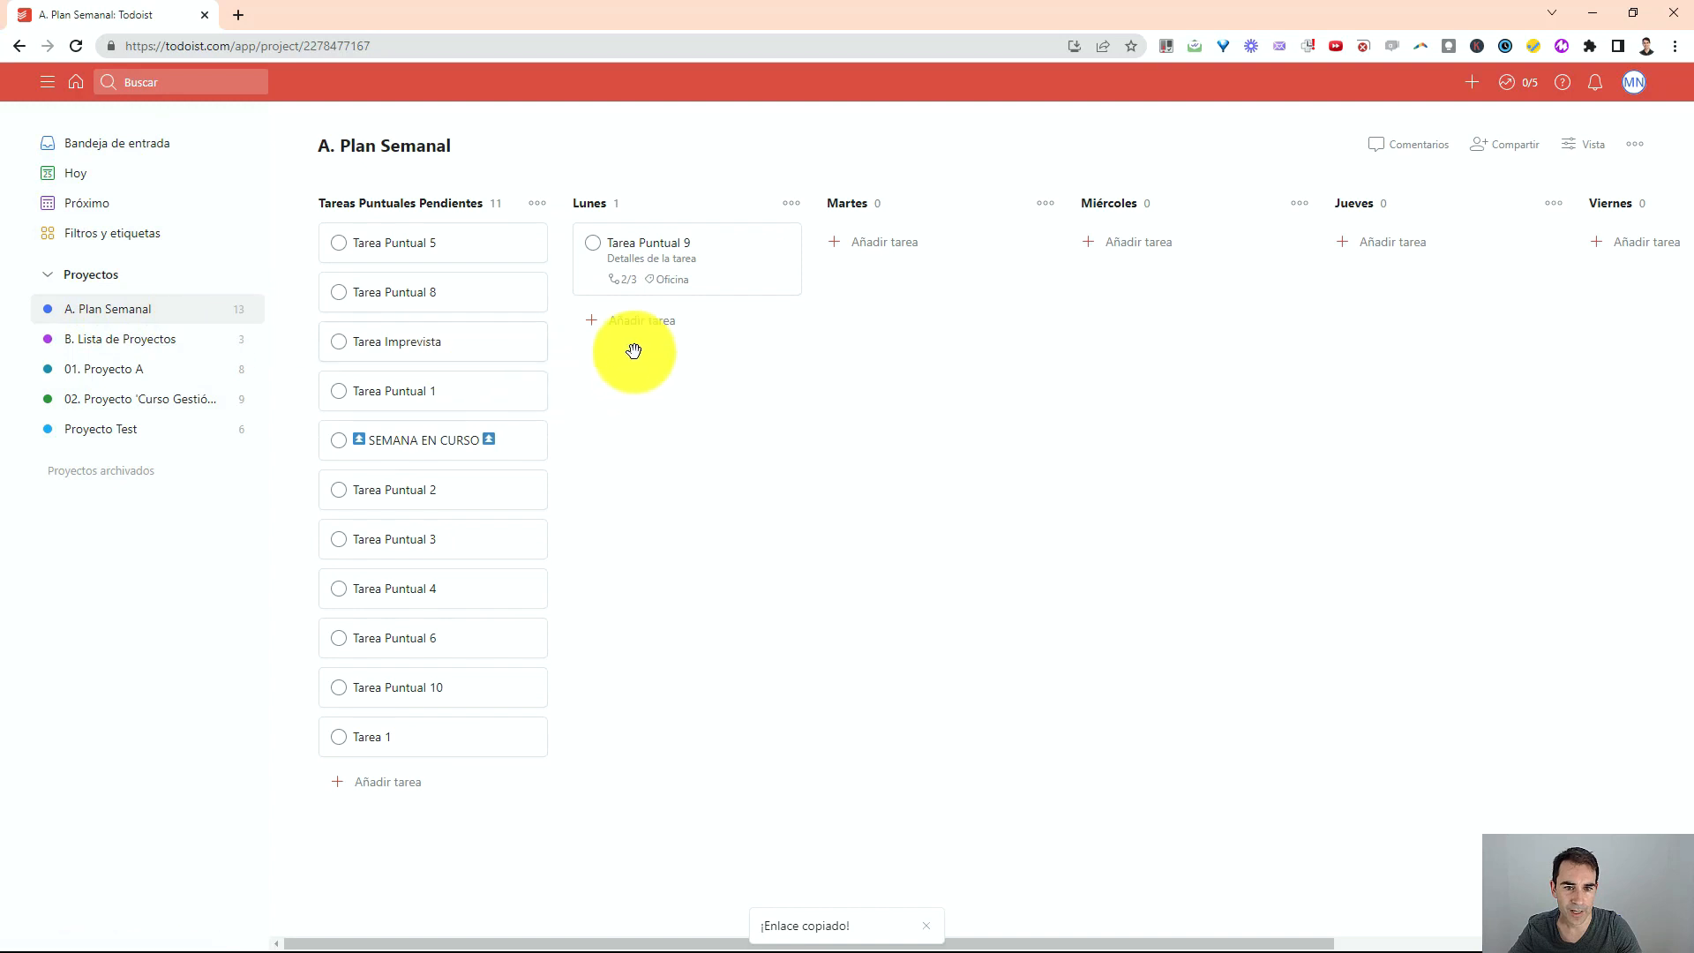
click(913, 253)
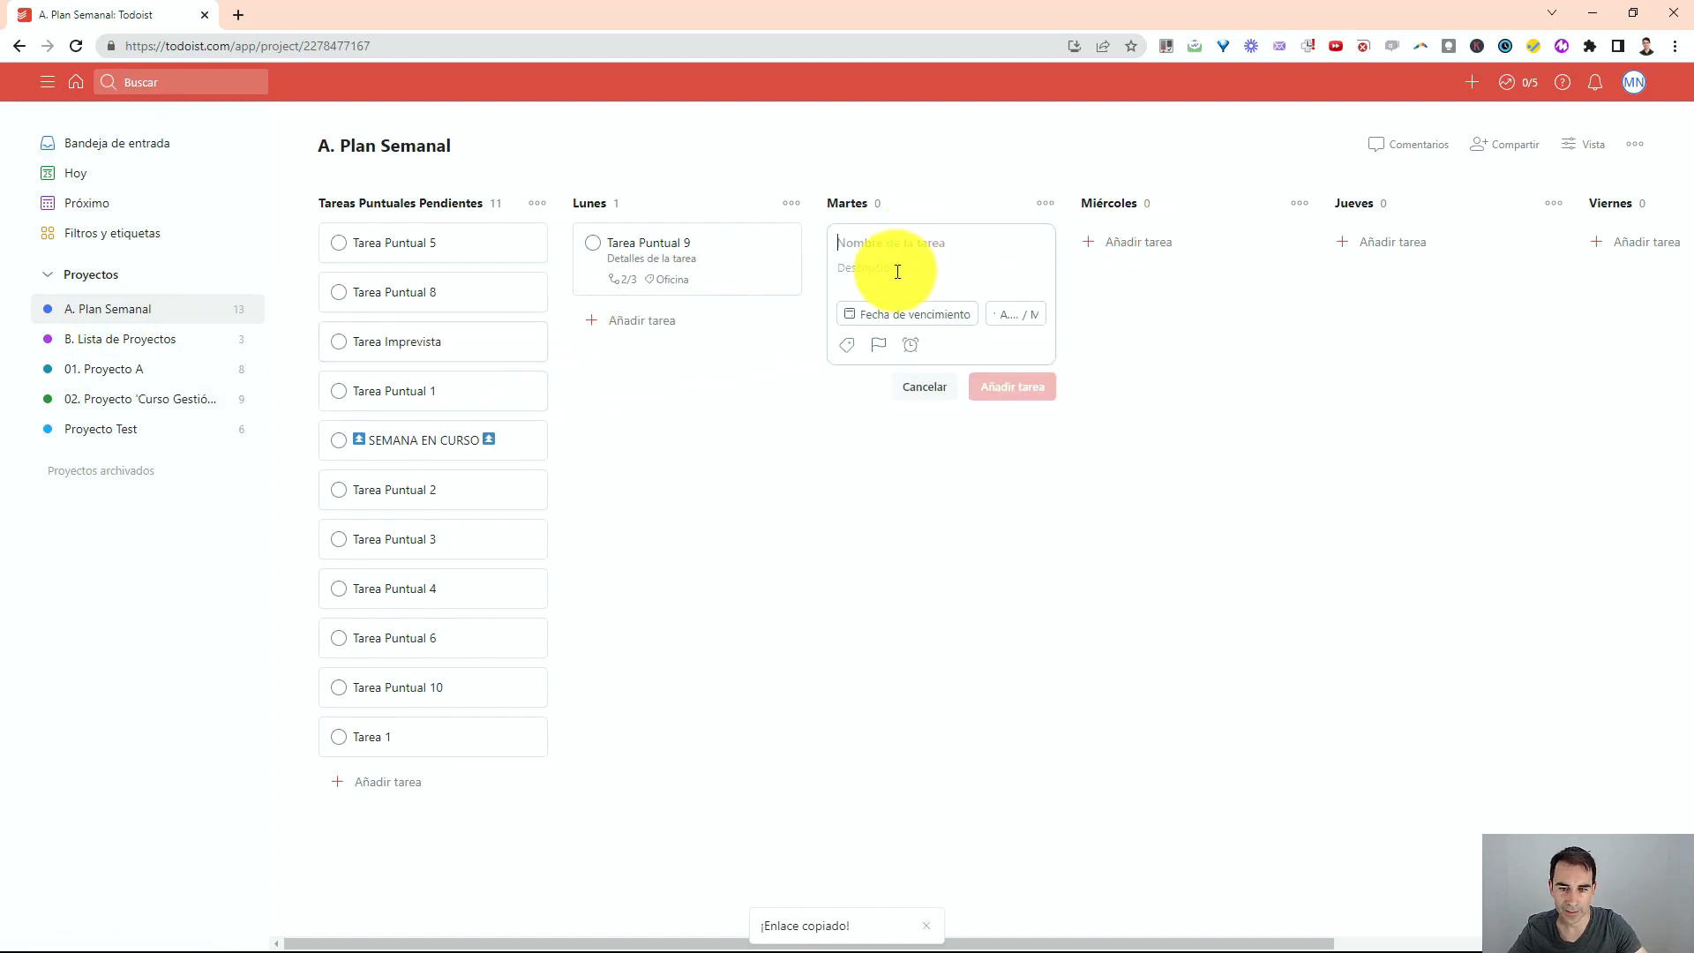
key(ctrl+v)
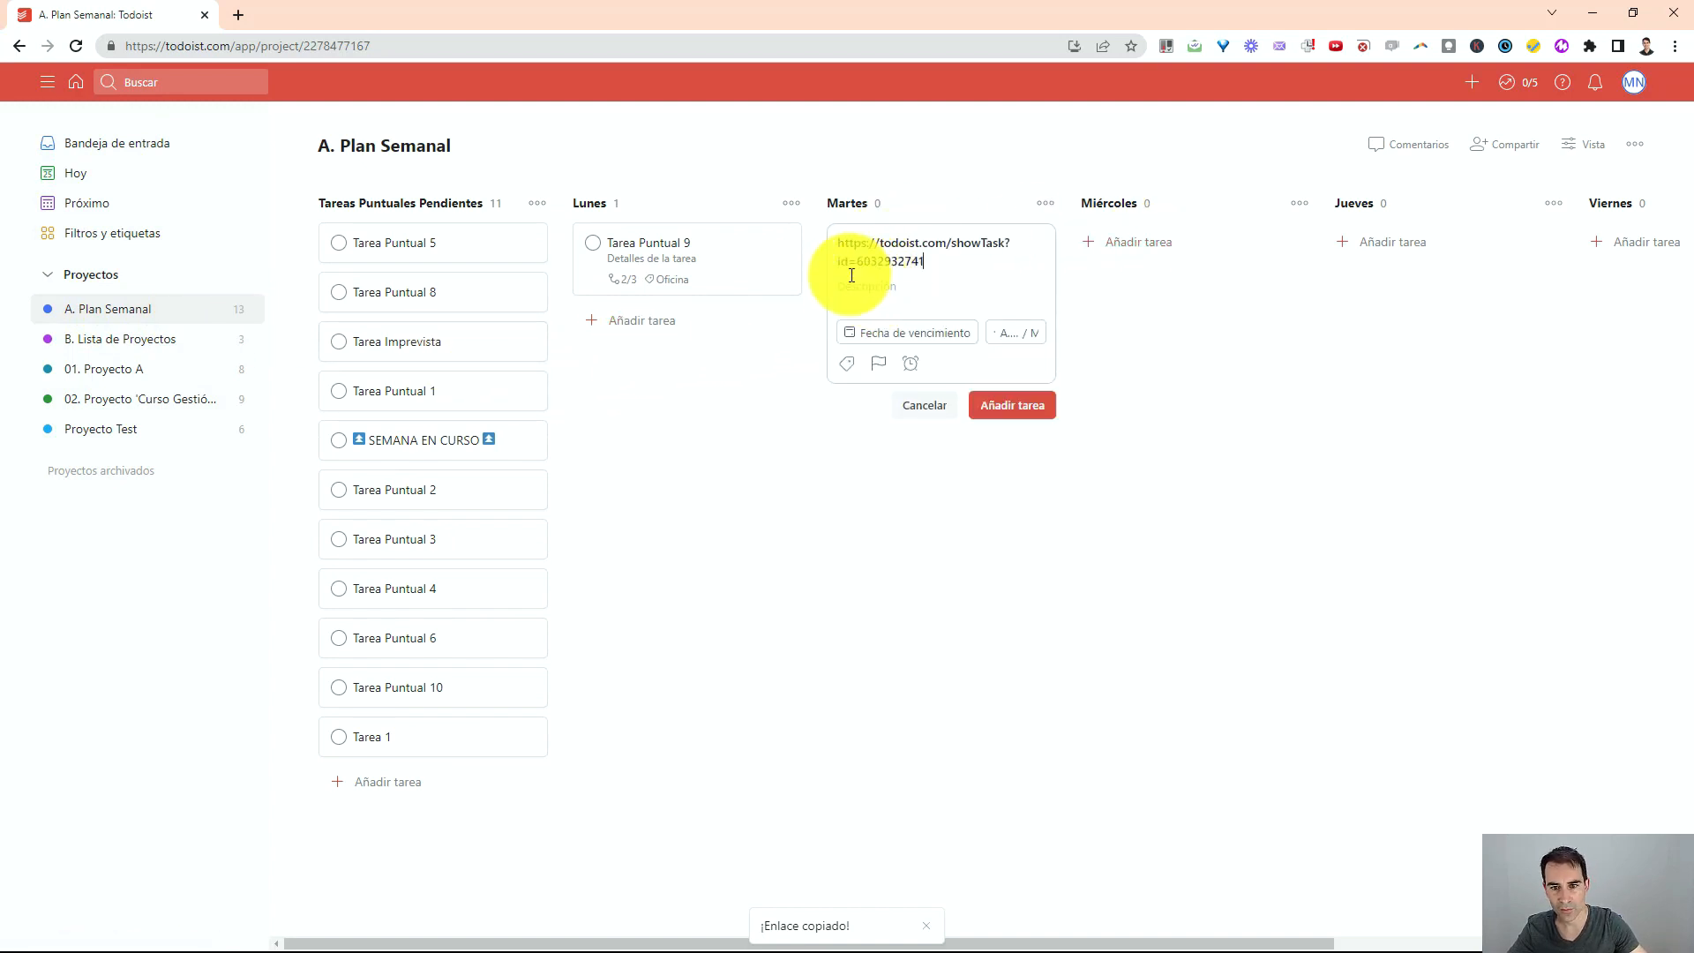
click(1002, 411)
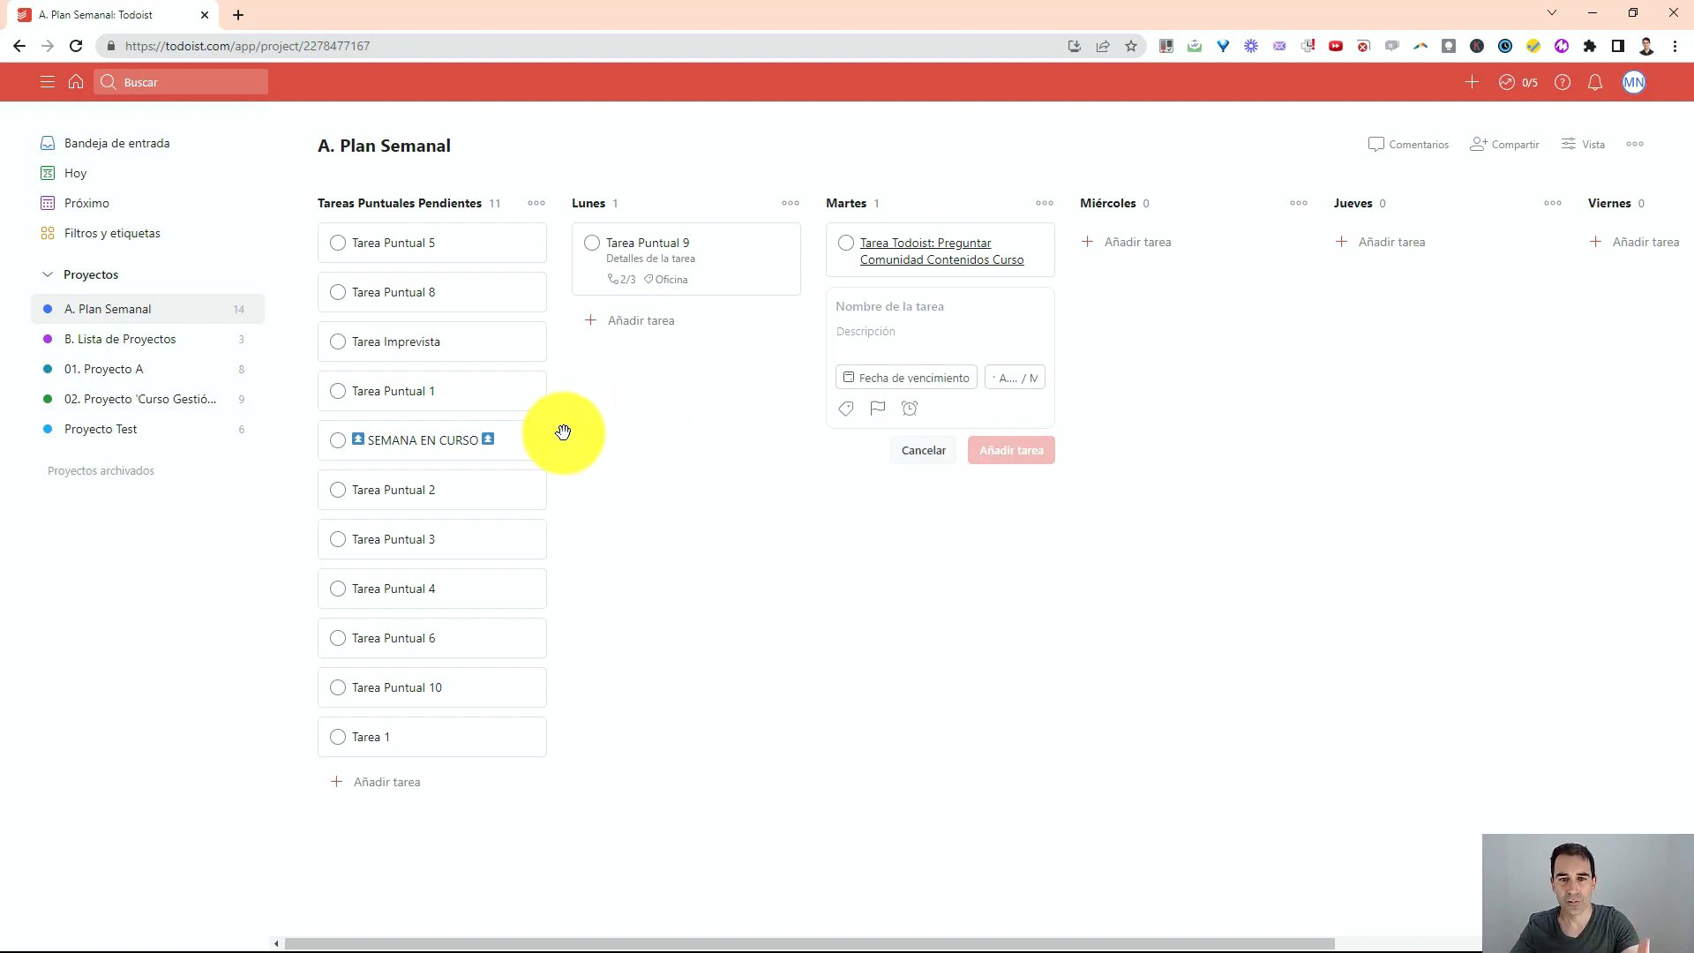
Complete the linked task in Martes and check both Preguntar Comunidad Contenidos Curso tasks in 02. Proyecto 'Curso Gestión Tiempo'
mouse_move(558, 431)
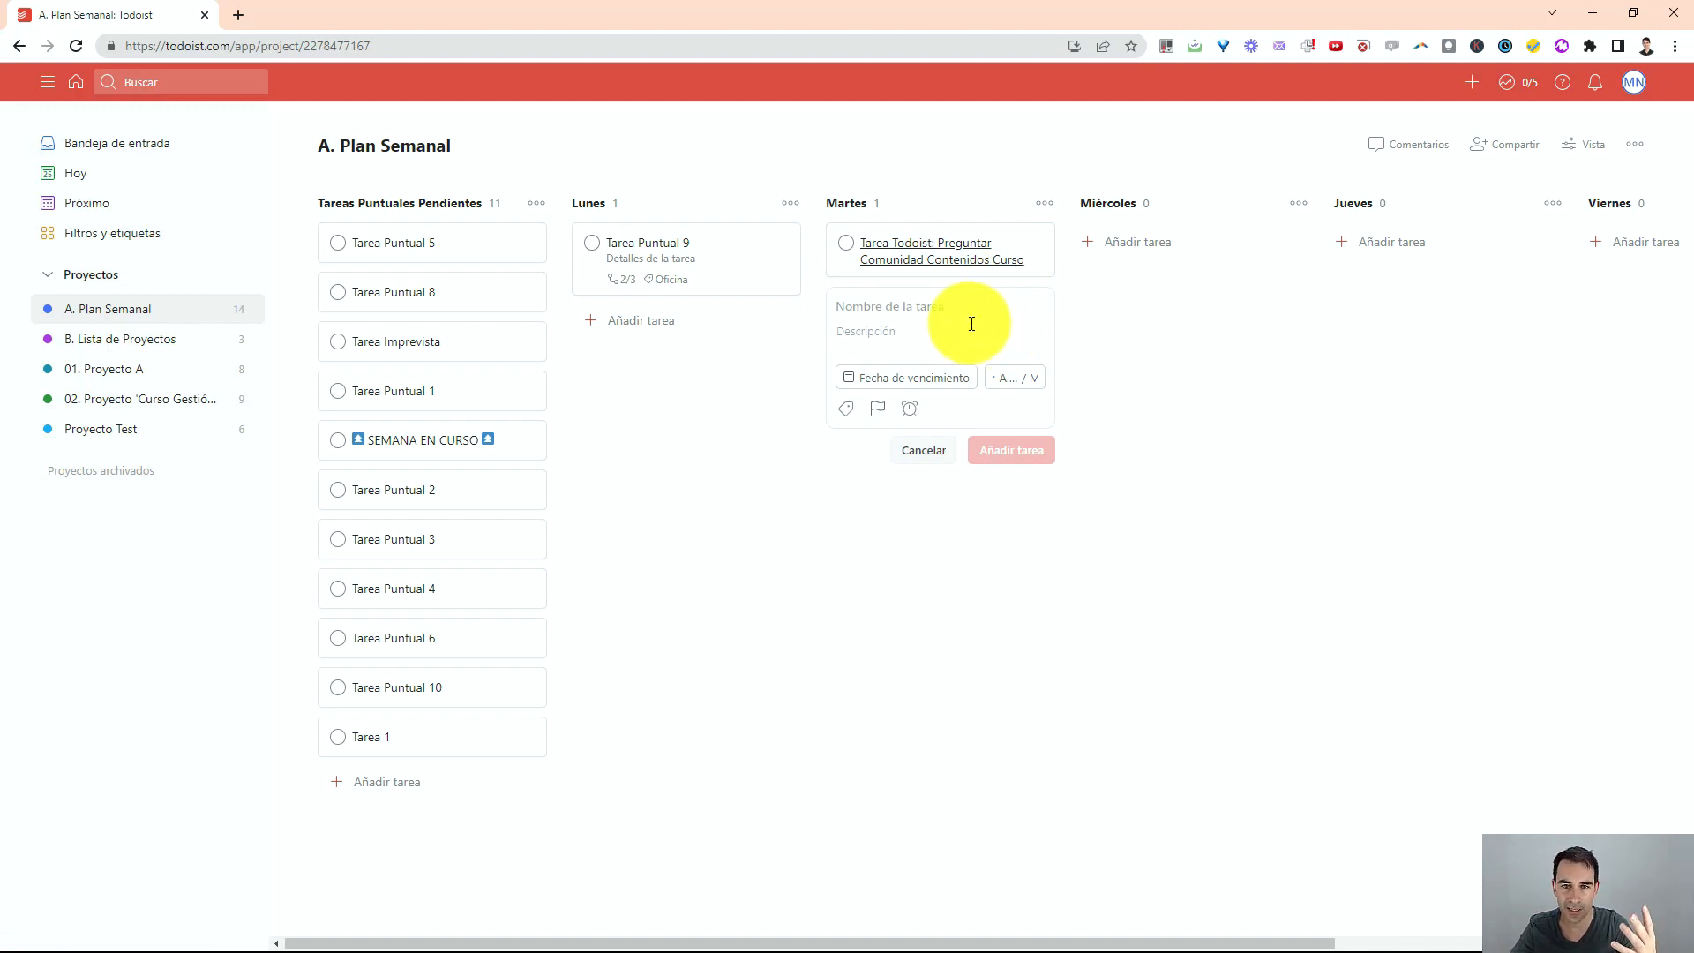
click(845, 244)
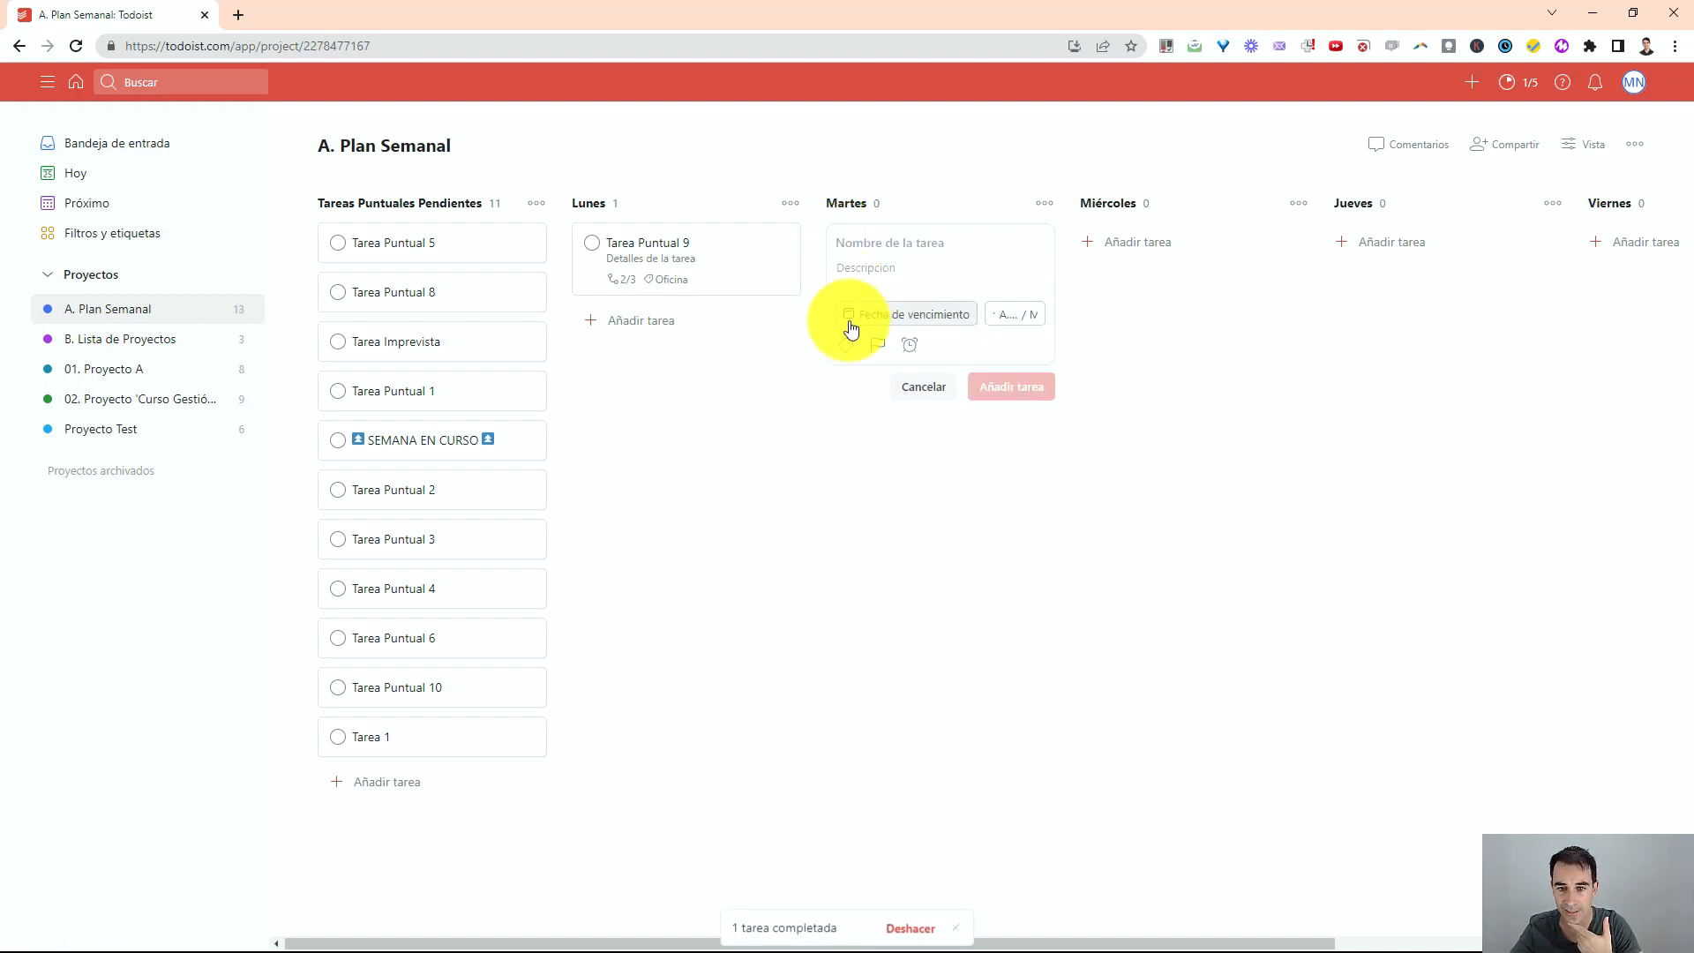
click(162, 401)
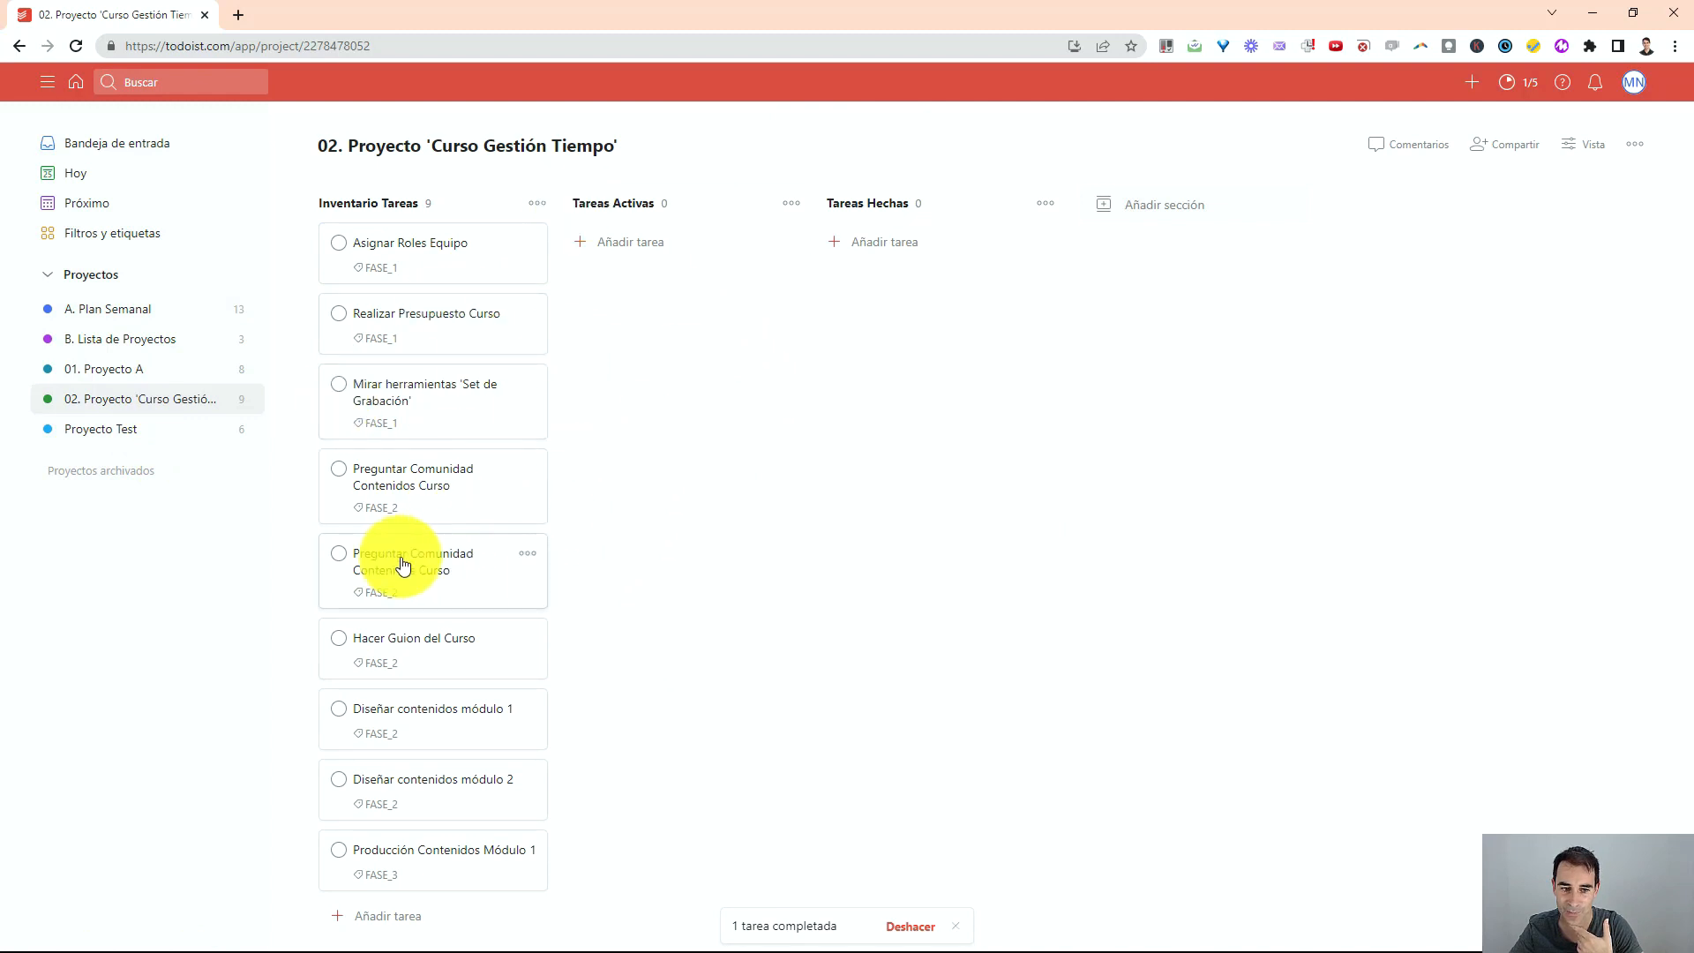
click(440, 493)
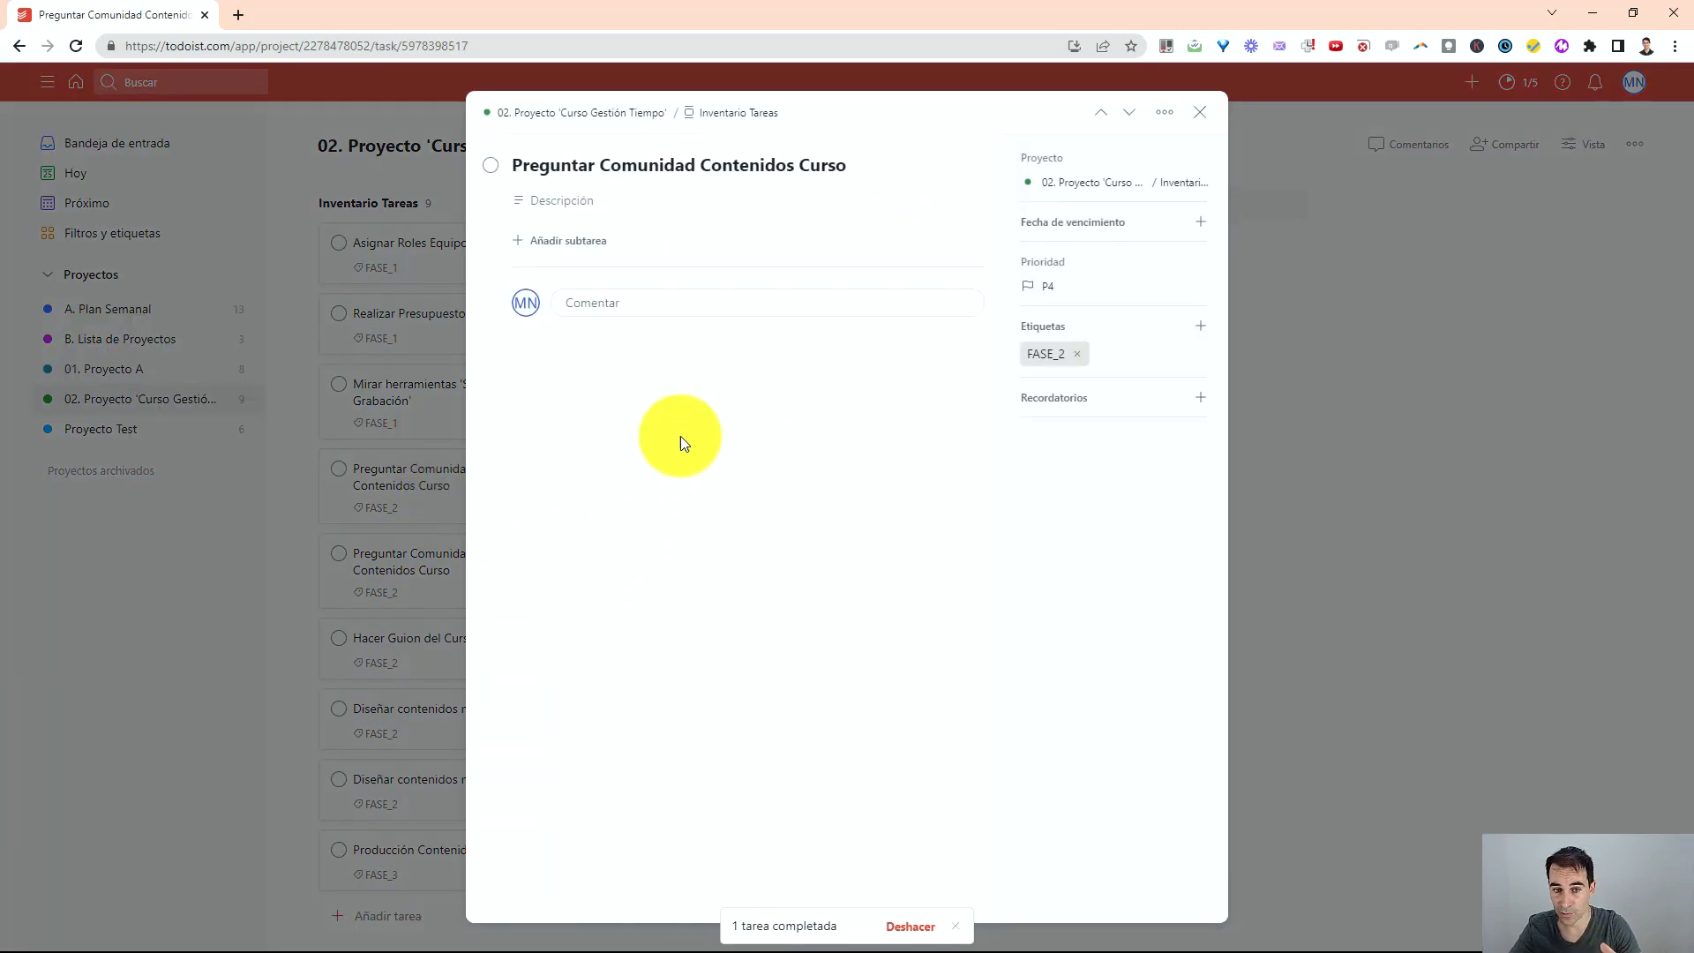
click(1207, 120)
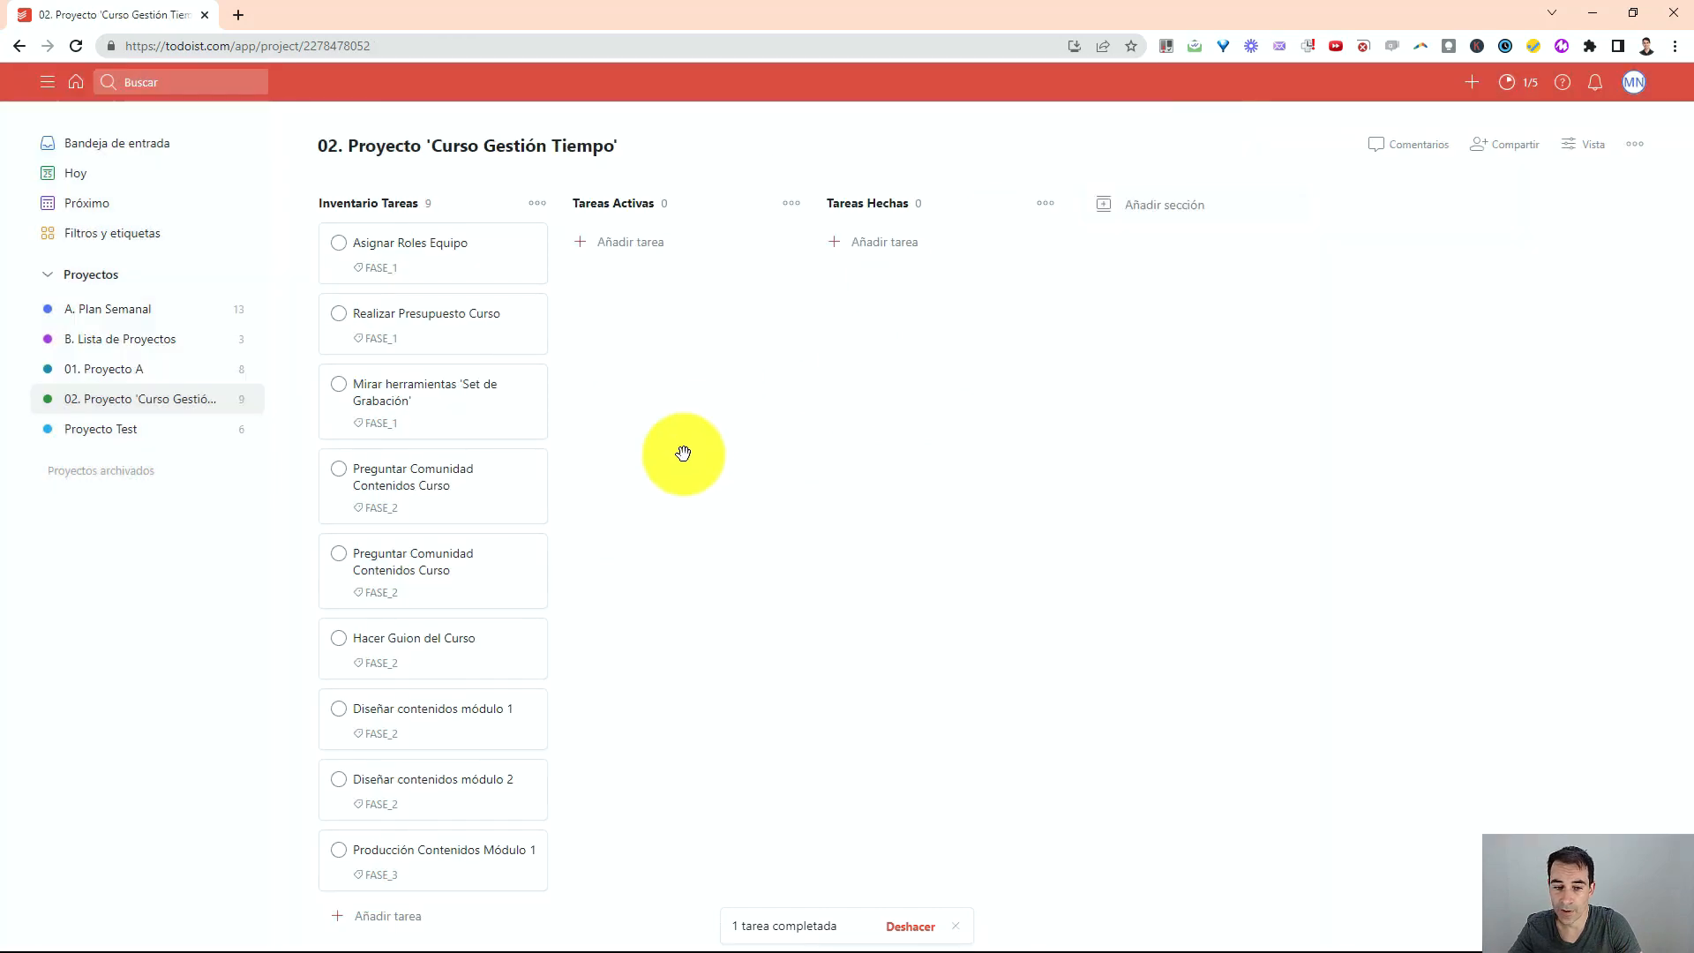
click(466, 580)
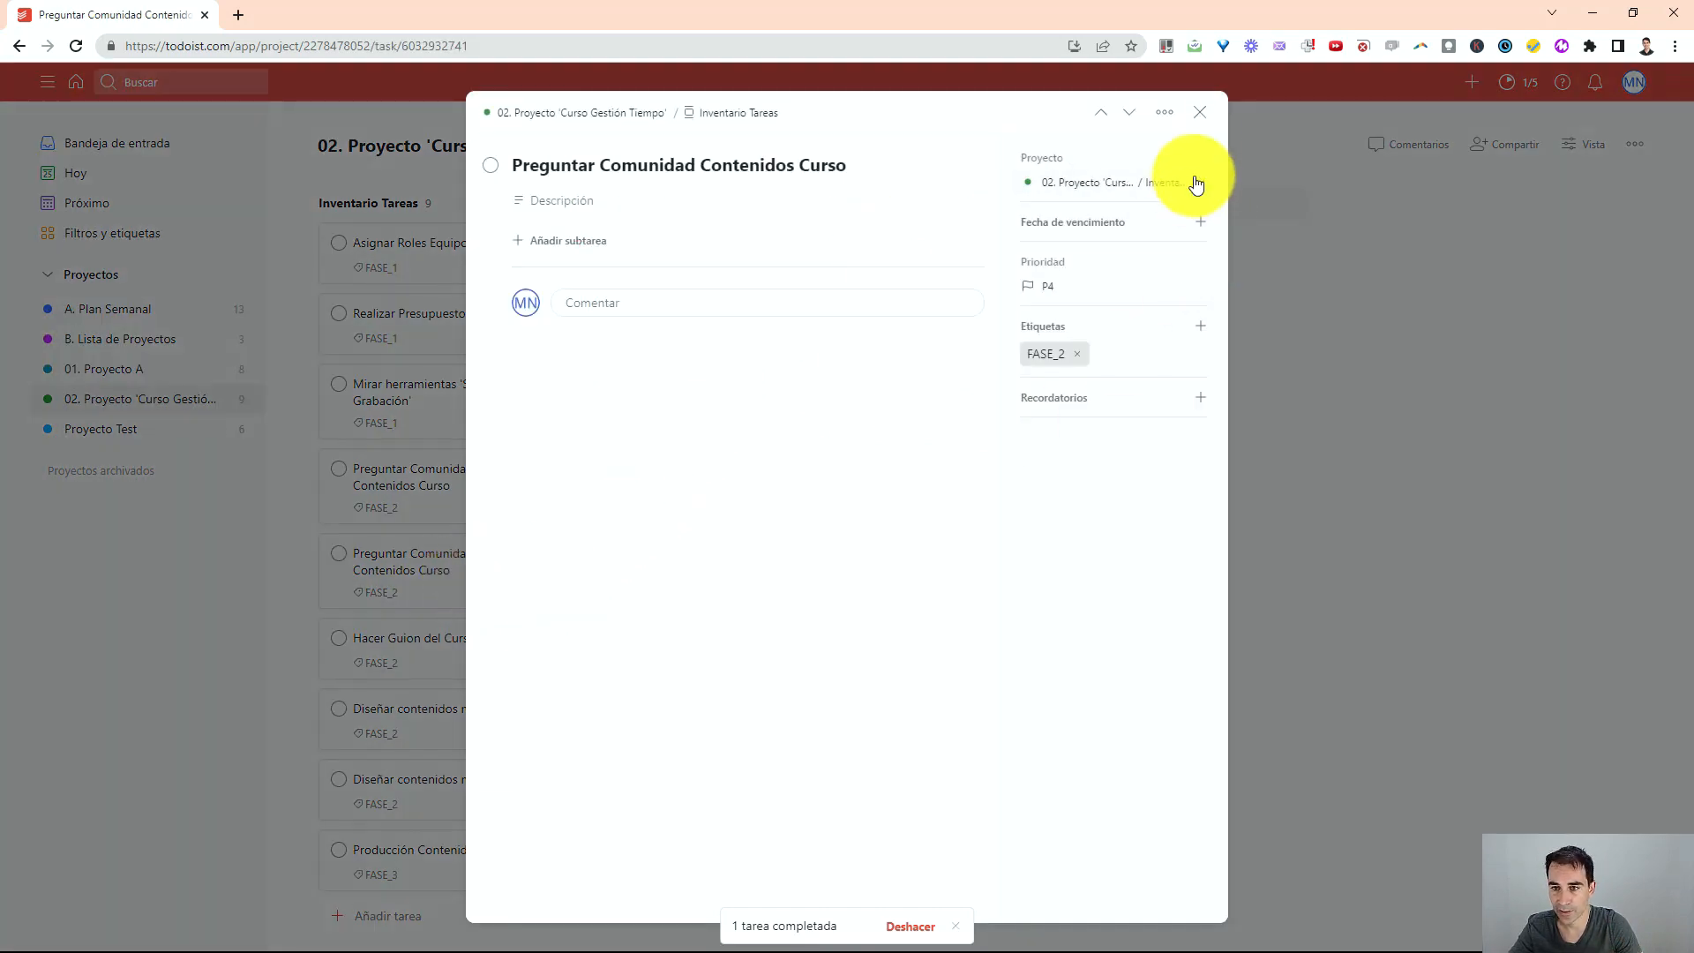
click(1200, 112)
Delete the duplicate Preguntar Comunidad Contenidos Curso task, the lower of the two in Inventario Tareas
click(530, 555)
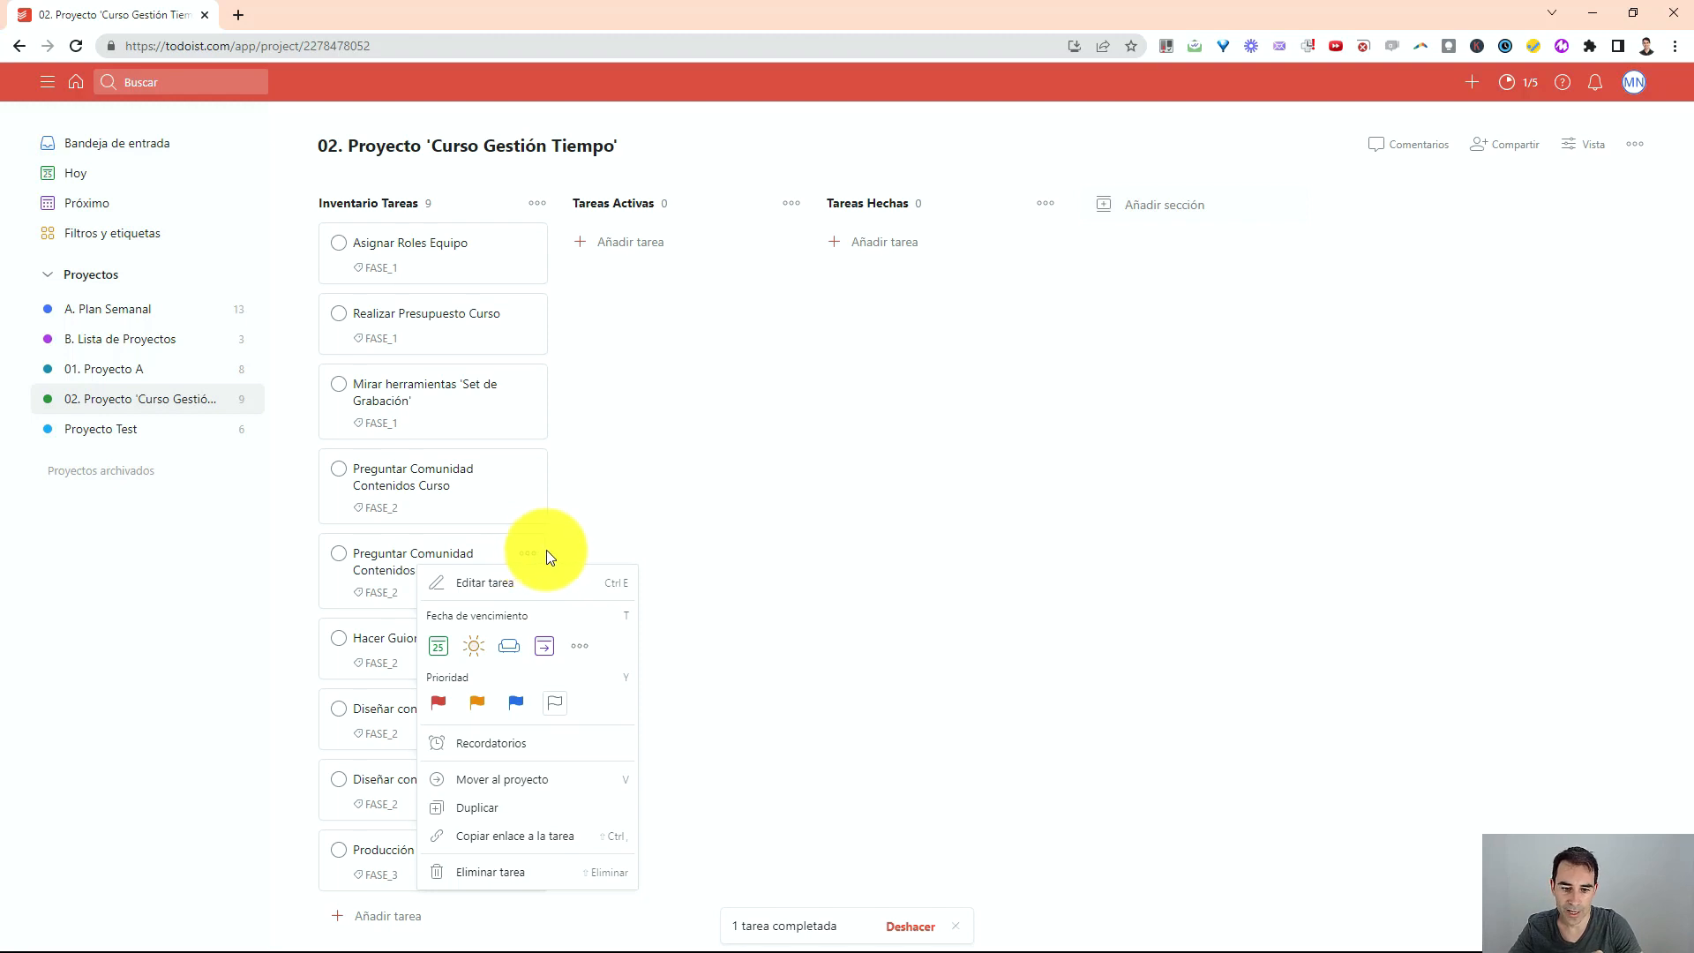
click(513, 874)
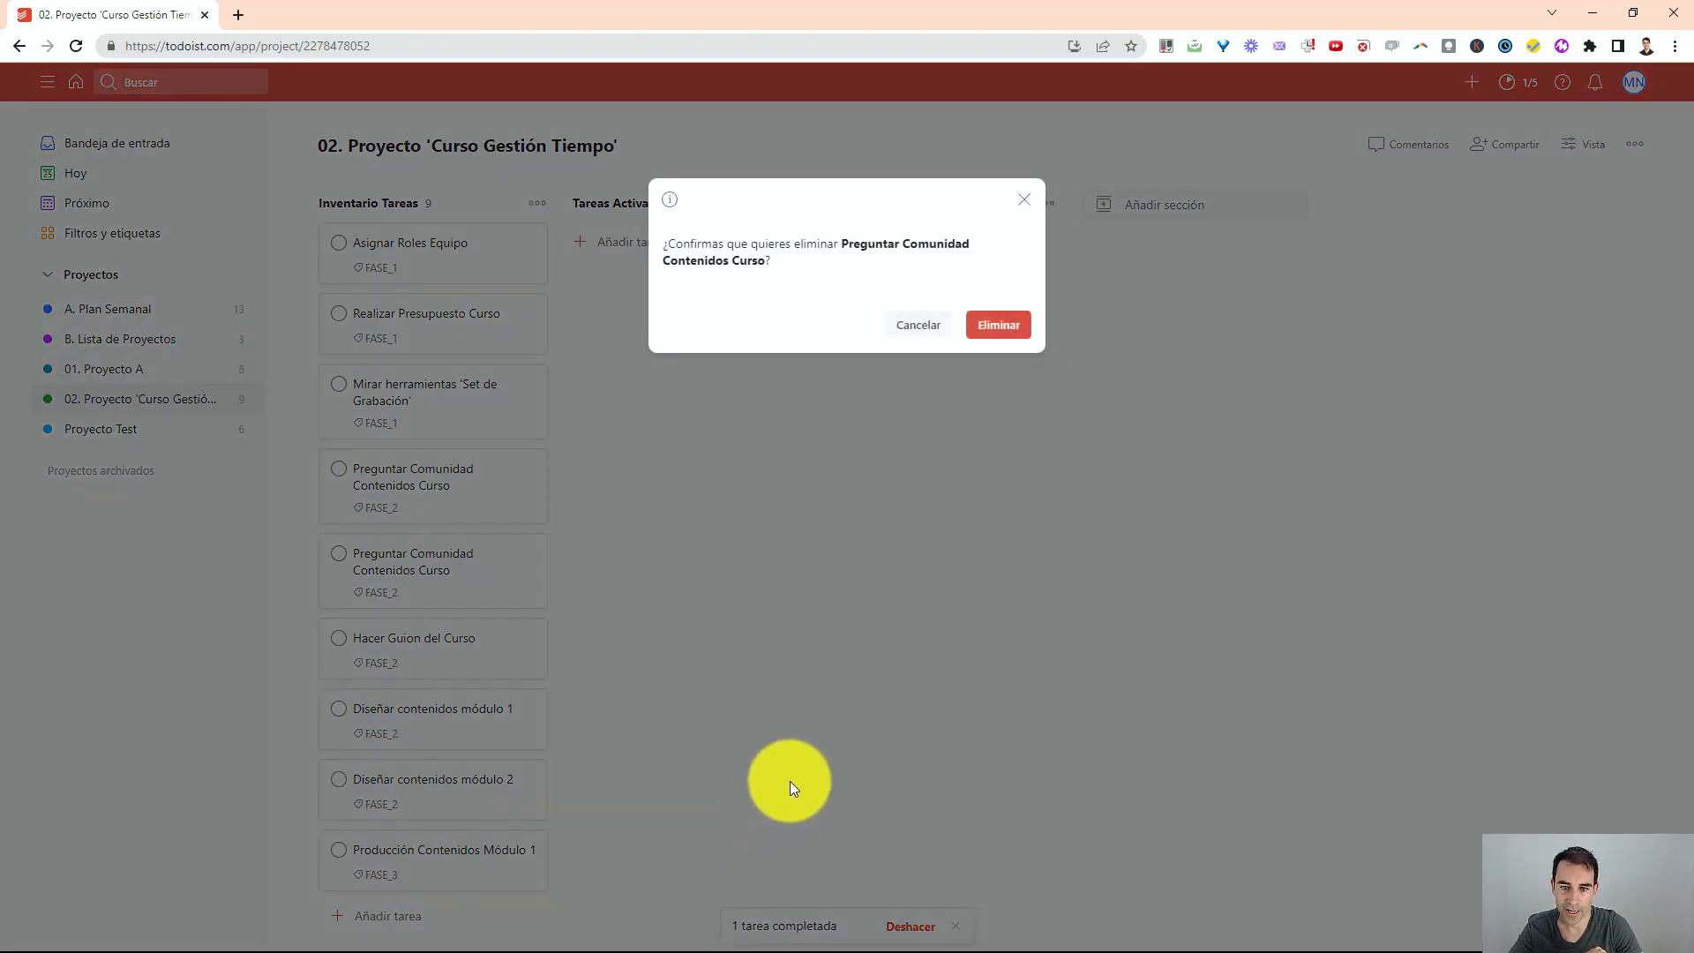
click(982, 328)
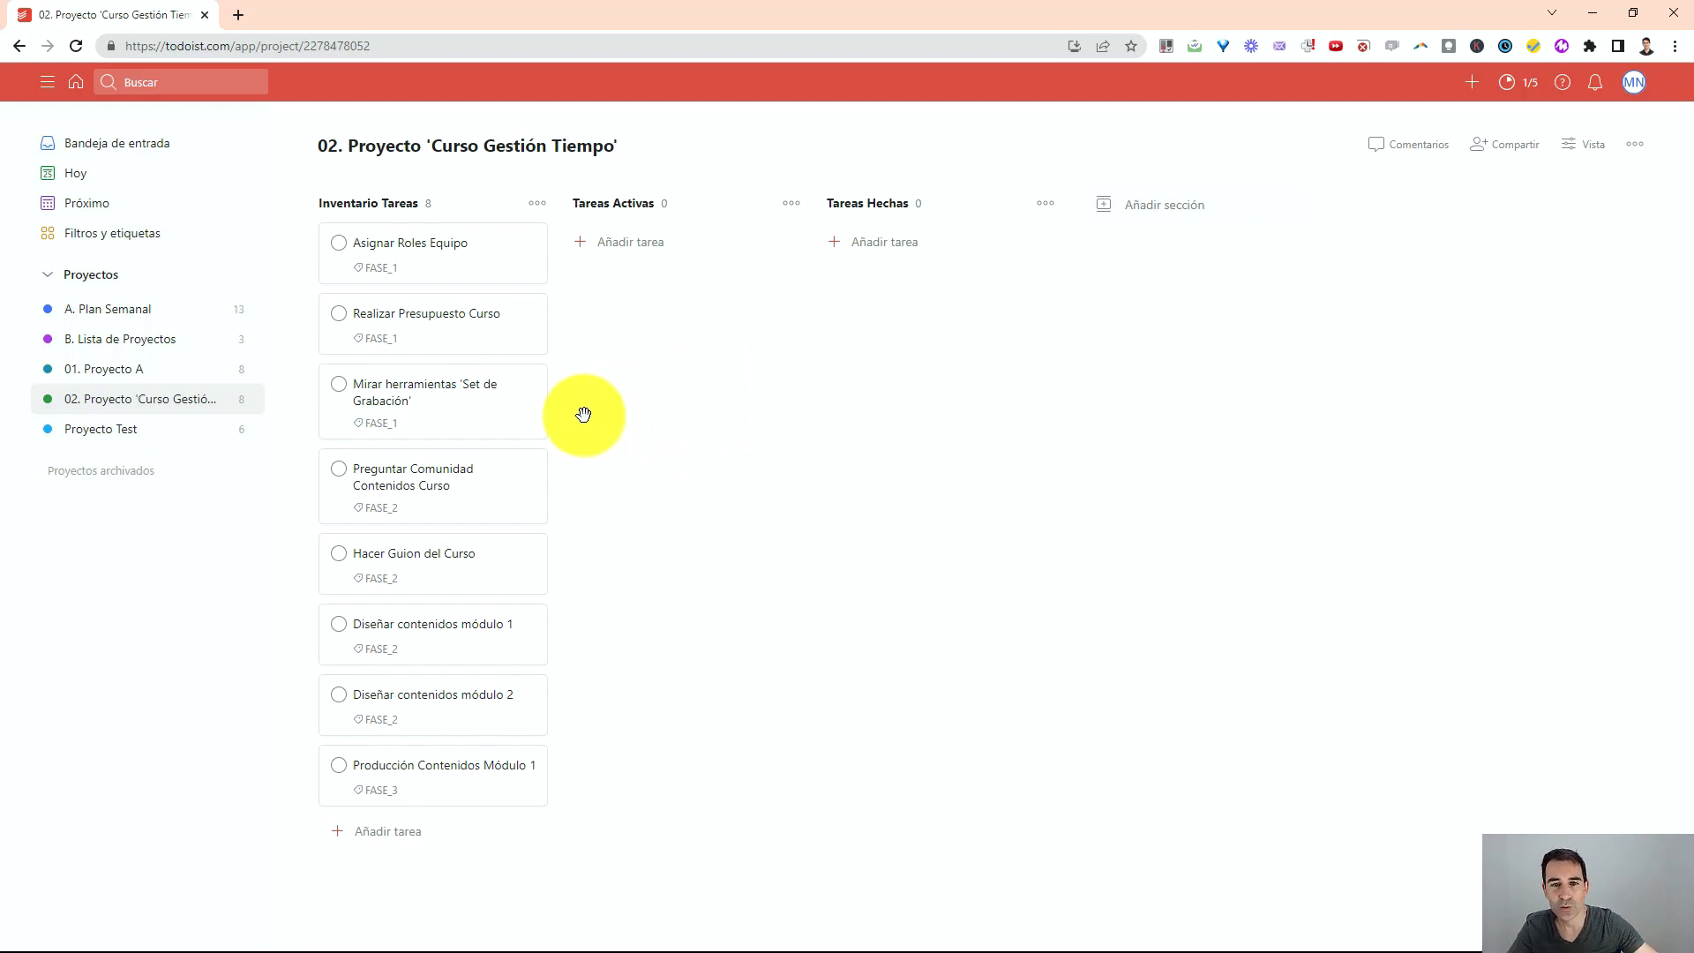
mouse_move(562, 423)
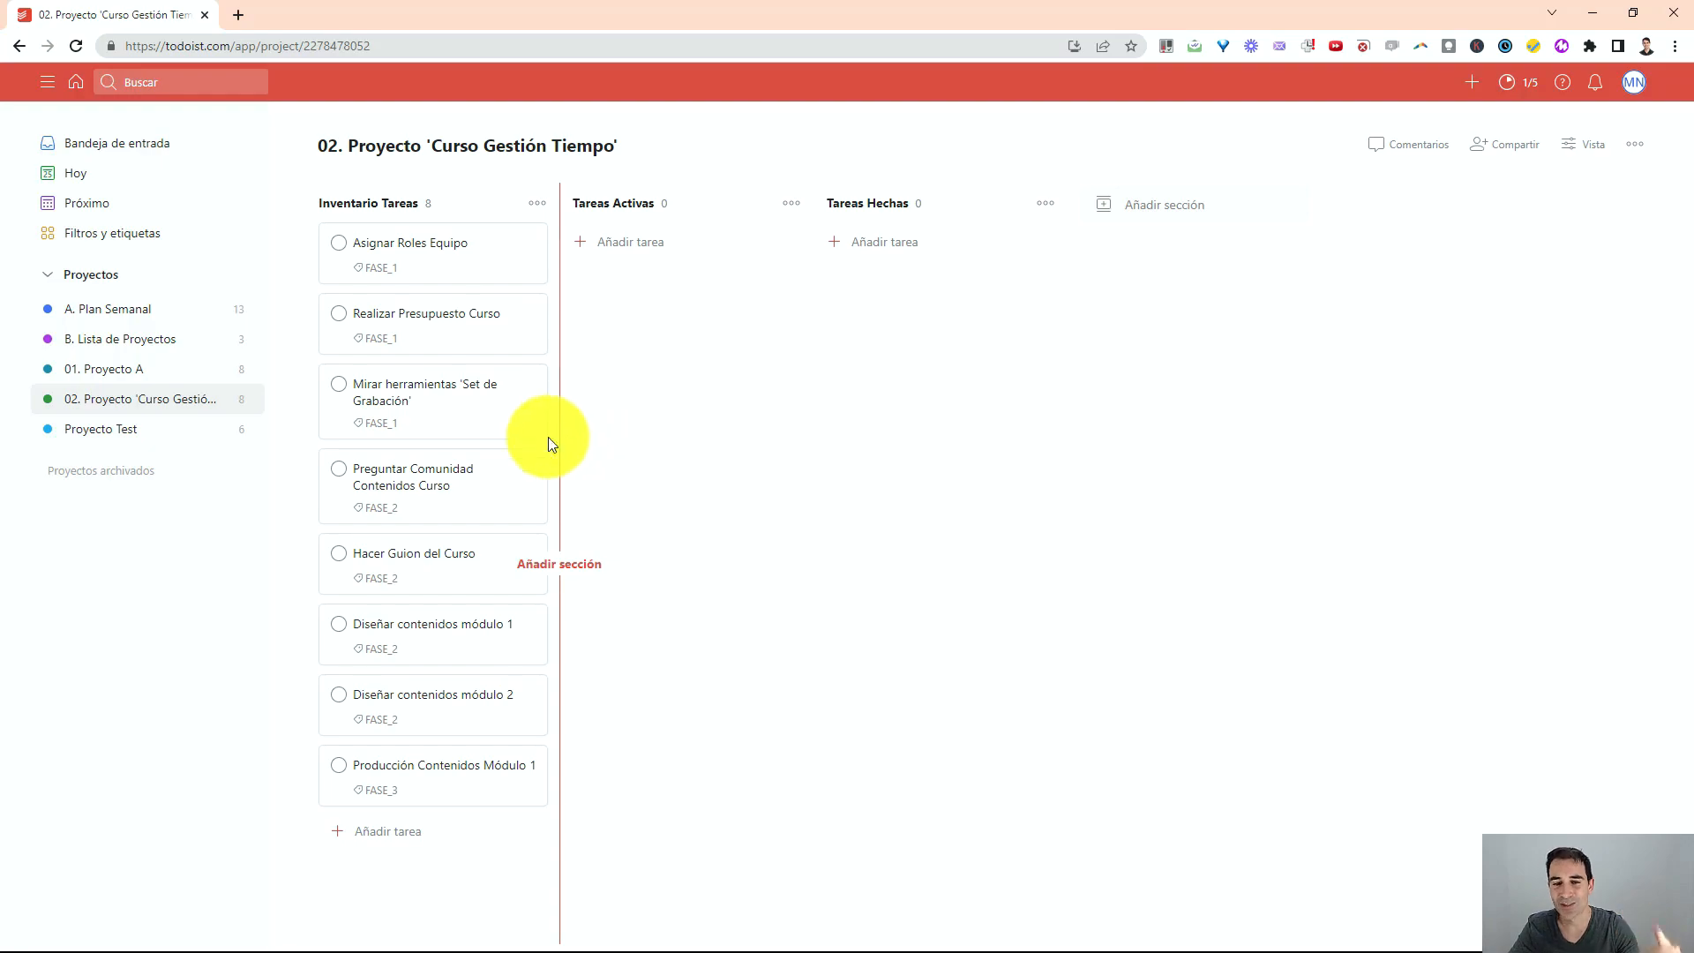